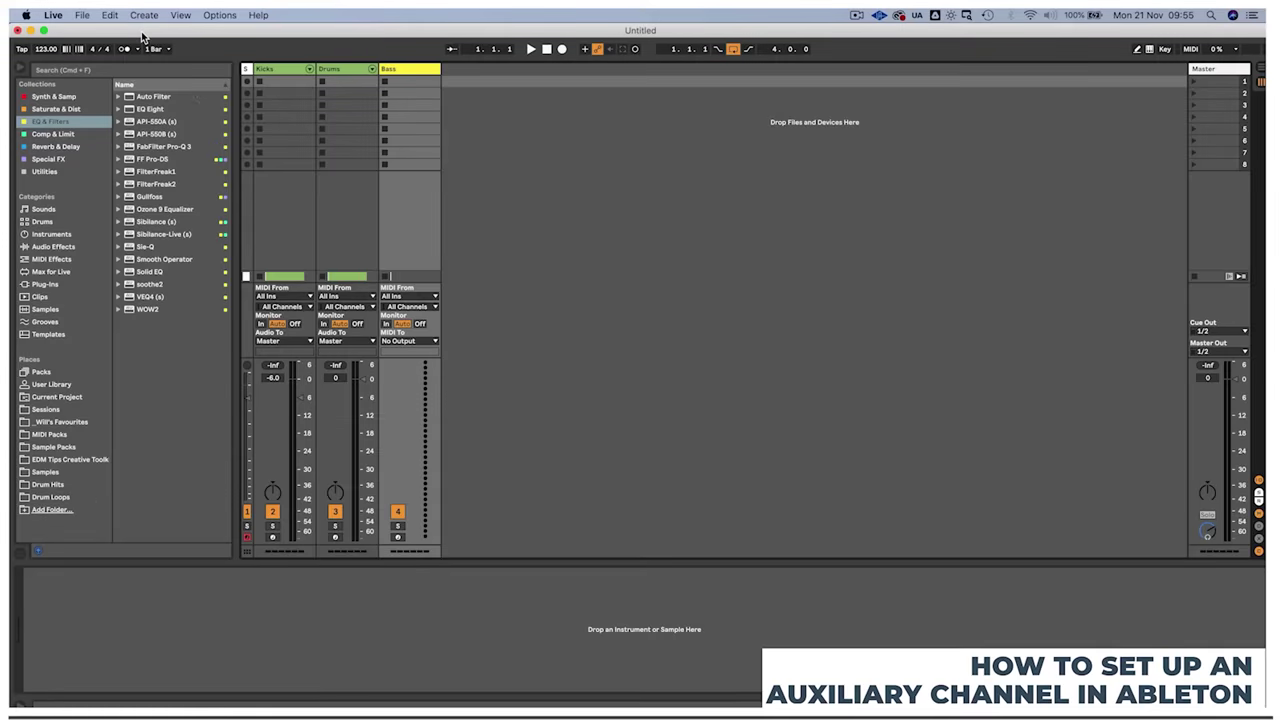
Insert a return track into the Live set.
click(142, 15)
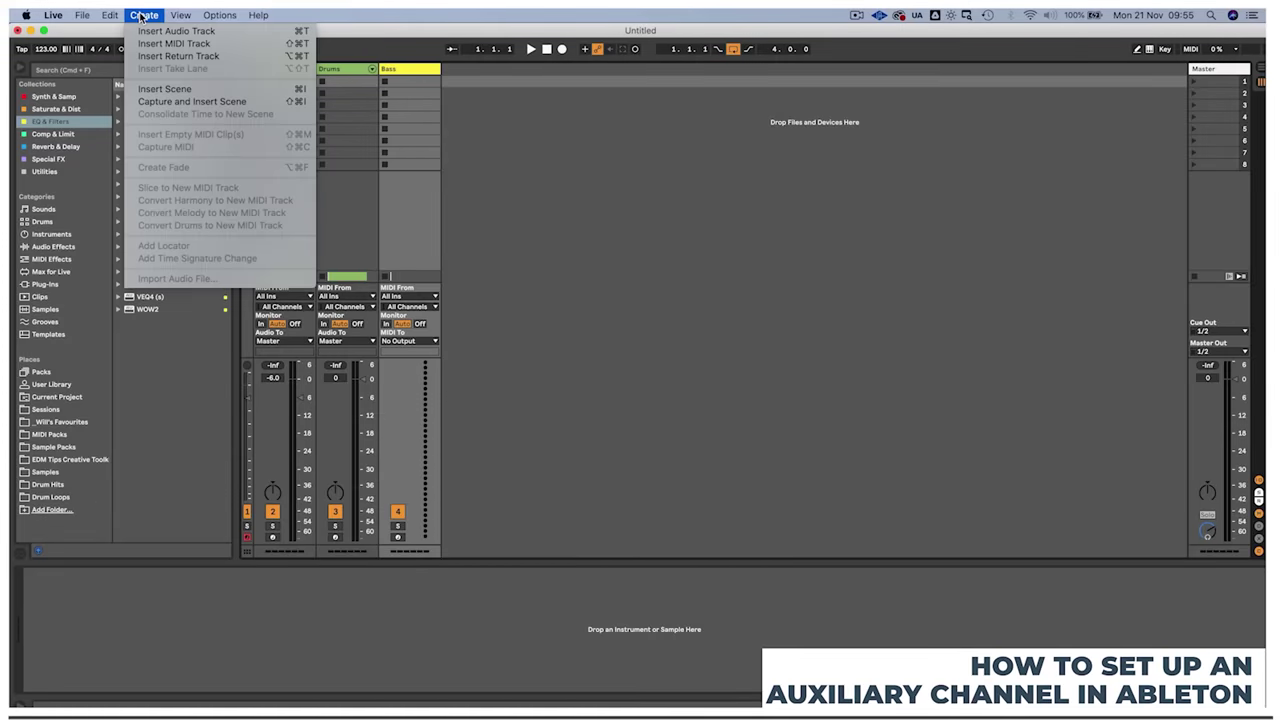
click(186, 56)
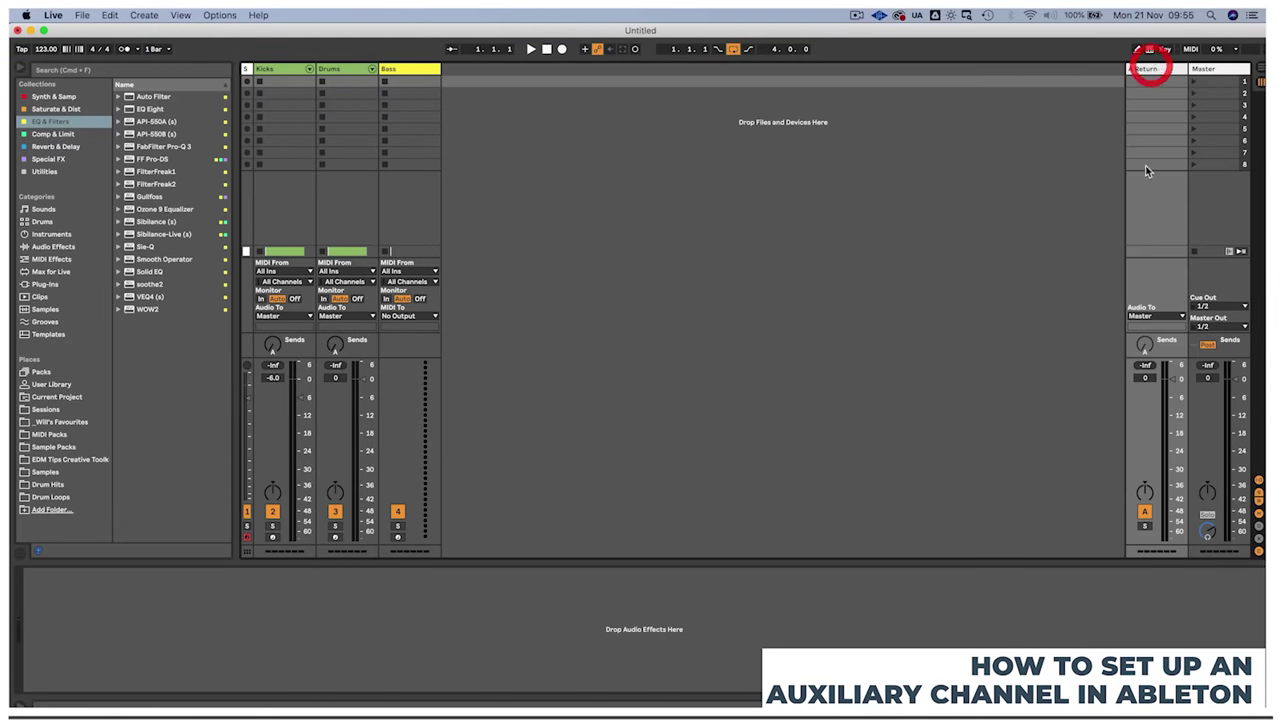
click(498, 195)
key(alt+super+t)
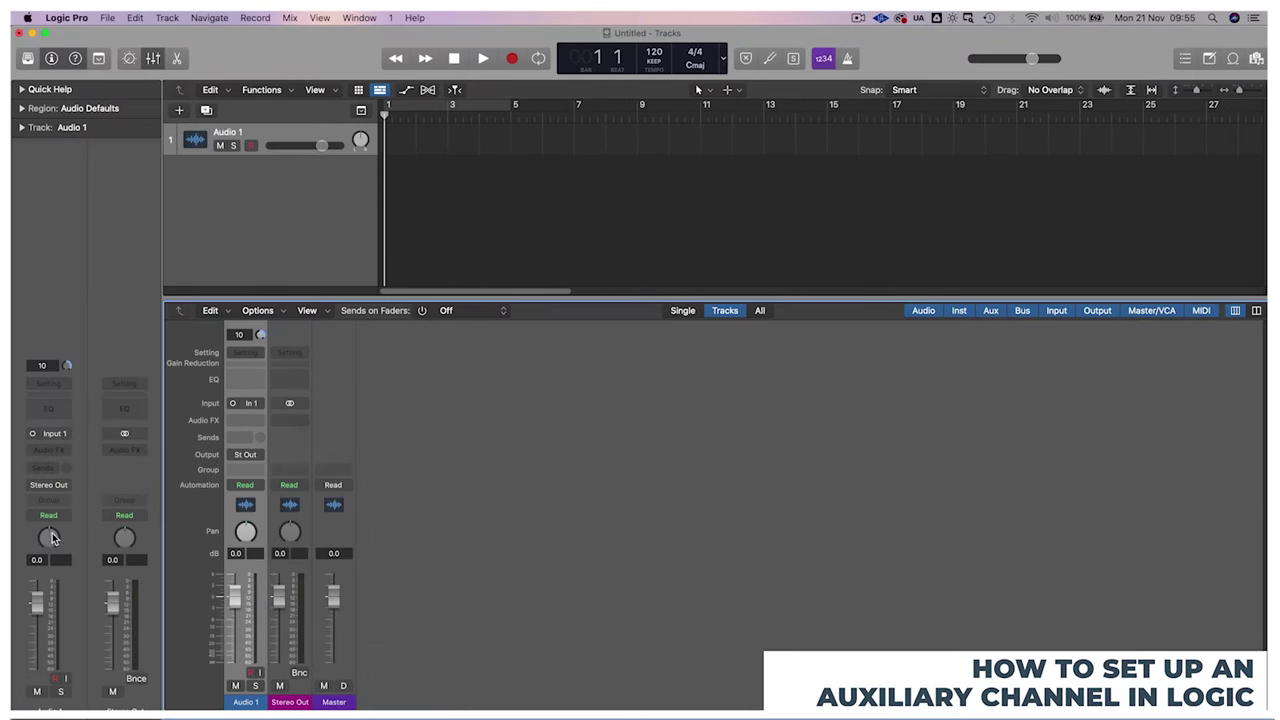
Switch to Logic Pro and add a send to Bus 10 on the Audio 1 channel.
click(246, 437)
mouse_move(251, 457)
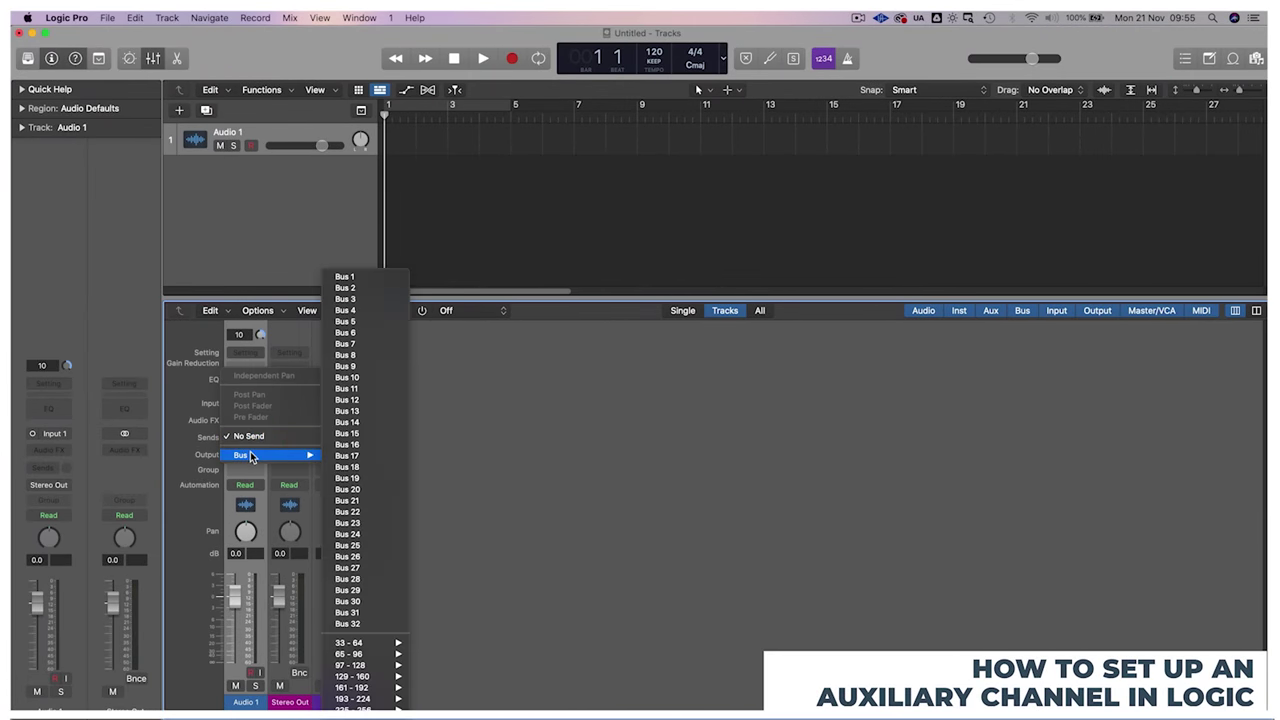
click(357, 377)
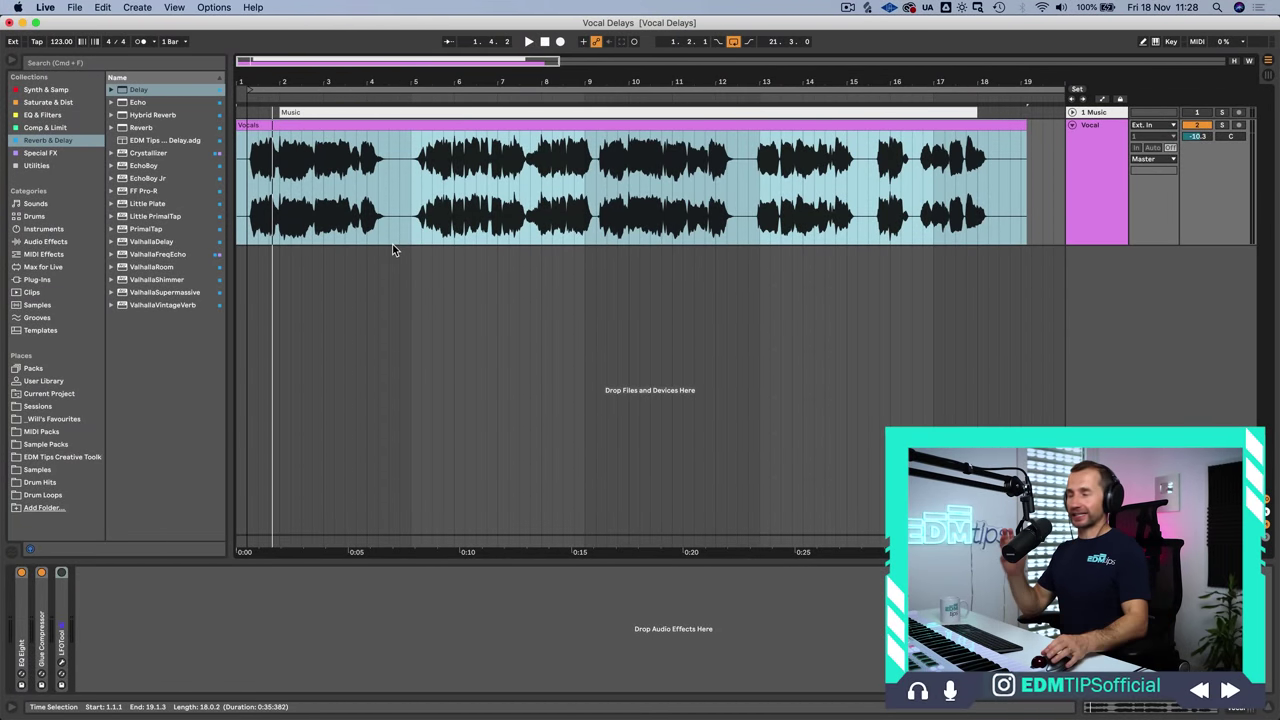
Switch to the Vocal Delays set in Ableton Live, insert a return track and rename it Slap DEL.
click(1091, 159)
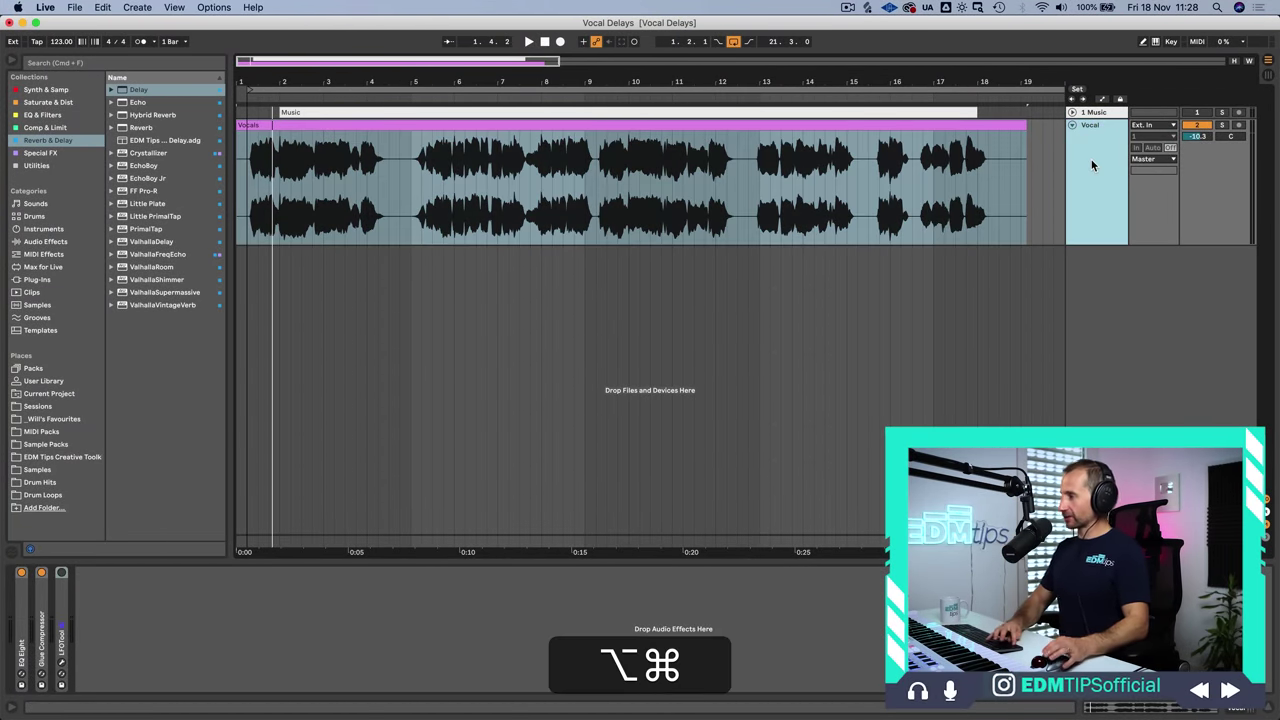
key(super+alt+t)
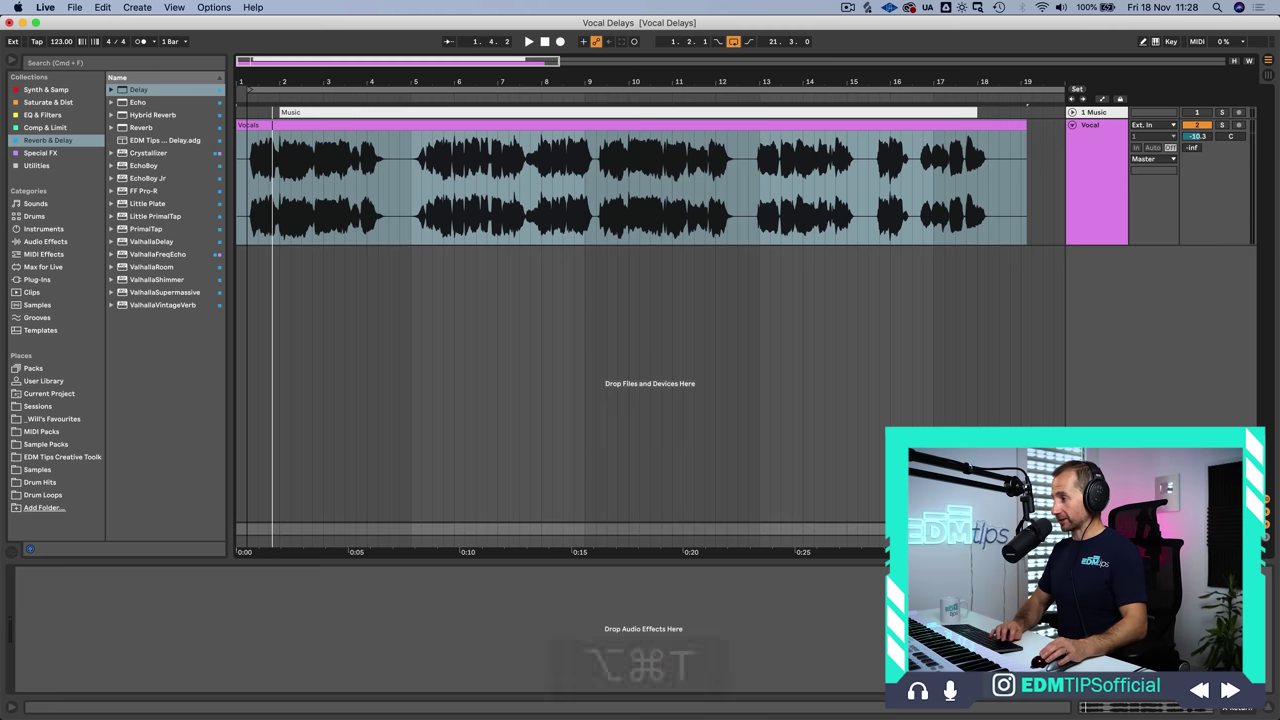
key(super+r)
key(super+shift+s)
key(space)
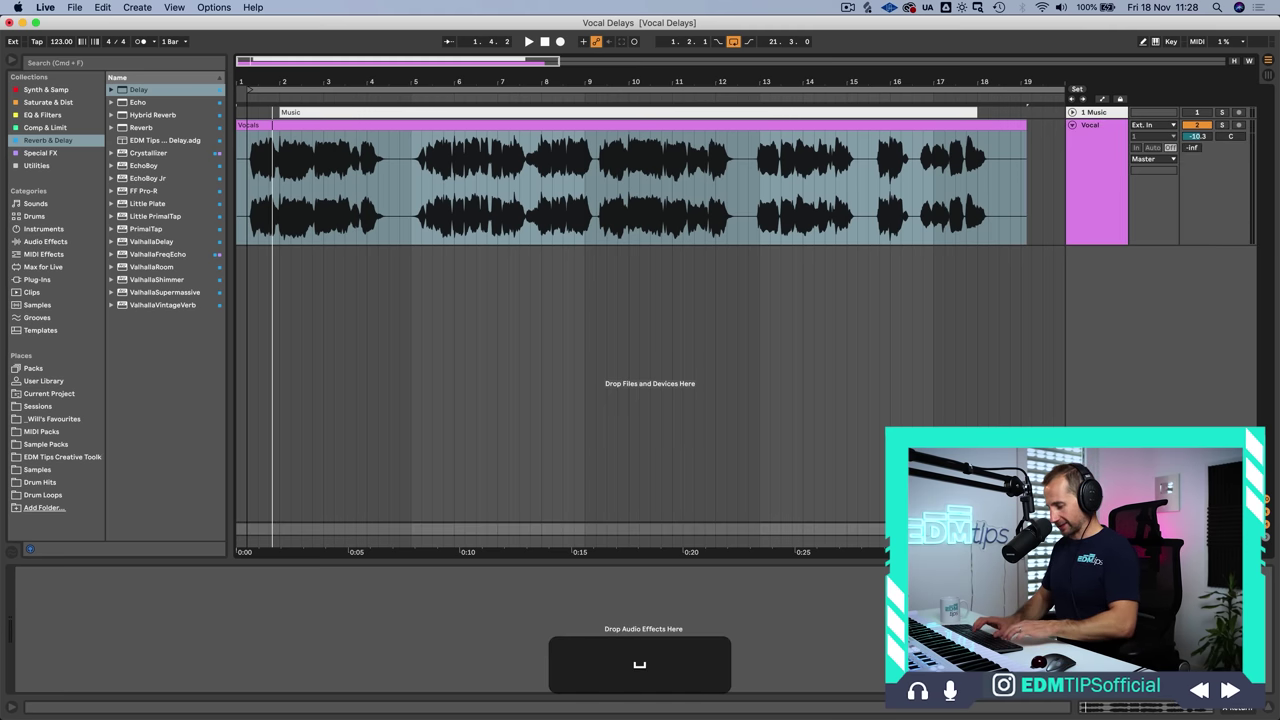
key(shift+Return)
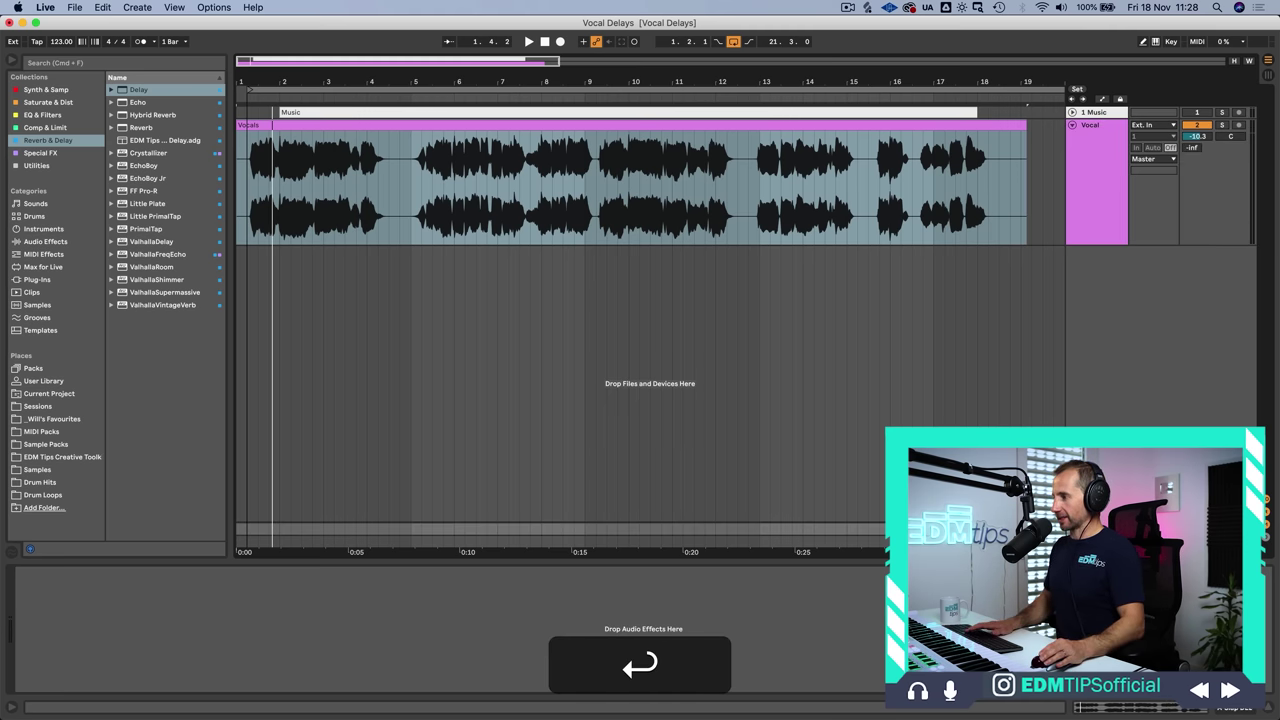
Load Echo onto the Slap DEL return and set its linked left and right delays to an unsynced time of 141 ms.
click(138, 103)
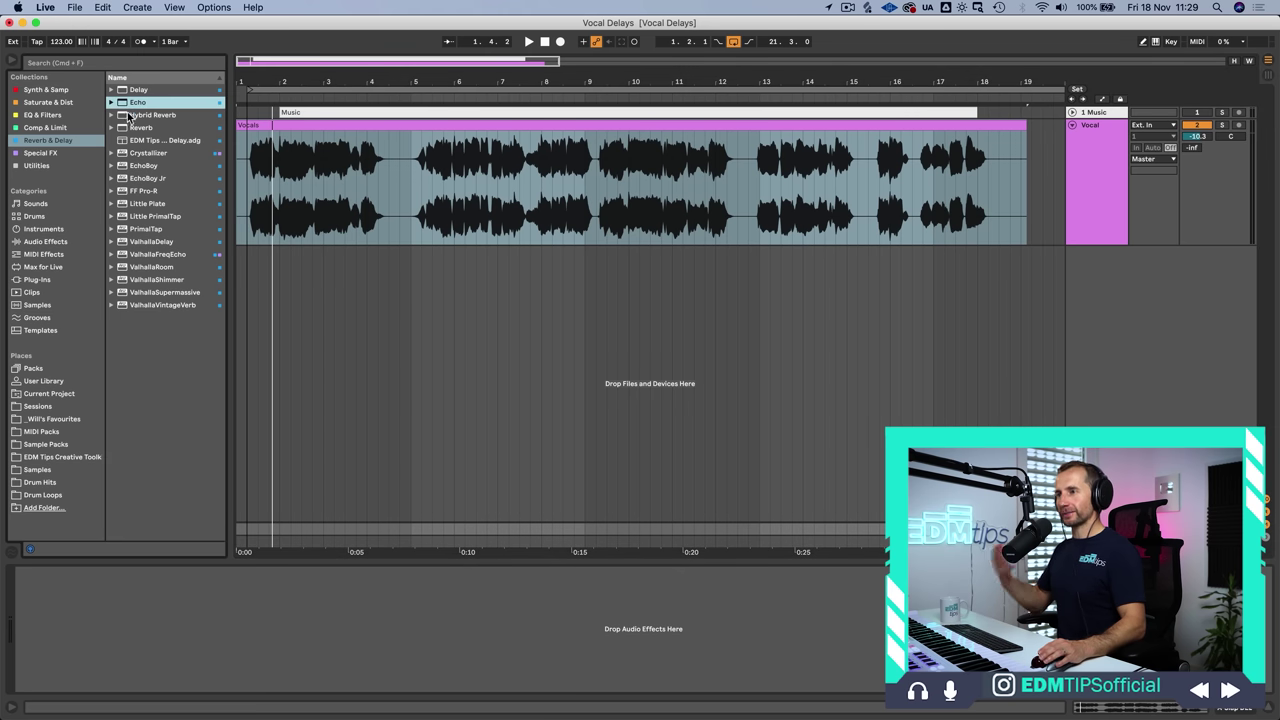
drag(145, 637, 143, 630)
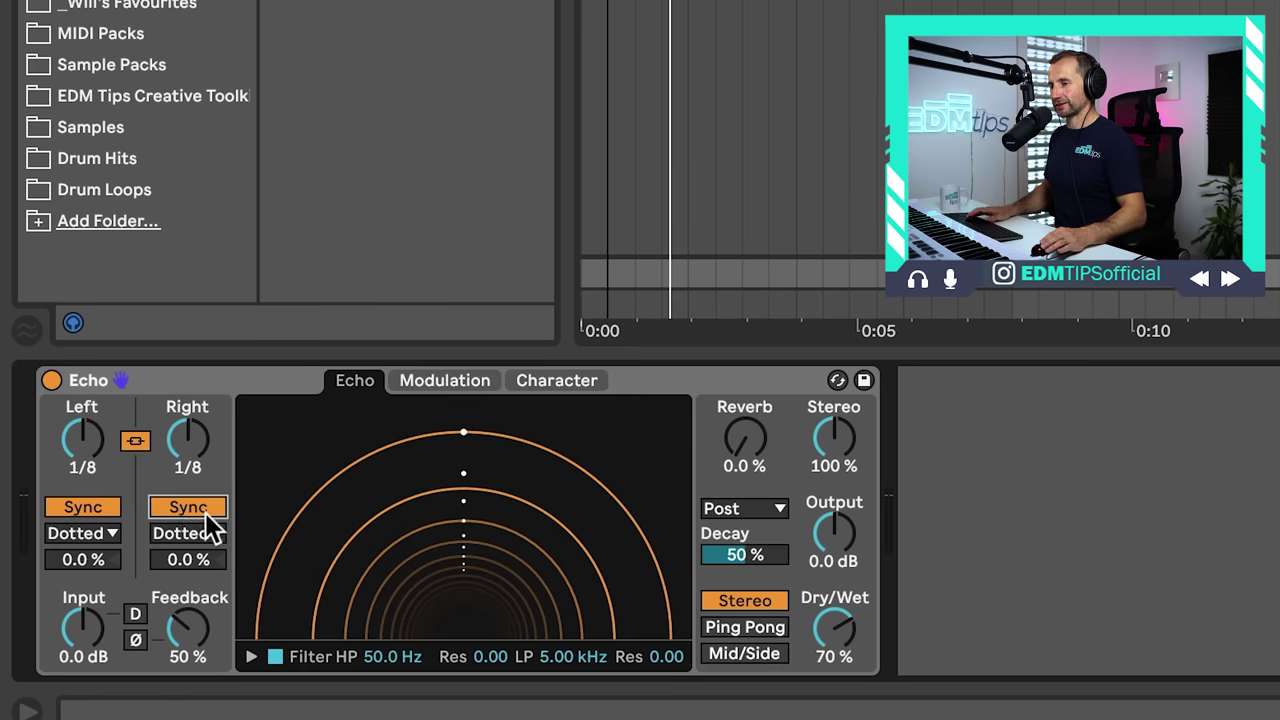
click(190, 508)
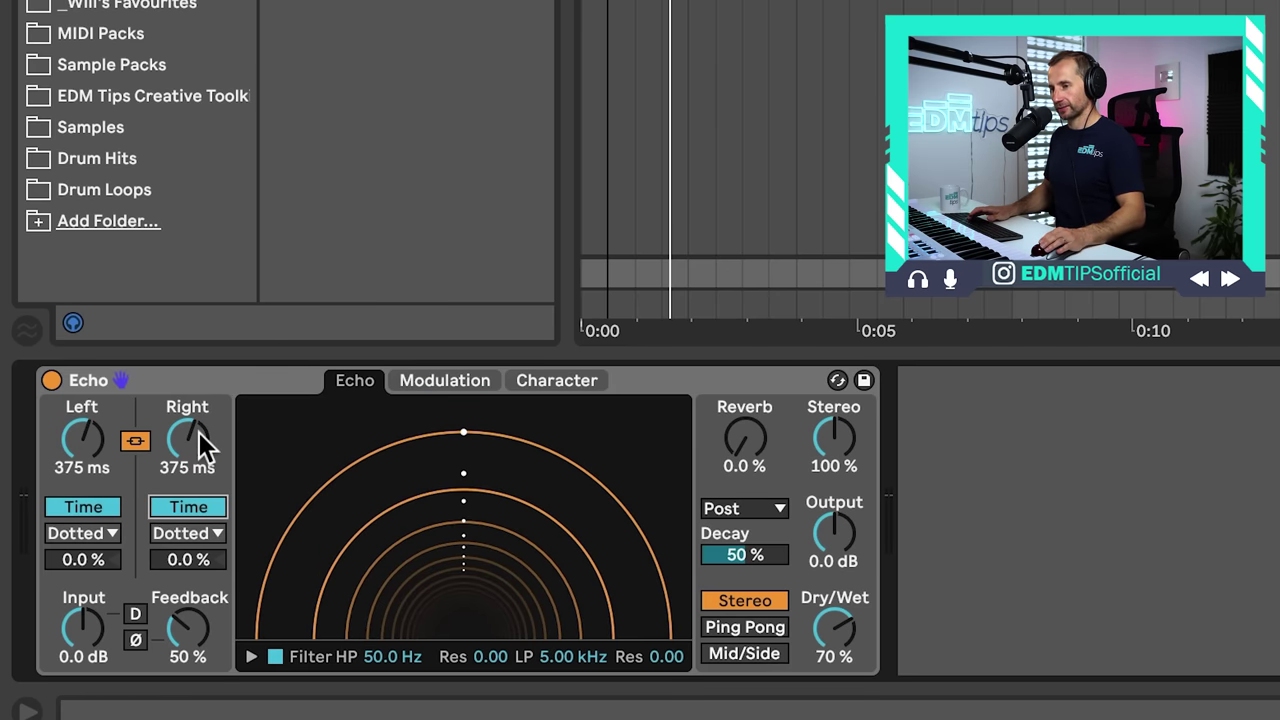
drag(187, 437, 187, 470)
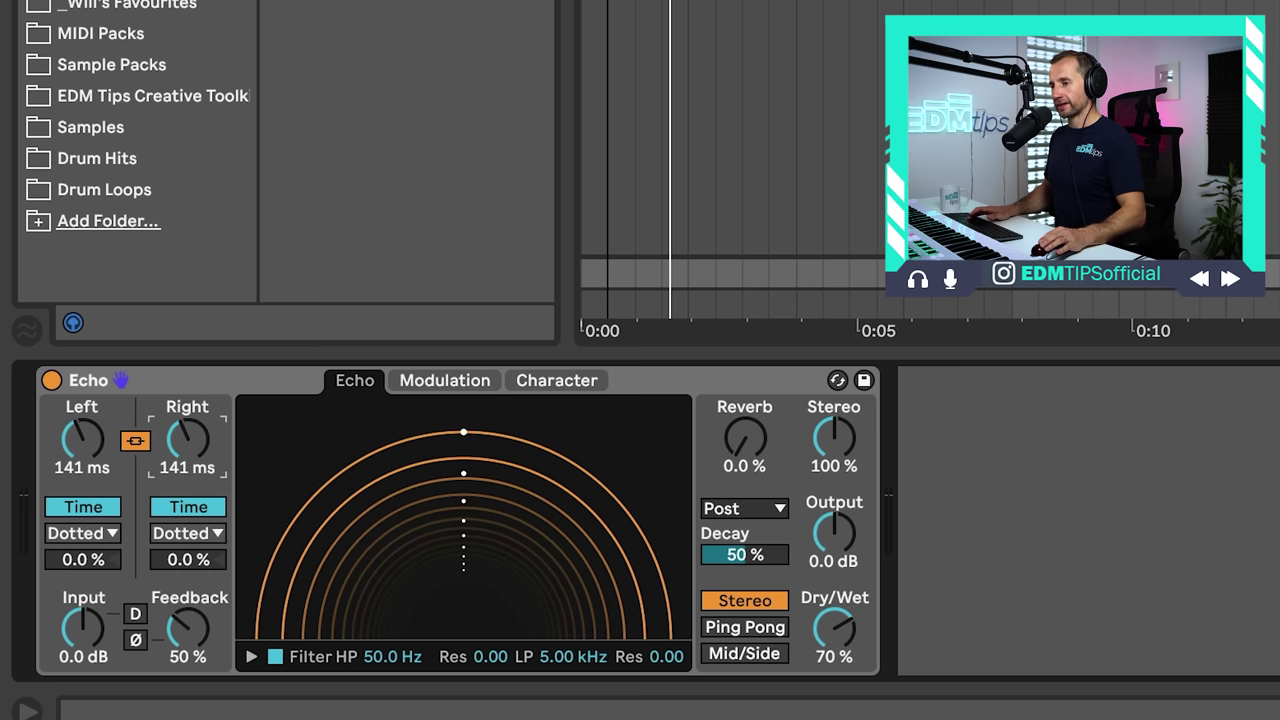
Unlink Echo's channels and set unsynced delays of 24.4 ms left and 116 ms right, with 0% feedback and 100% wet.
click(135, 442)
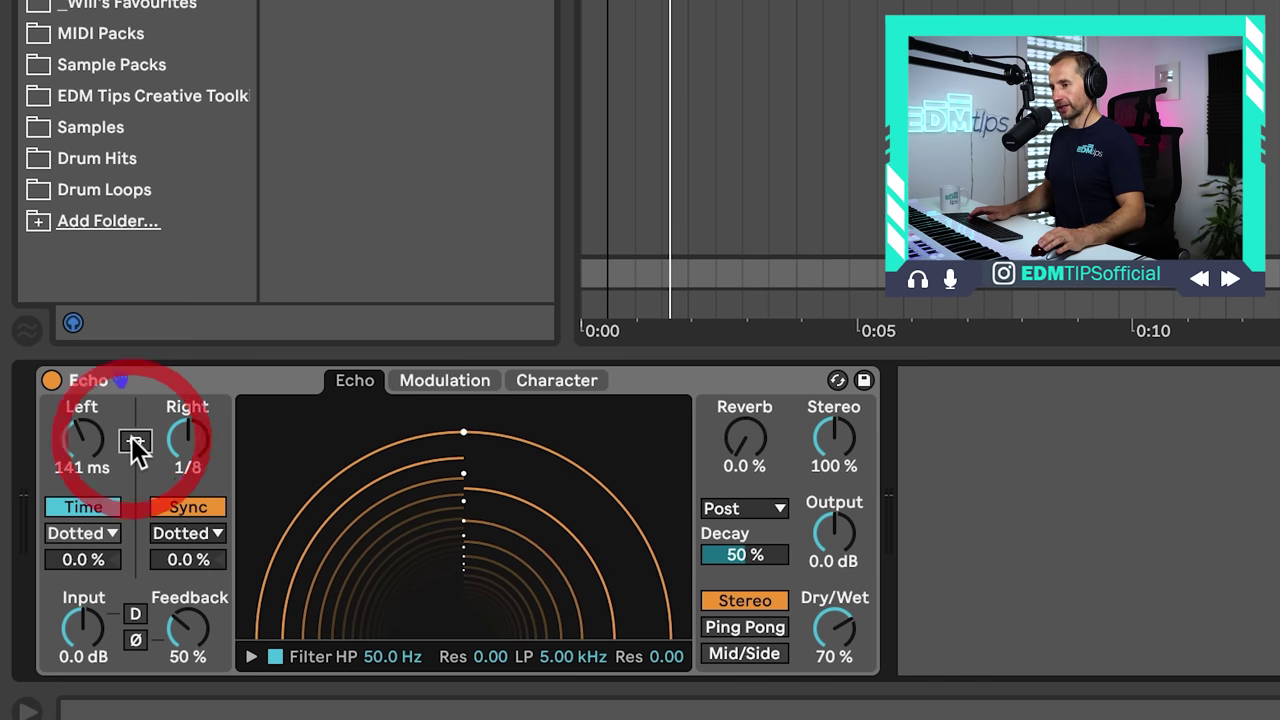
click(188, 507)
drag(85, 440, 85, 478)
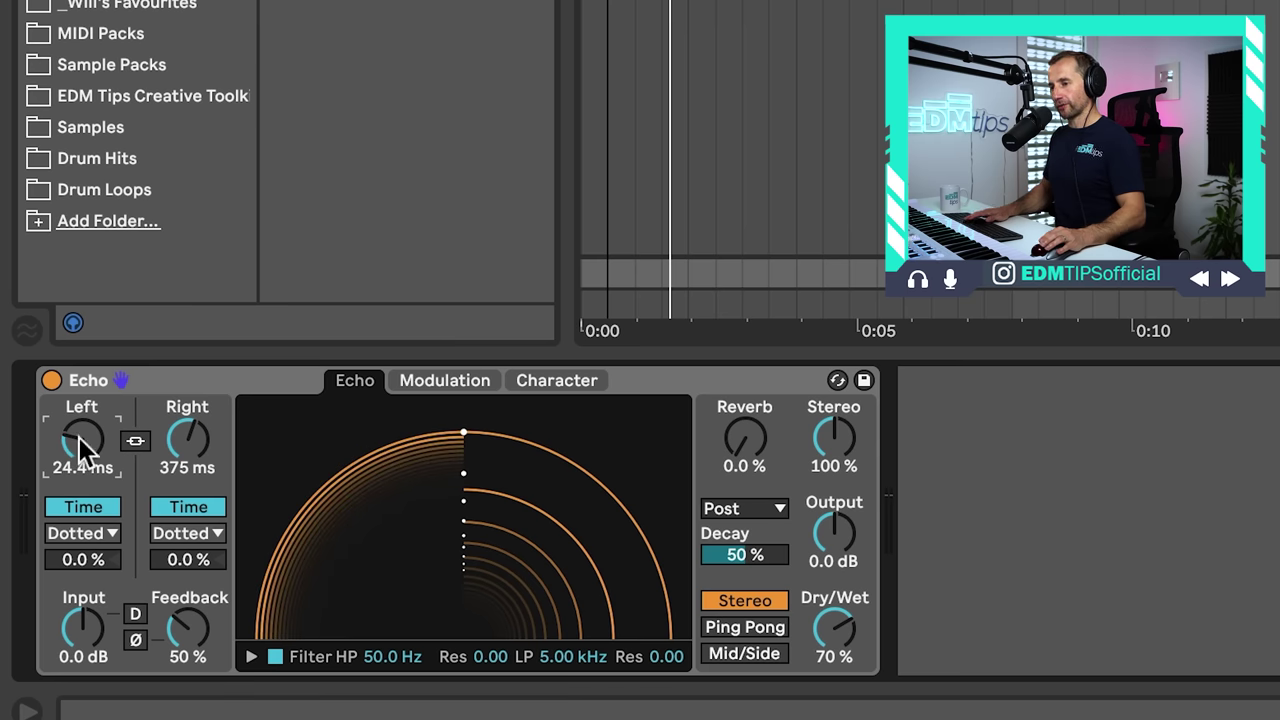
scroll(197, 452, down, 6)
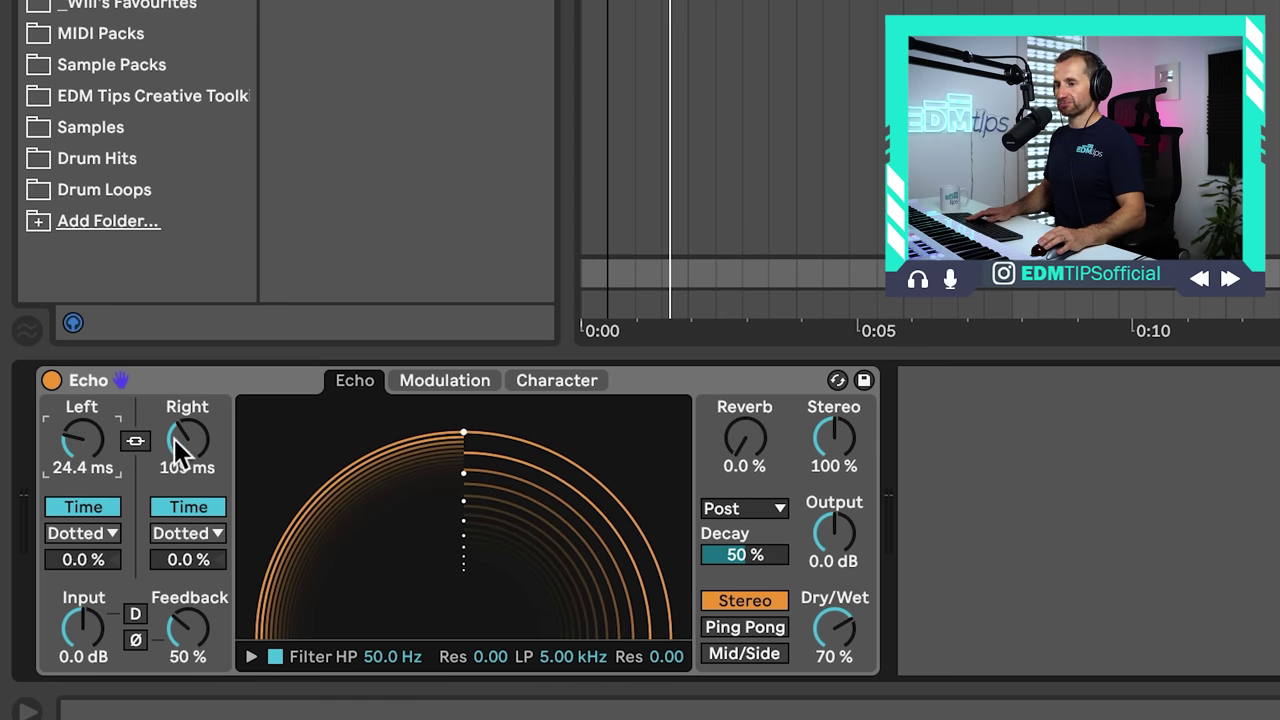
drag(178, 450, 178, 445)
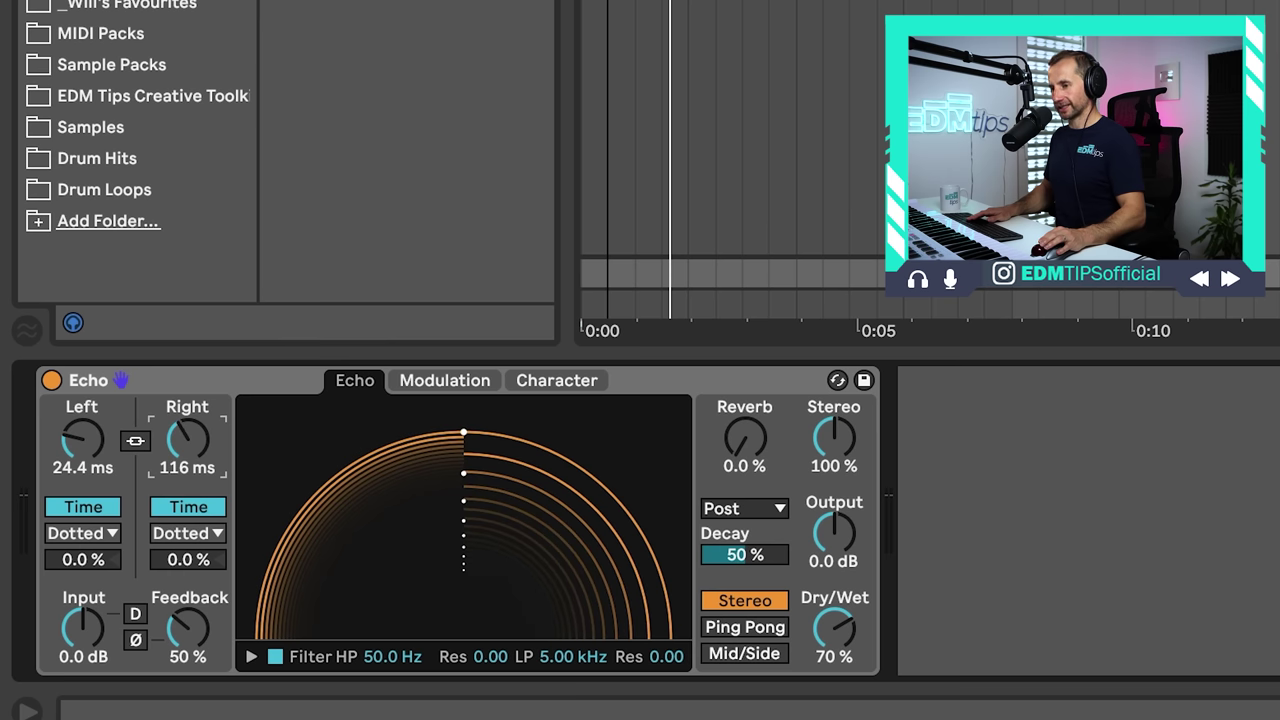
drag(188, 625, 188, 676)
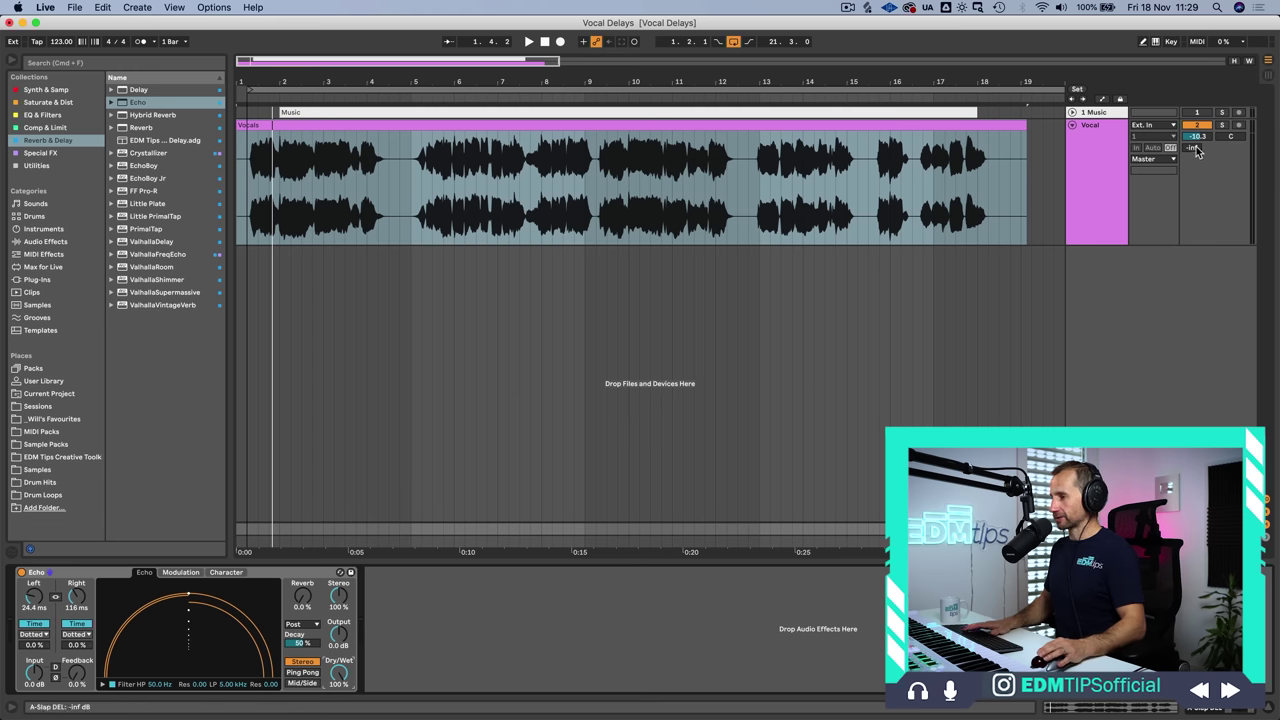
Play the vocal, raise its send to the Slap DEL return to -6.2 dB, and shorten Echo's right delay to 51.3 ms.
key(space)
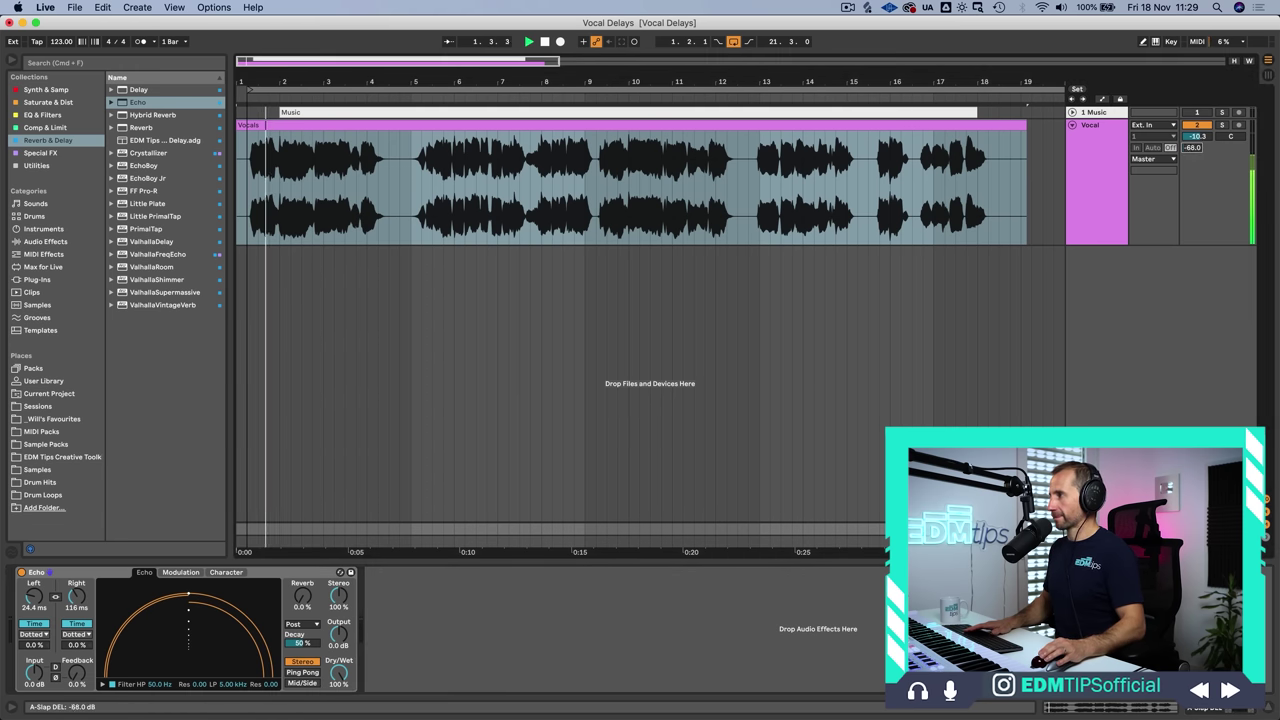
drag(1194, 148, 1194, 106)
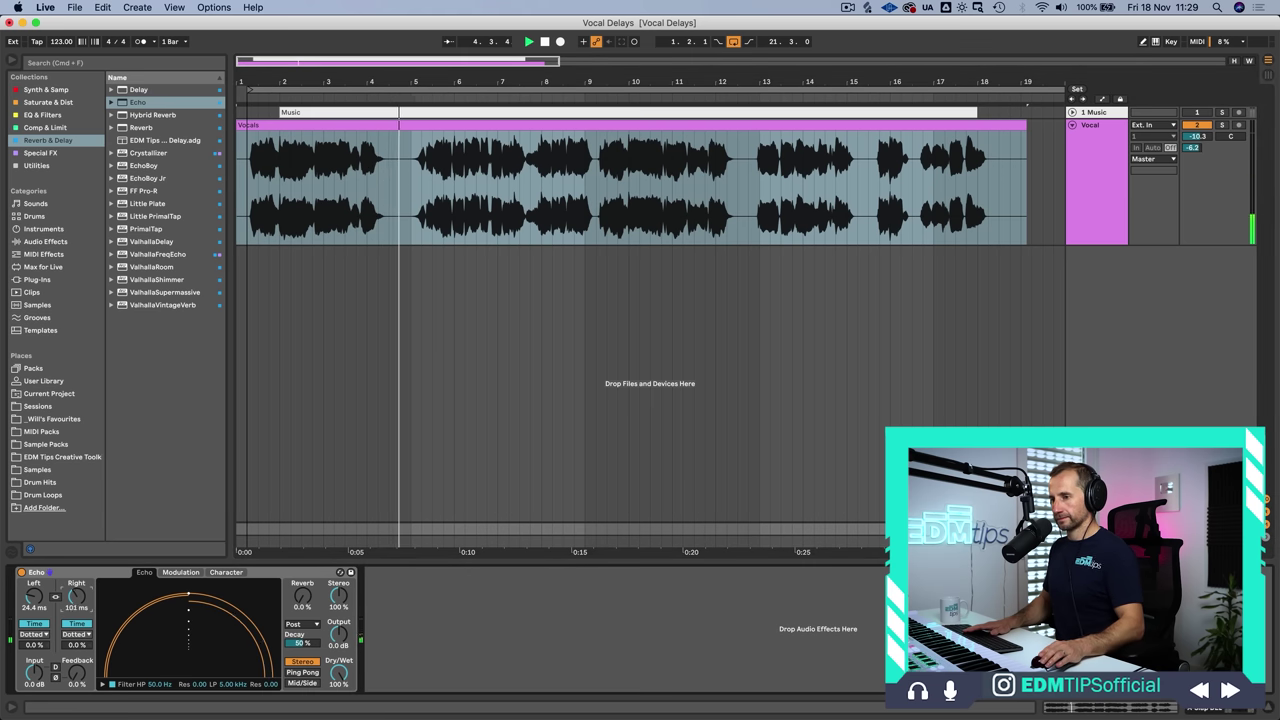
drag(76, 596, 38, 614)
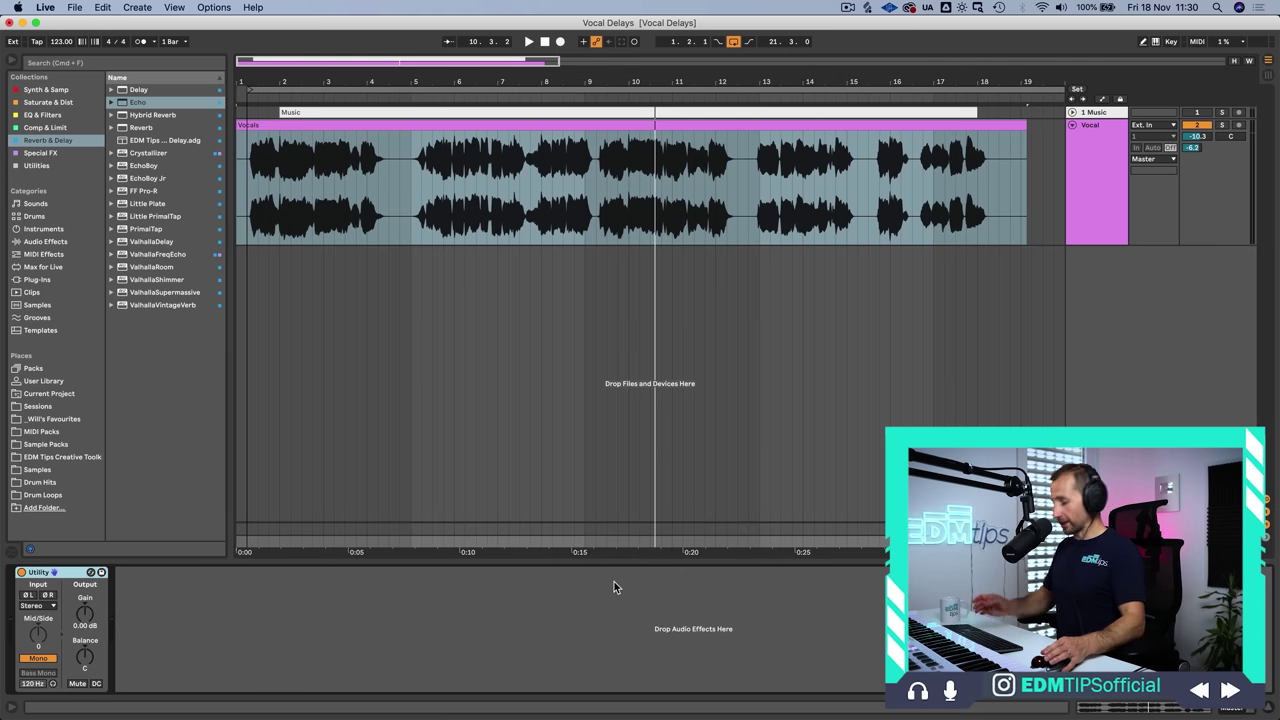
Compare the master Utility's mono and stereo settings, and play the vocal in mono to check the slap delay.
key(alt+m)
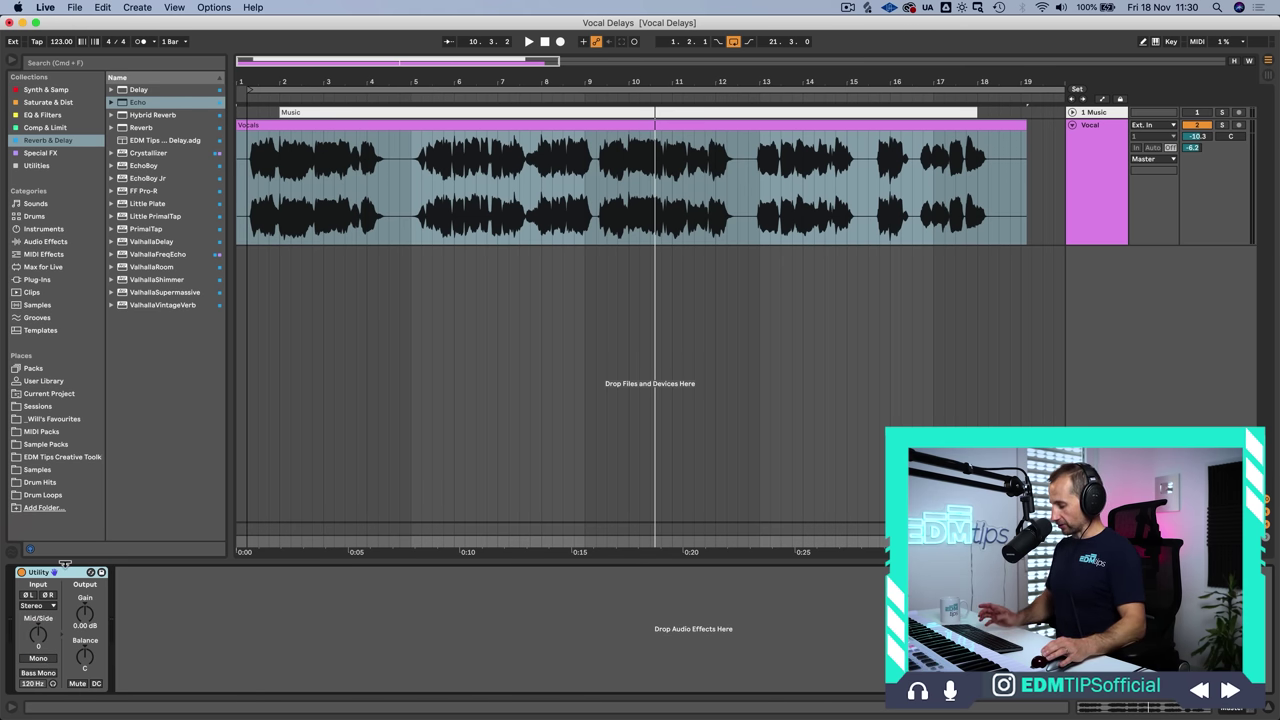
key(alt)
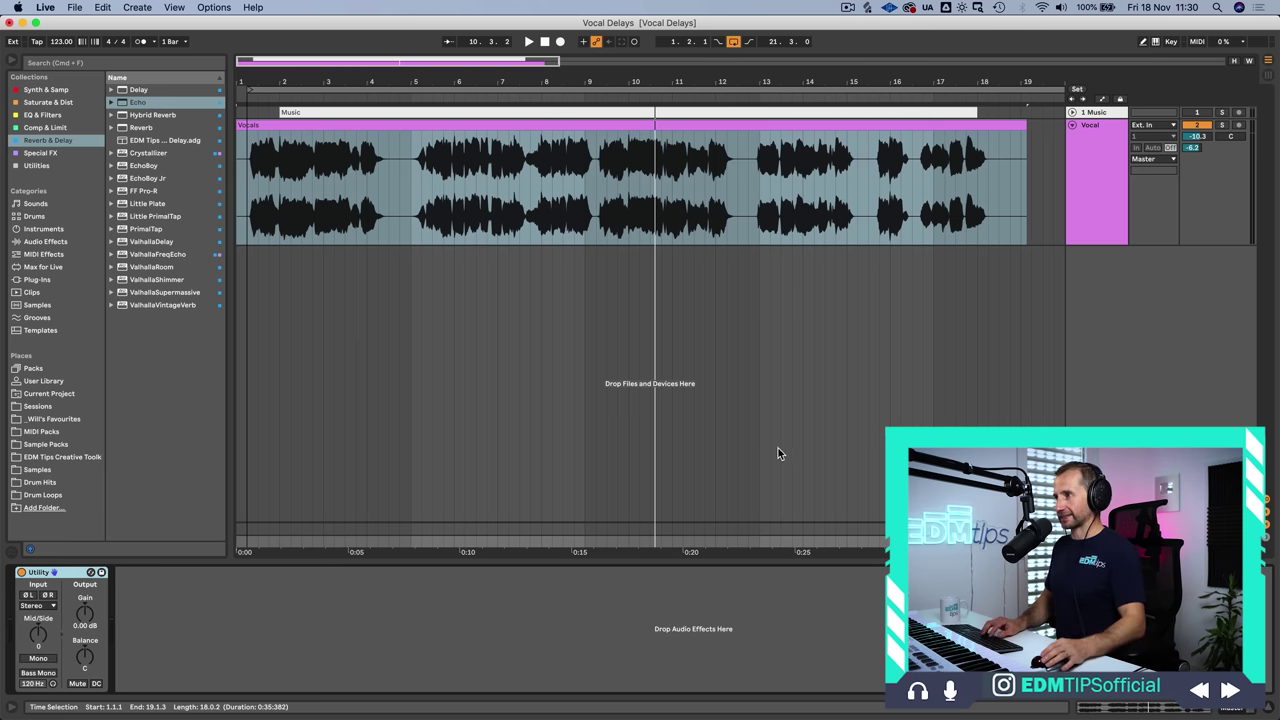
key(alt)
key(alt+m)
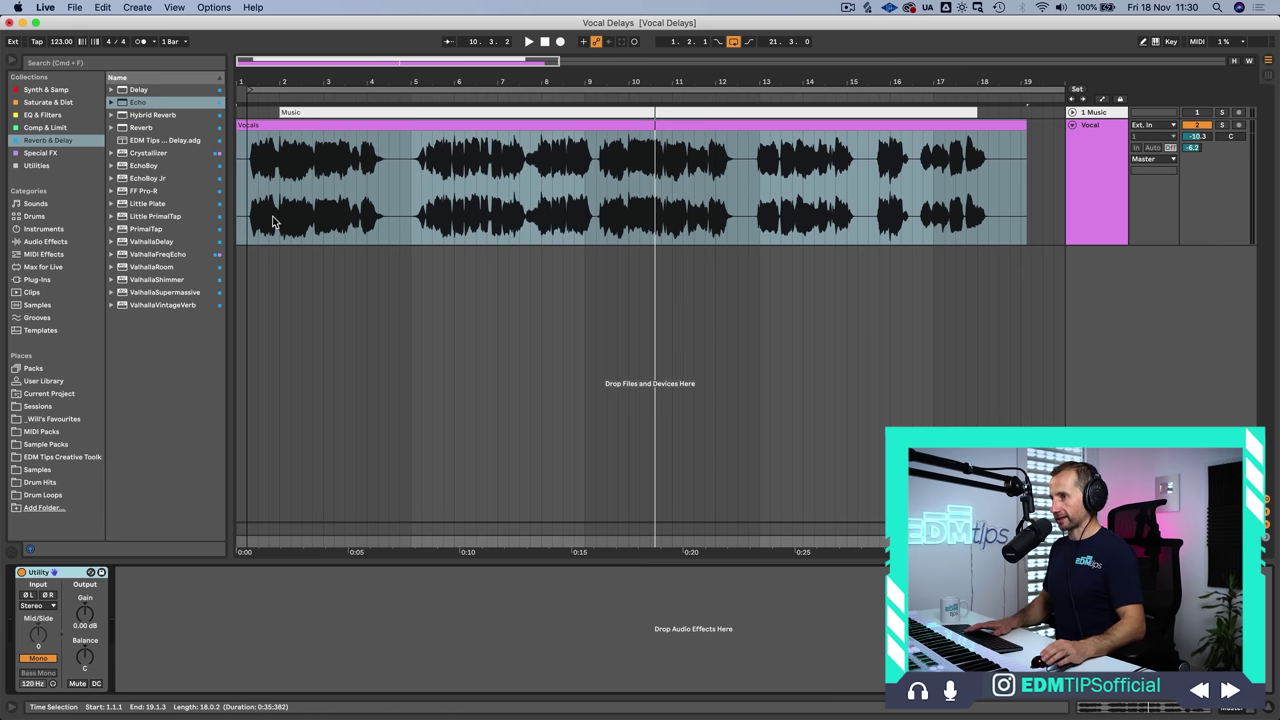
key(space)
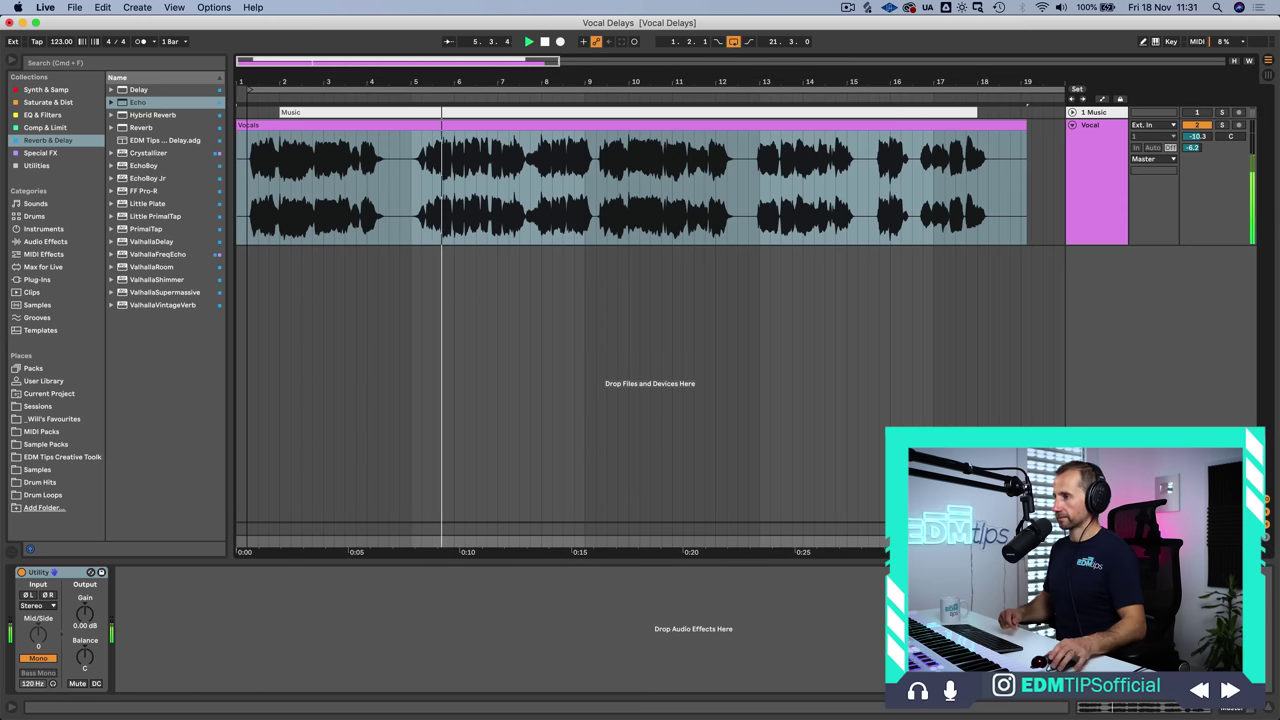
key(Return)
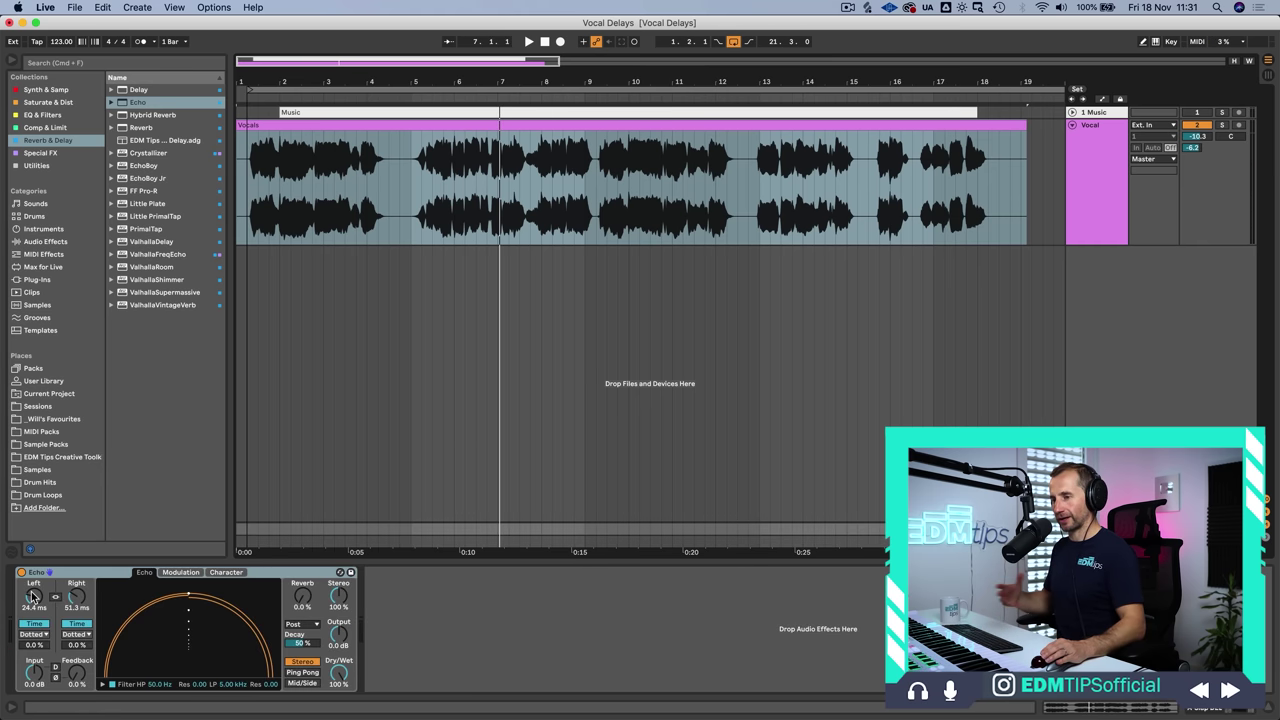
Try a left Echo delay of 76.2 ms while the vocal plays.
key(space)
drag(33, 597, 33, 579)
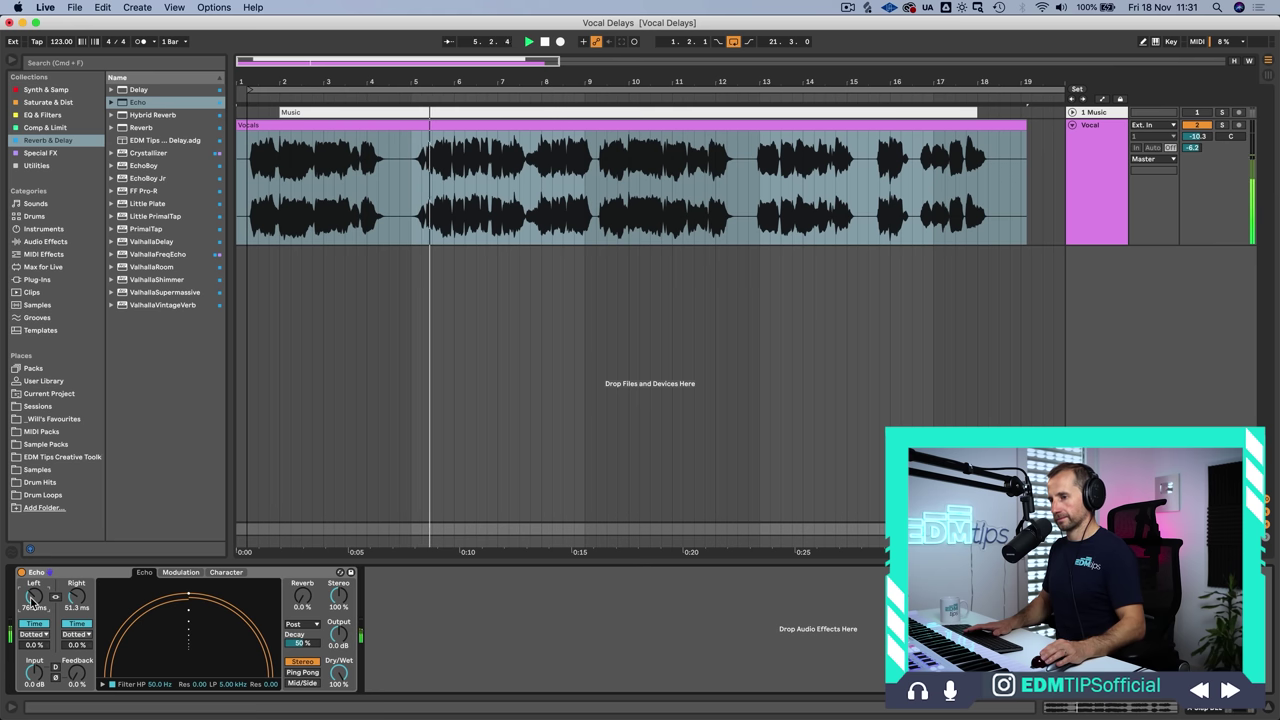
key(space)
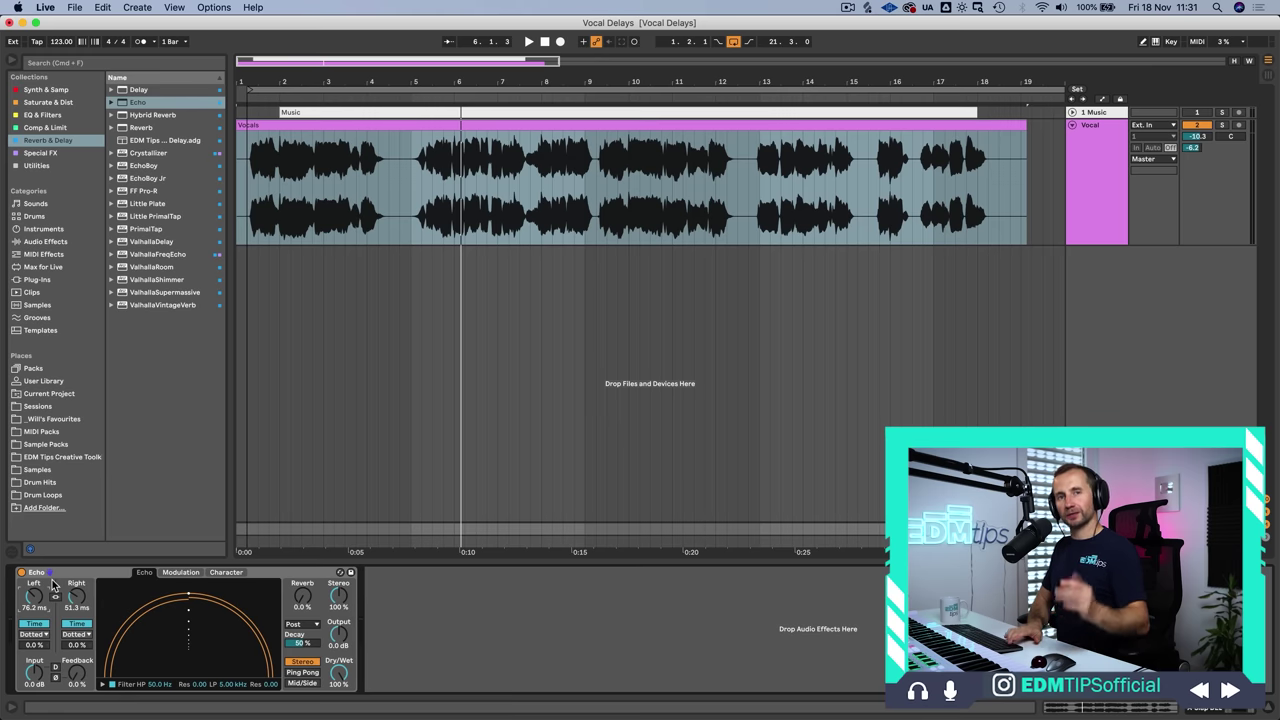
Undo the recent Echo delay-time changes and redo the last one undone.
key(super)
key(super+grave)
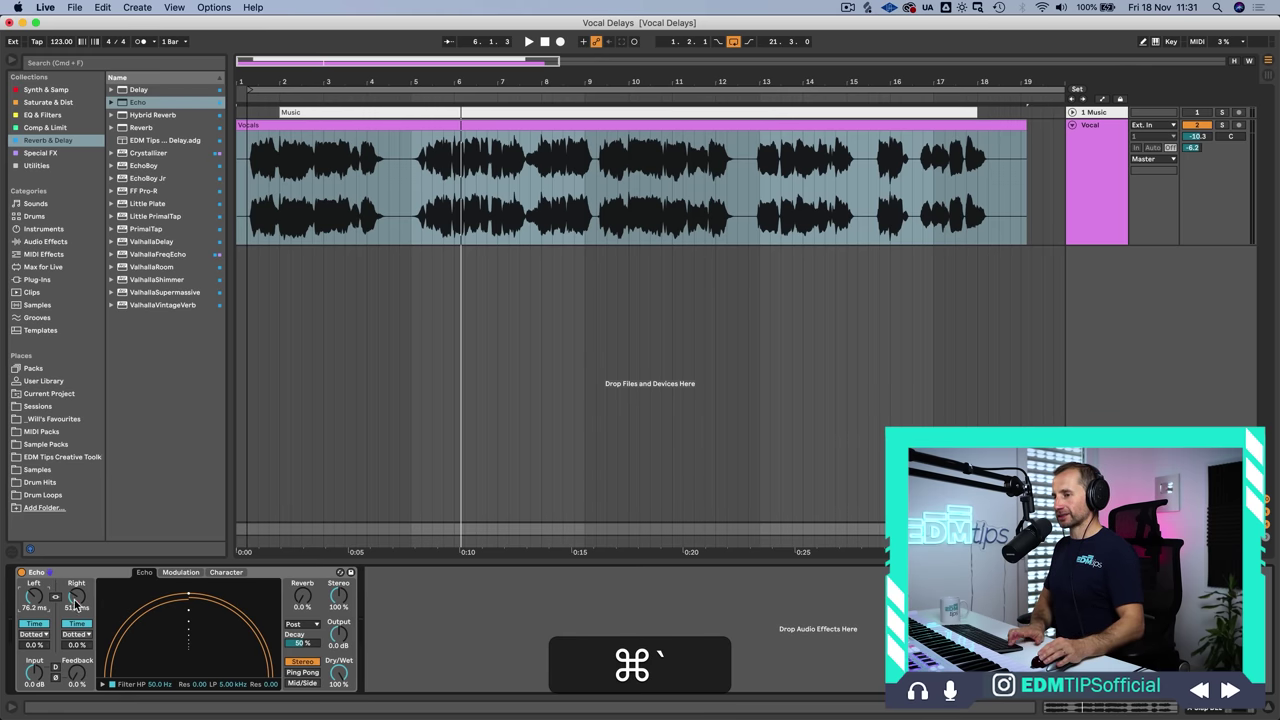
key(super+z)
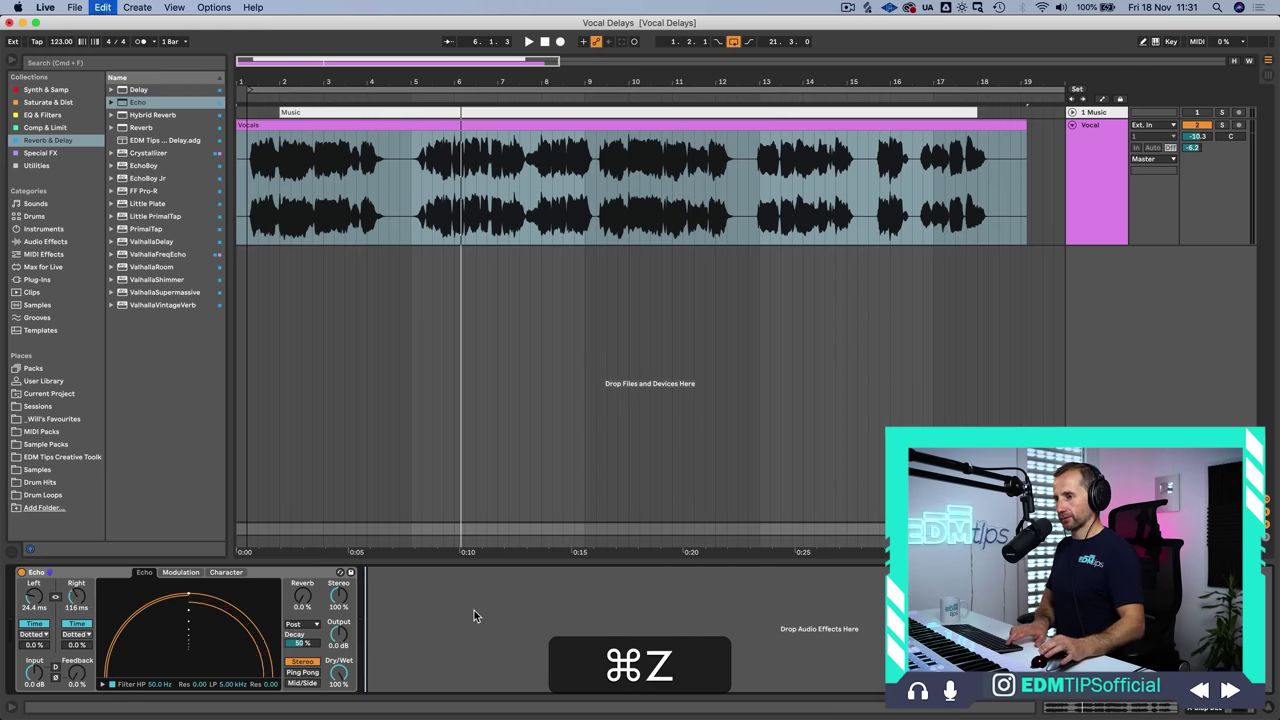
key(super+shift+z)
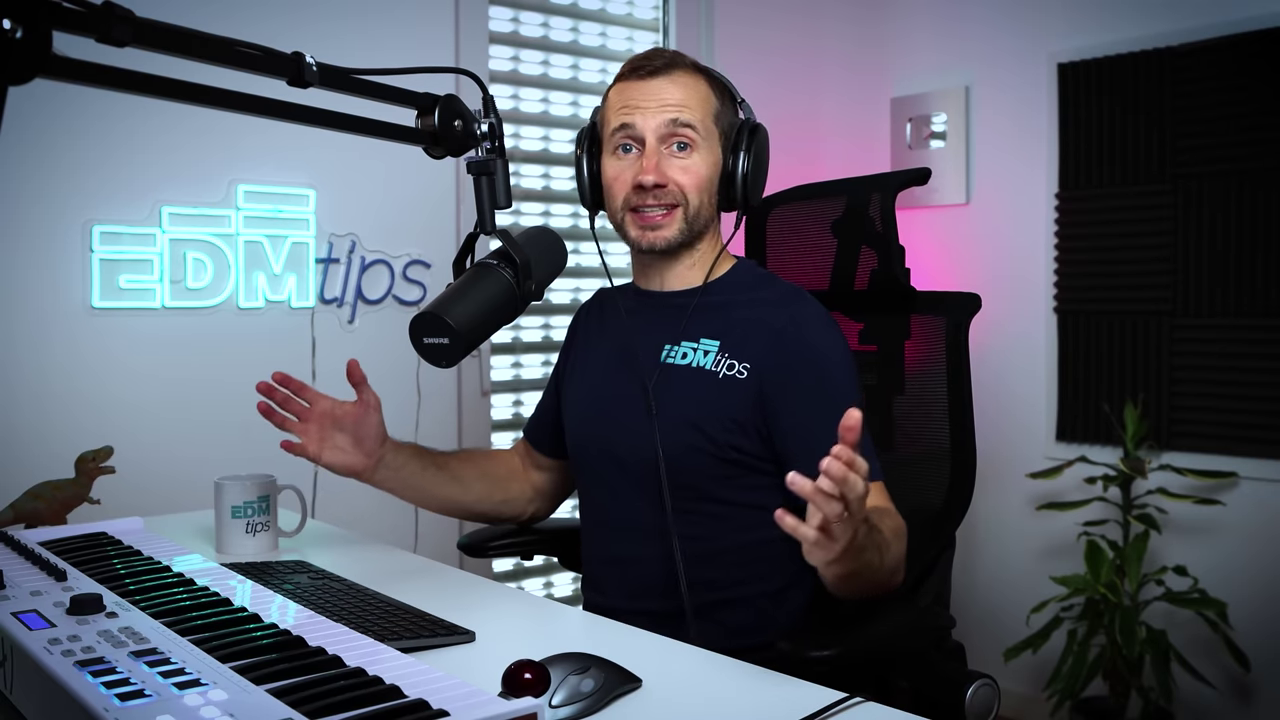
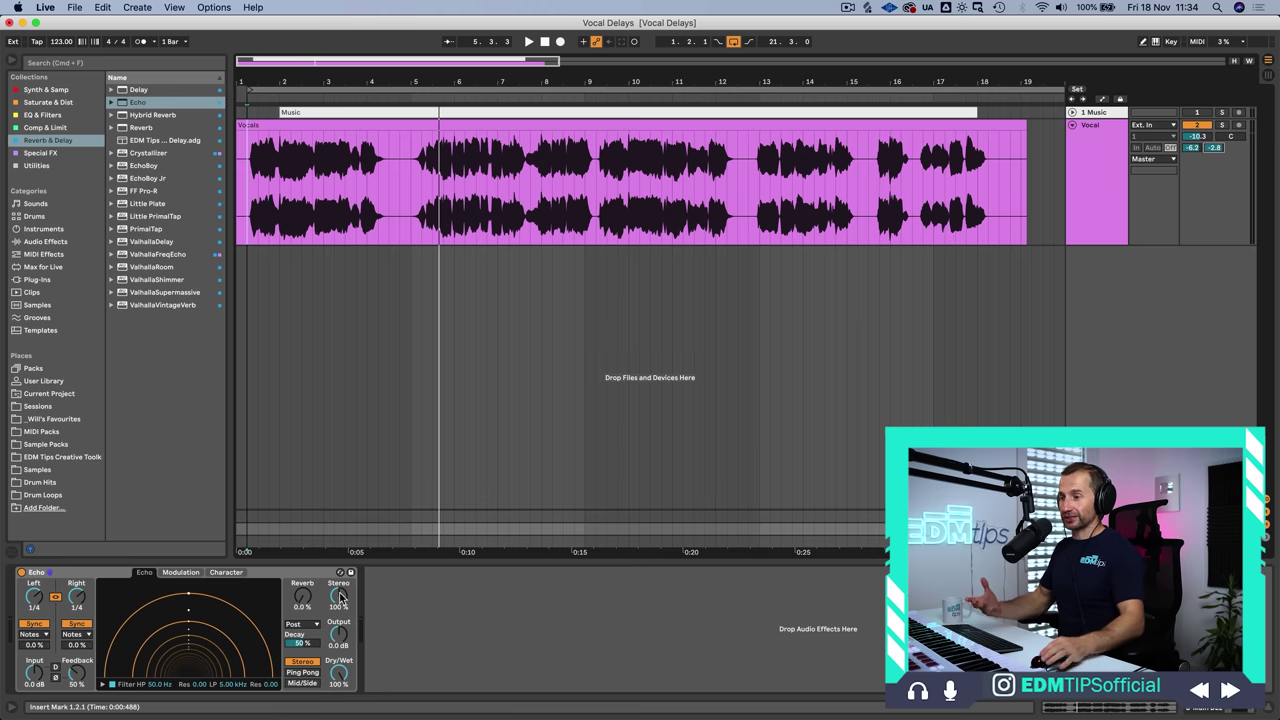
Add the Omega N saturation plug-in after Echo on the B Main DEL return.
click(255, 575)
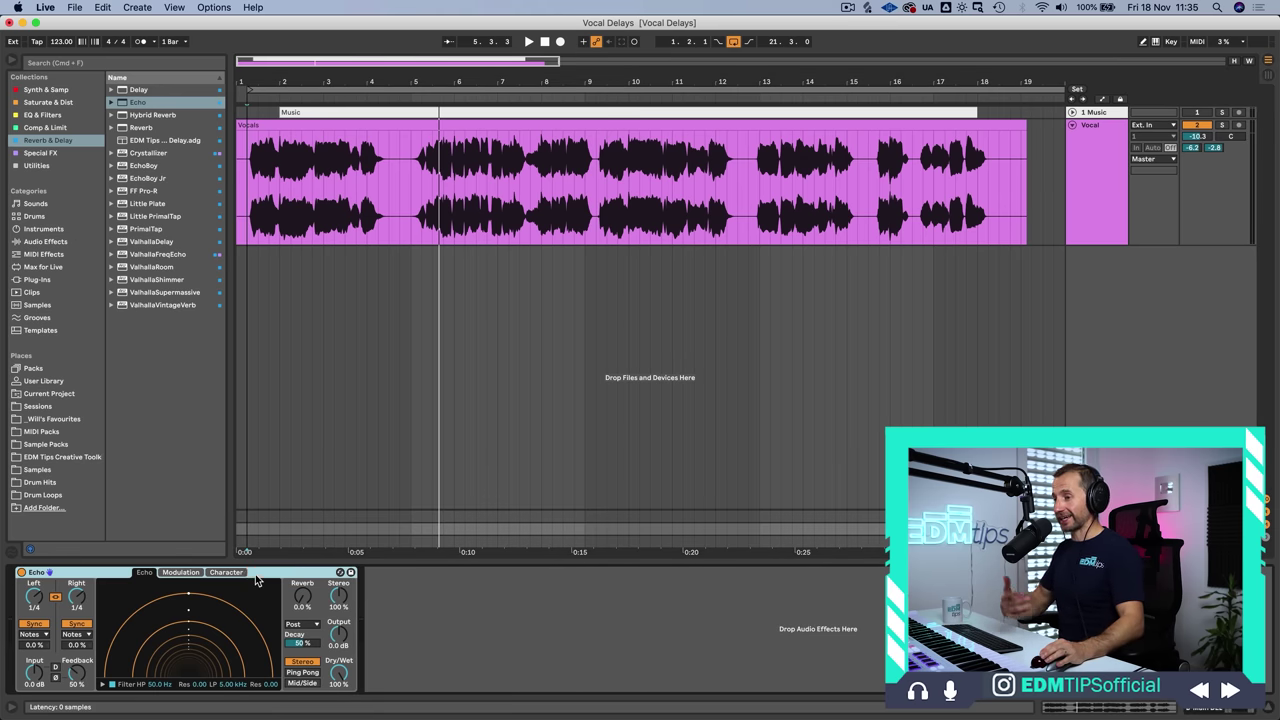
click(412, 608)
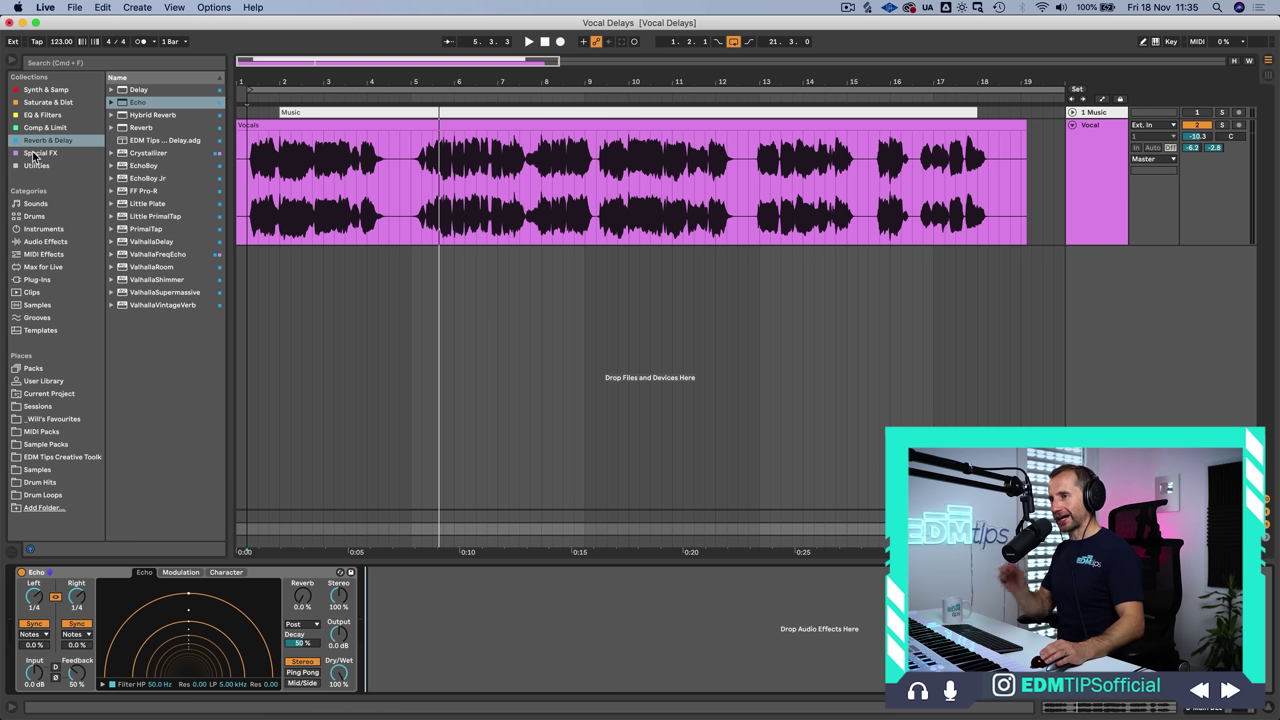
click(38, 103)
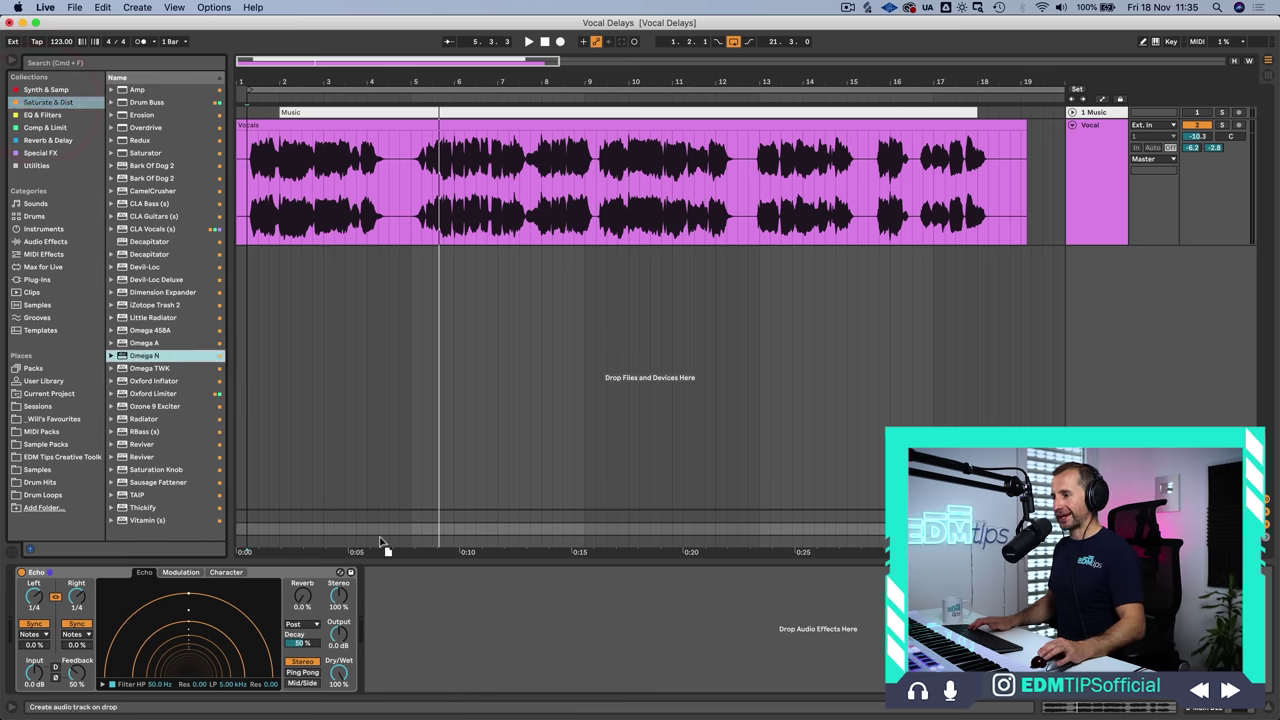
drag(389, 596, 390, 600)
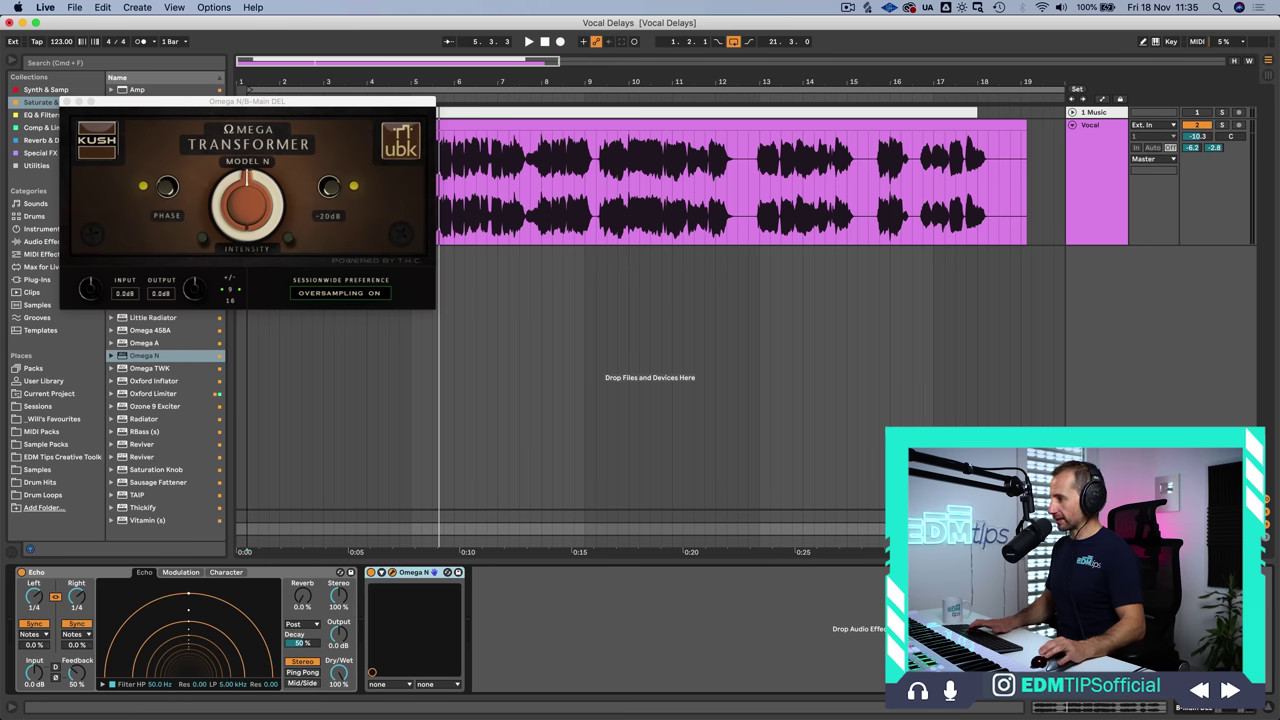
Raise Omega N's Intensity to about the 3 o'clock position while the vocal plays, and close the plug-in window.
drag(240, 204, 236, 302)
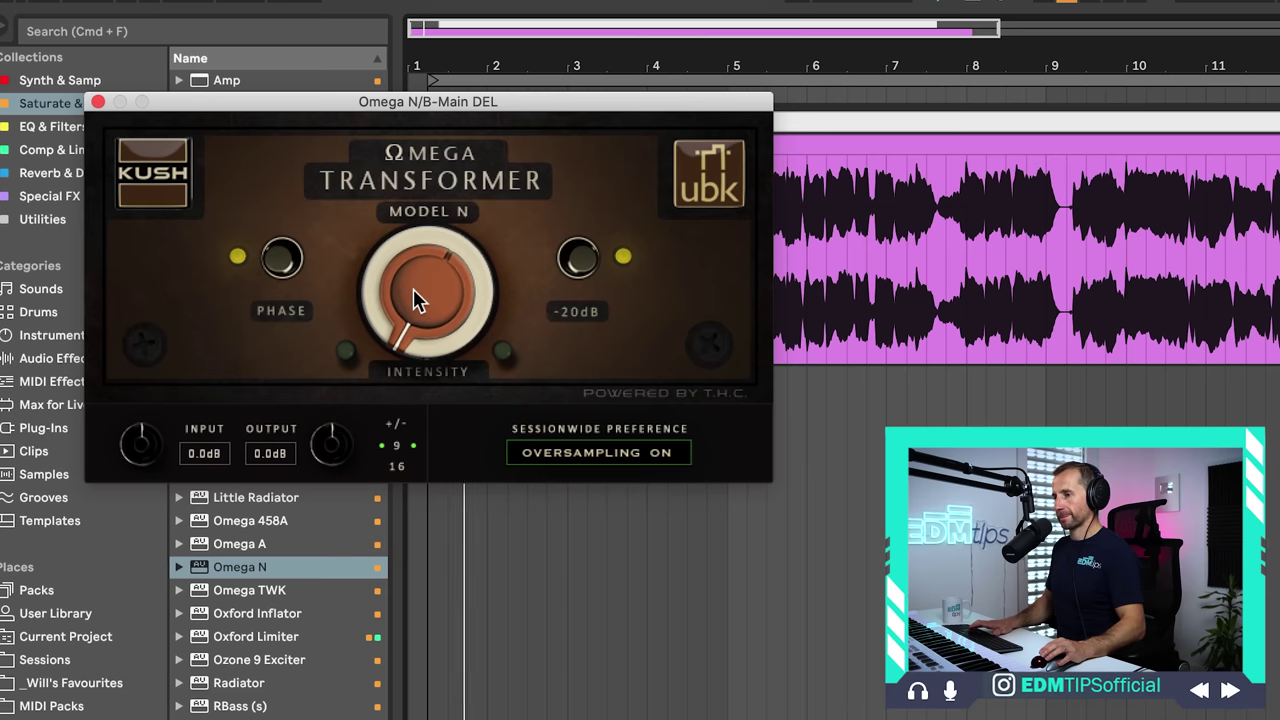
drag(240, 203, 243, 177)
drag(418, 232, 430, 16)
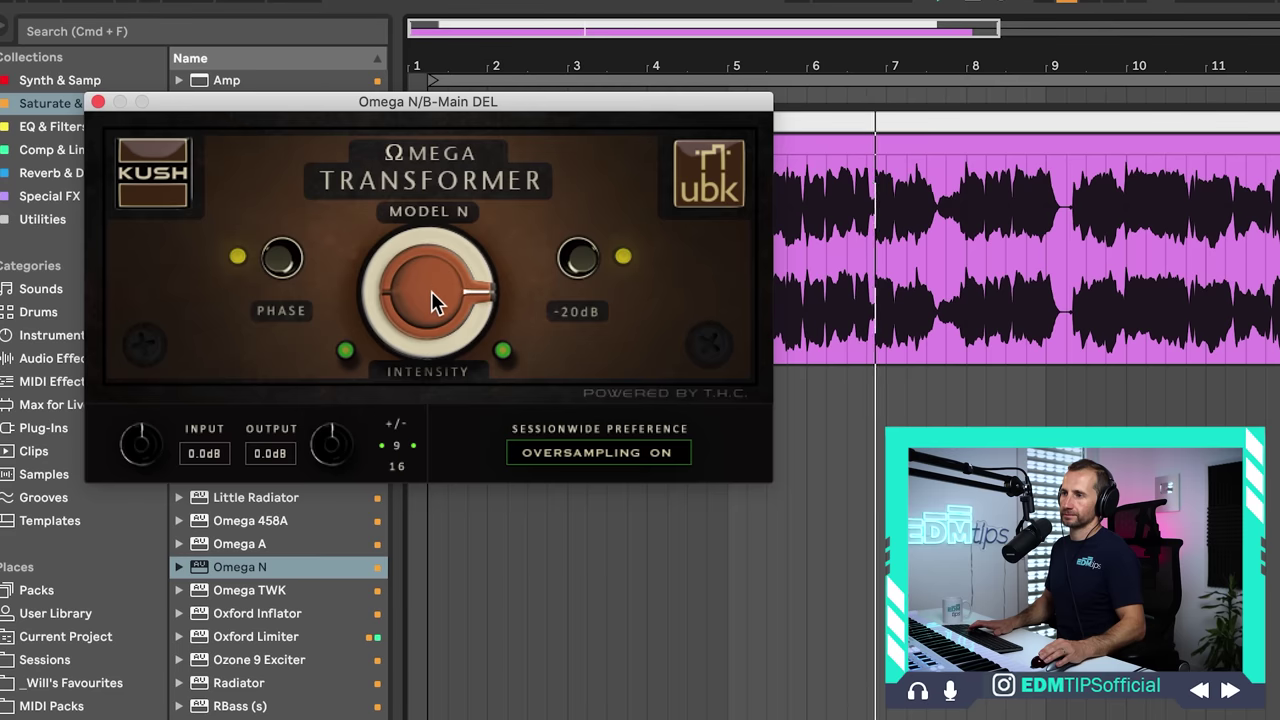
click(98, 104)
Add a Reverb after Omega N on the B Main DEL return and turn its Dry/Wet down to 0%.
click(64, 173)
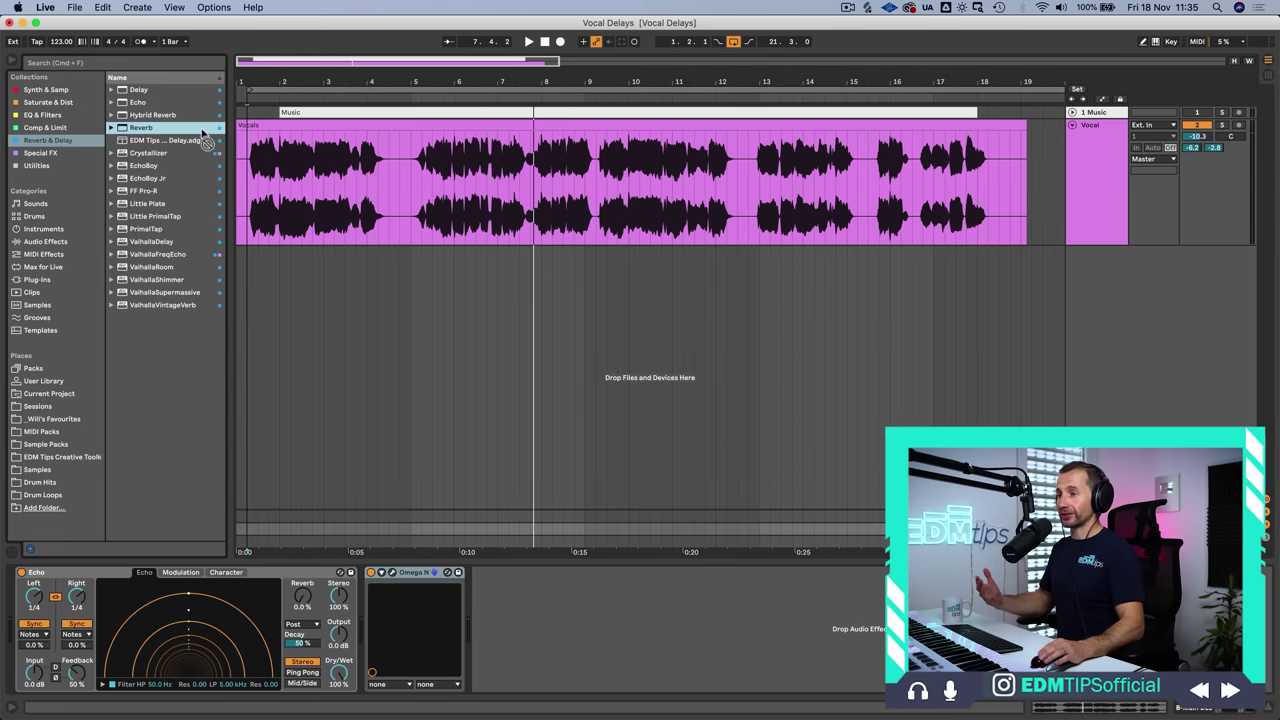
drag(503, 608, 506, 615)
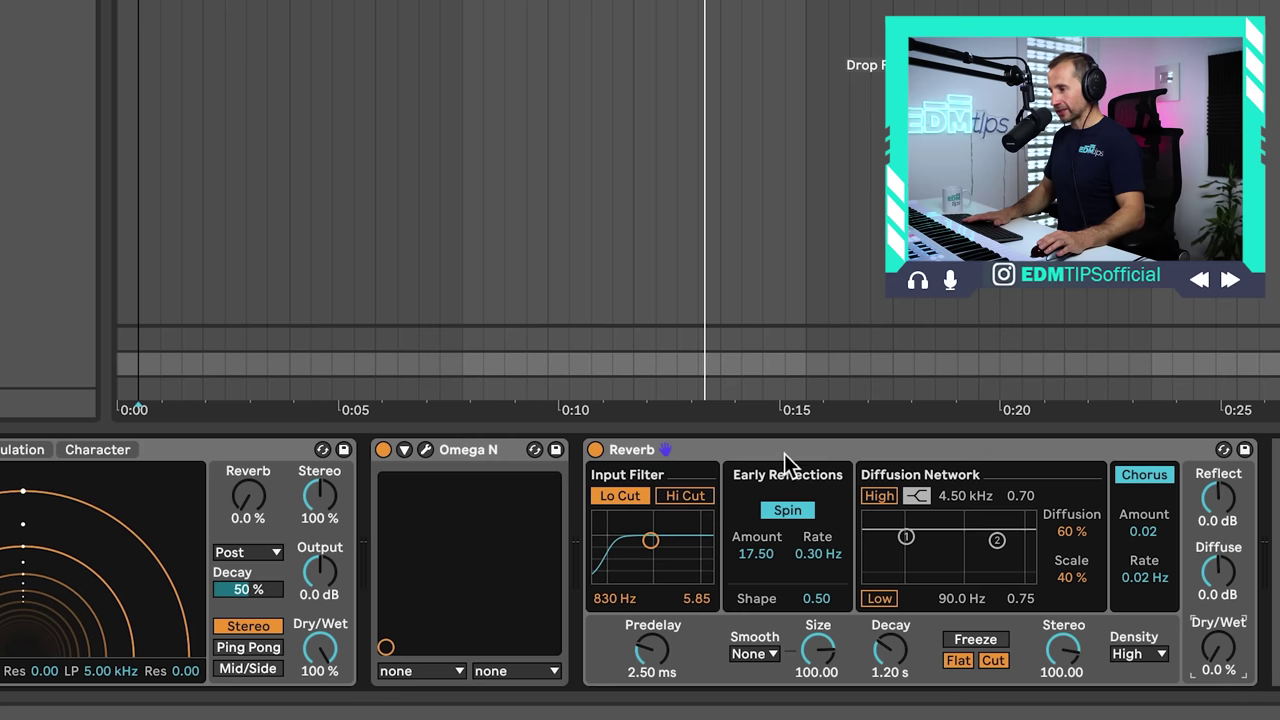
click(787, 450)
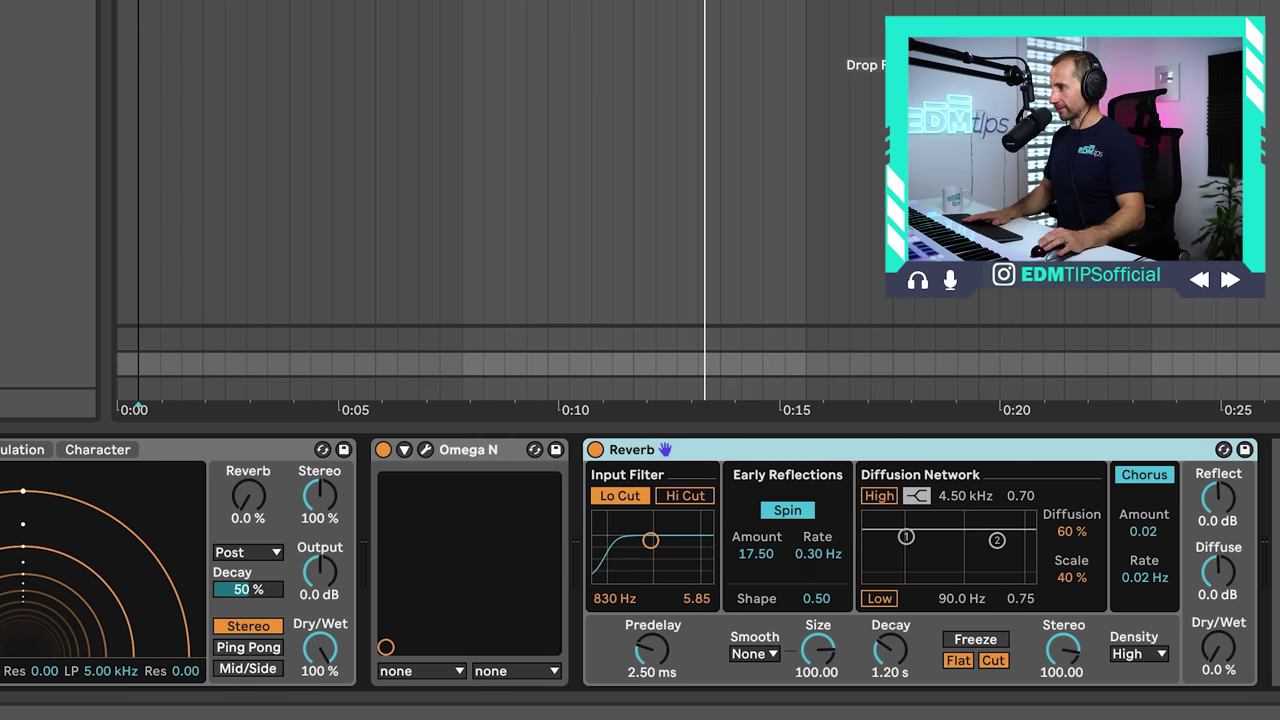
While the vocal plays, set the Reverb's Dry/Wet to 63%, Diffuse to 2.4 dB and Decay to 1.34 s.
key(space)
drag(1218, 648, 1213, 620)
drag(1218, 572, 1218, 560)
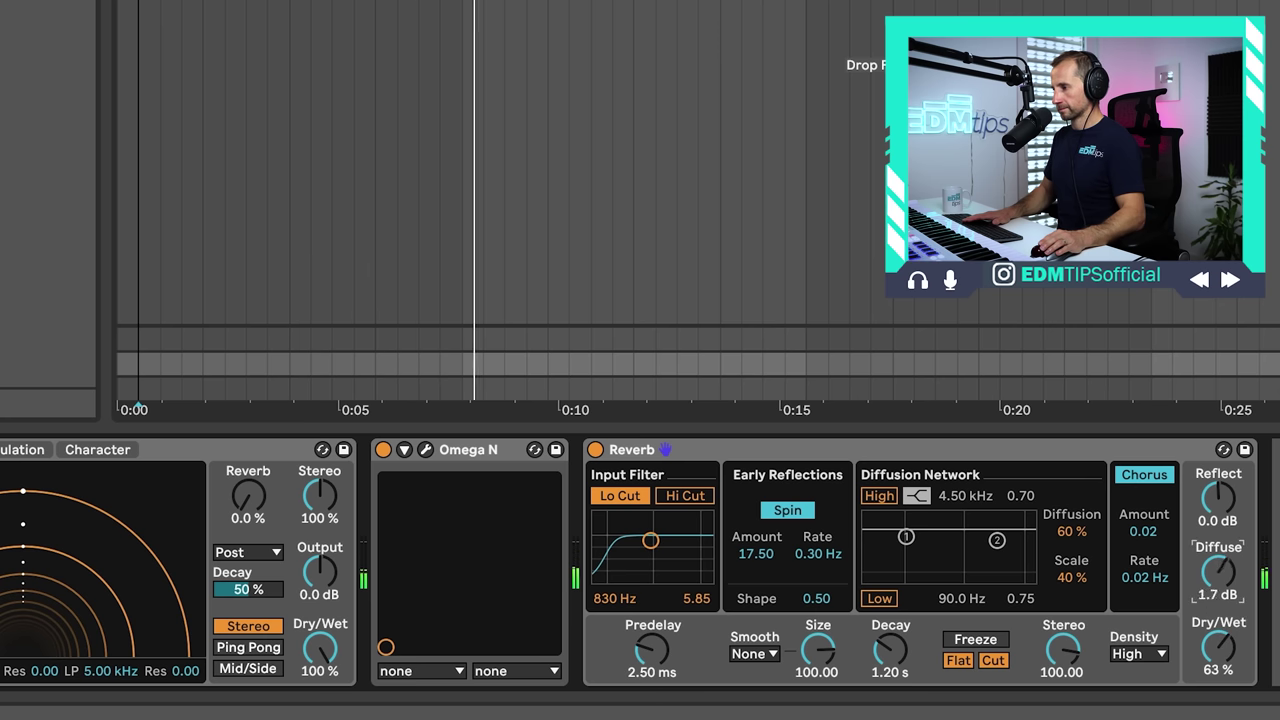
mouse_move(890, 650)
mouse_down()
mouse_move(890, 665)
mouse_move(890, 642)
mouse_up()
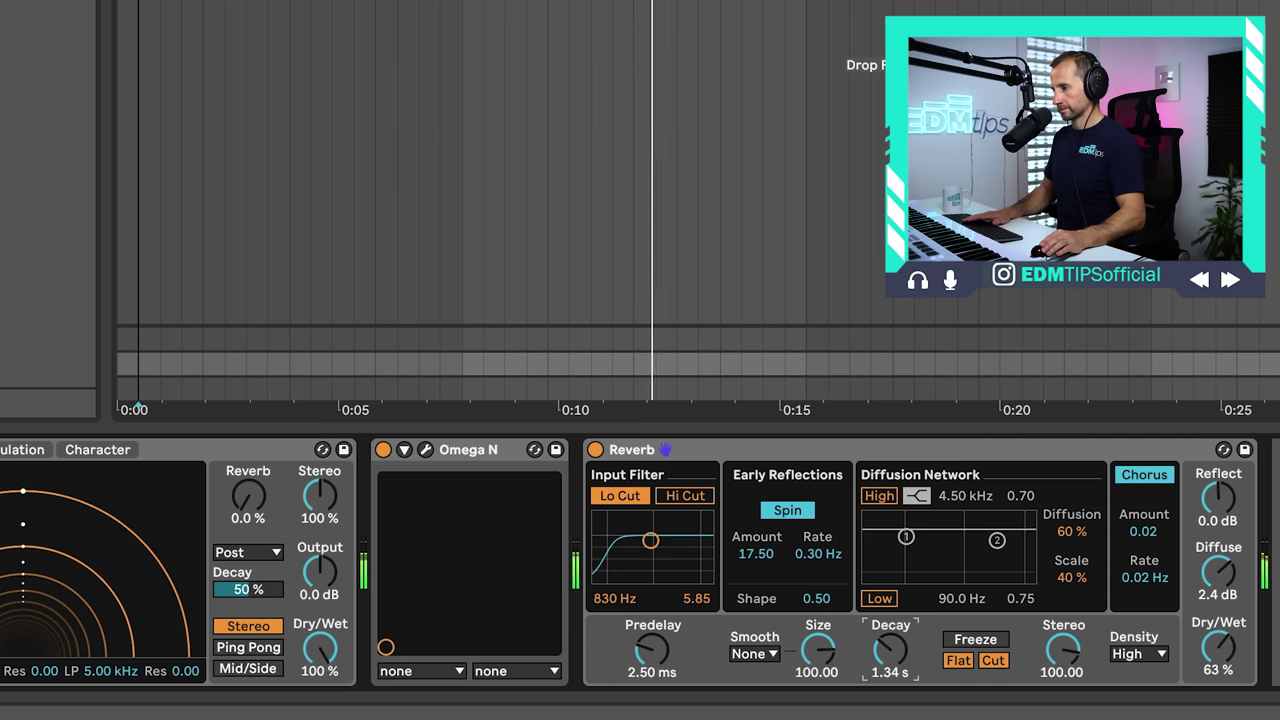
key(space)
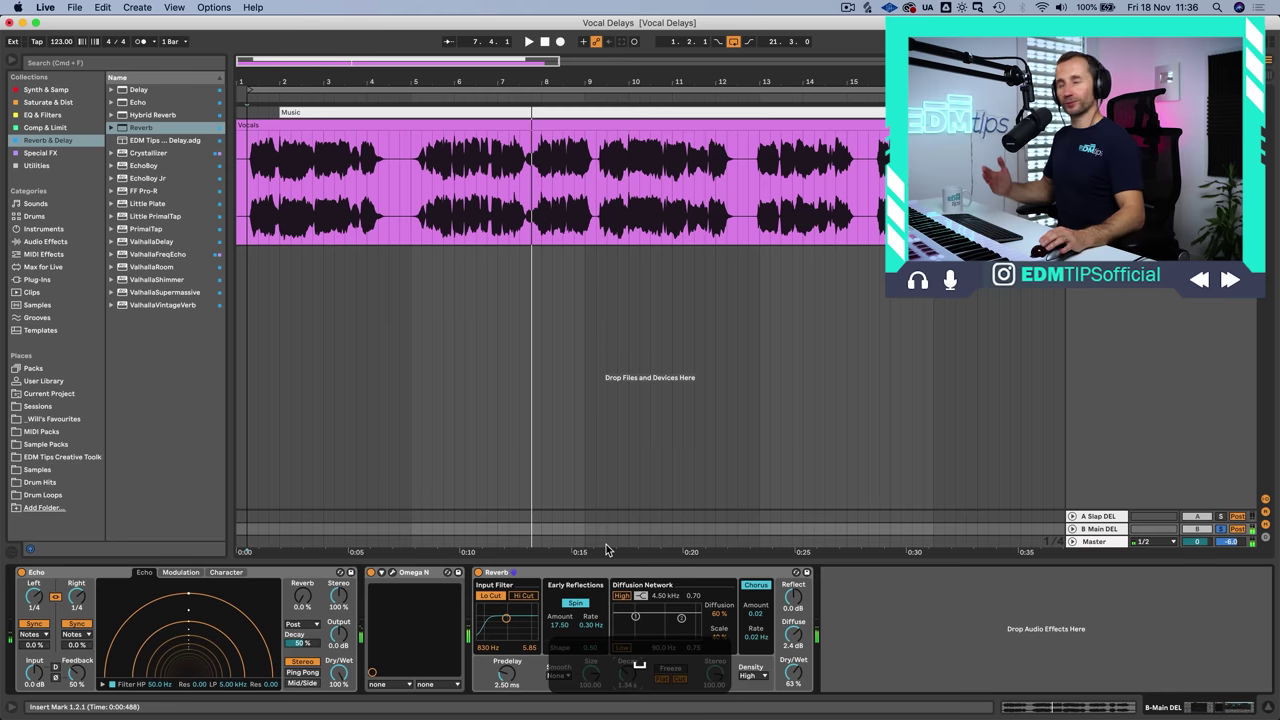
Add EQ Eight after the Reverb and set its band 1 low cut to 138 Hz while the vocal plays from the start.
click(46, 115)
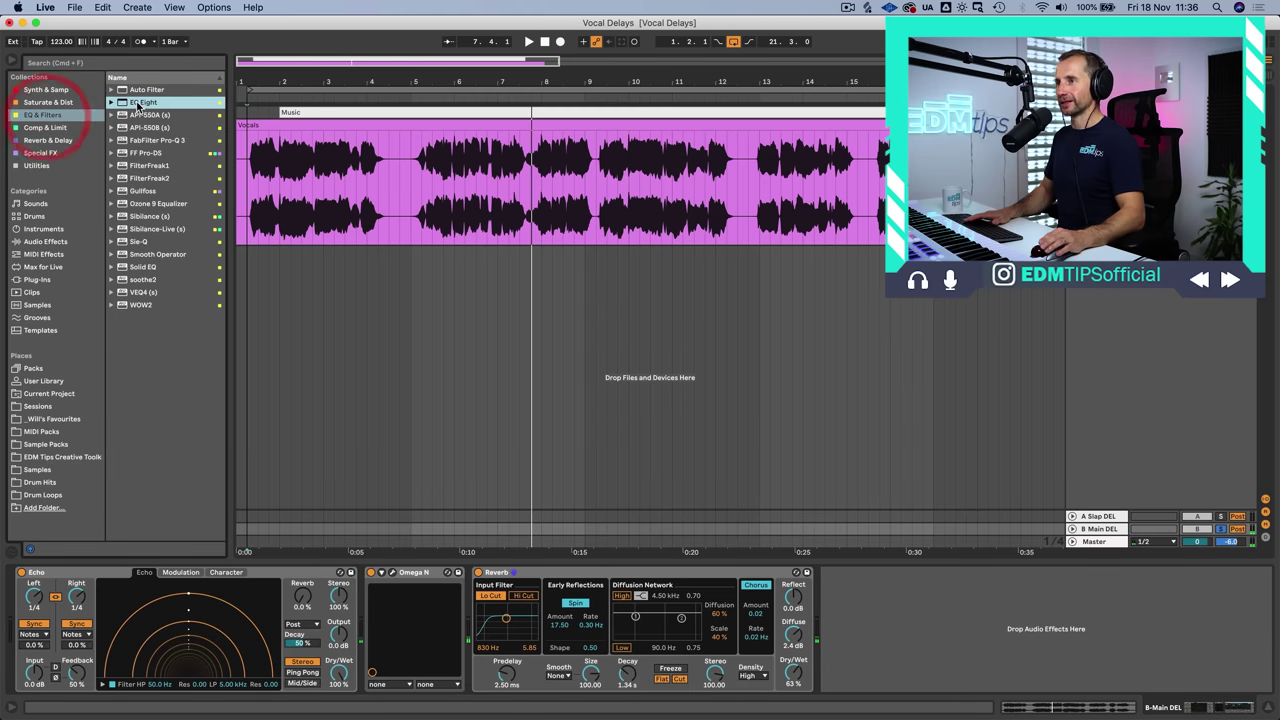
drag(832, 622, 815, 620)
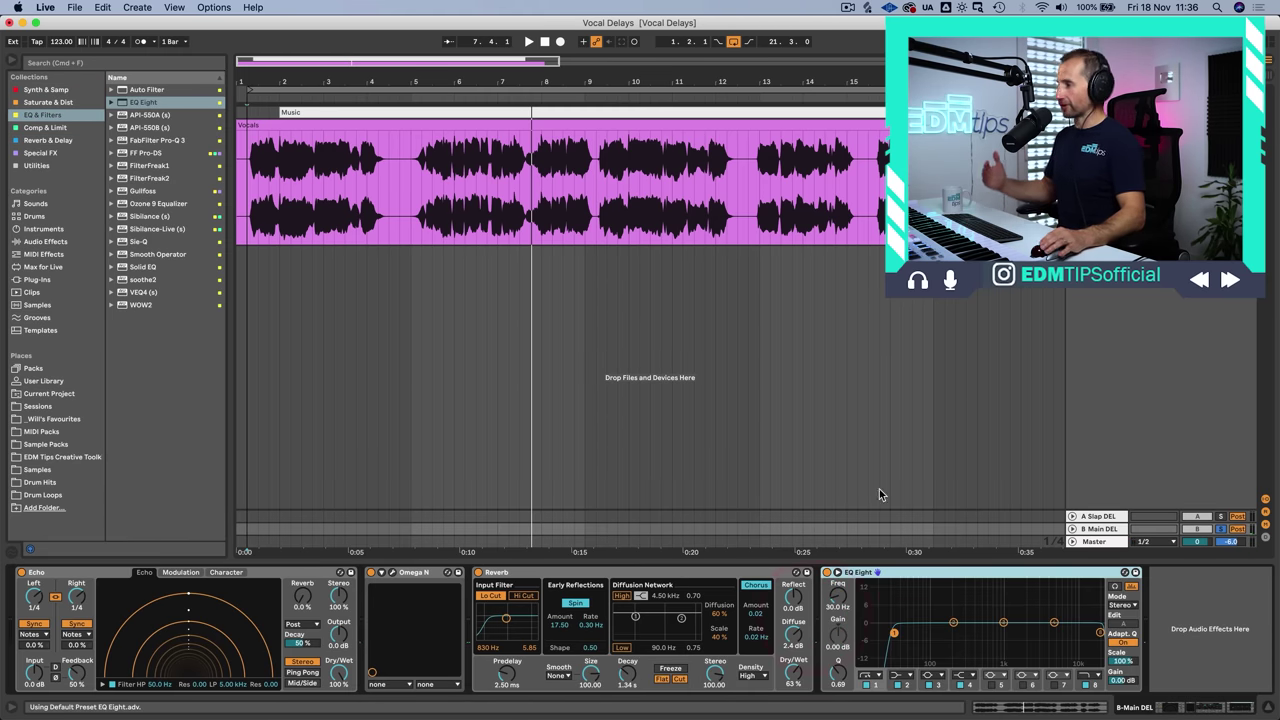
click(300, 180)
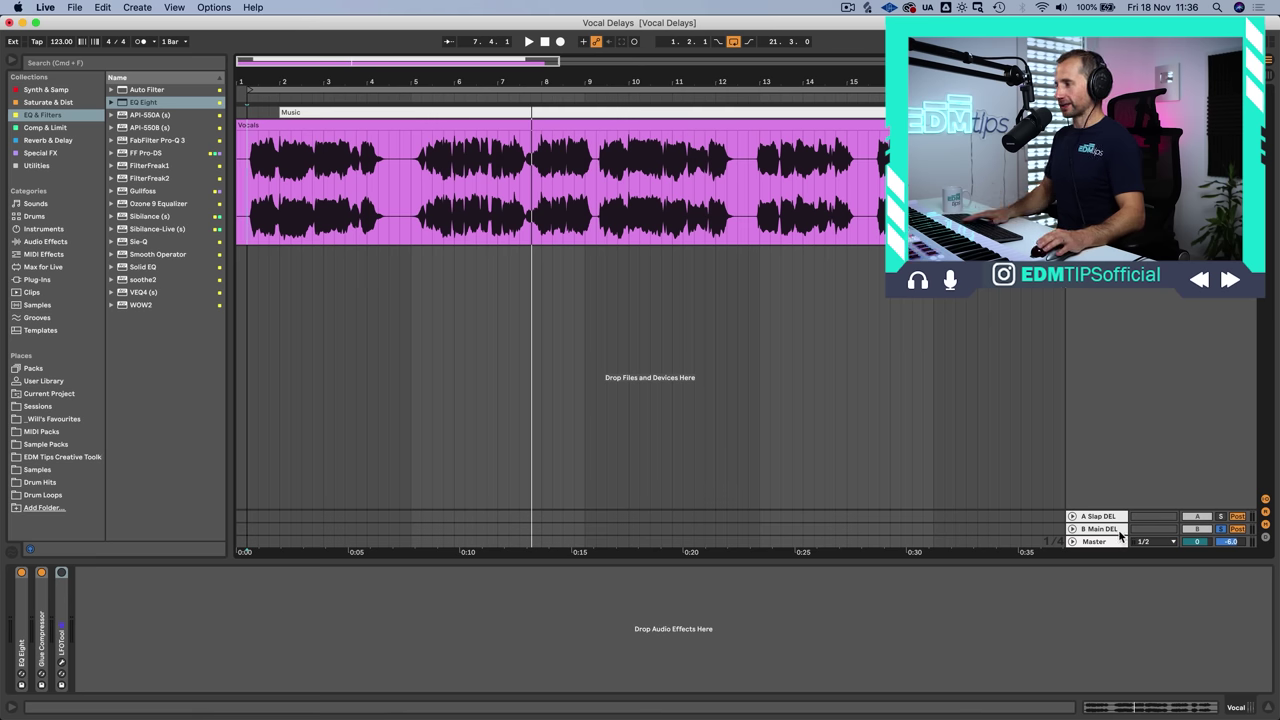
click(1100, 529)
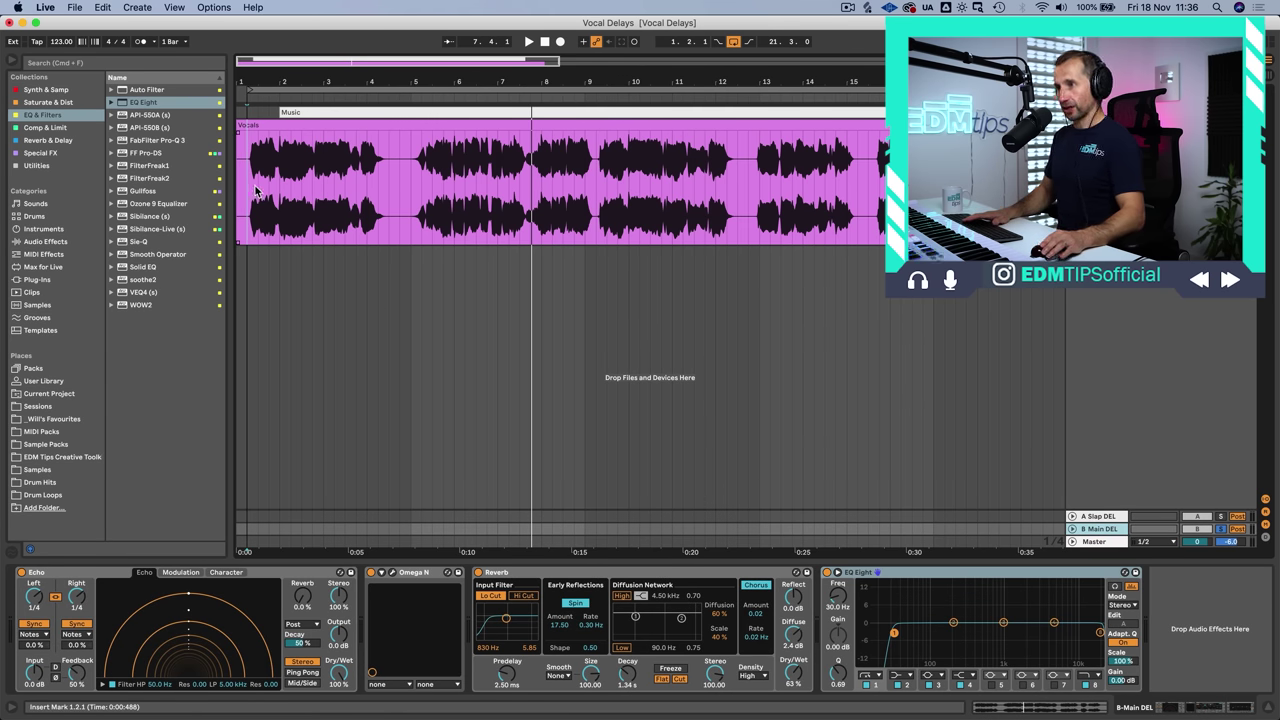
click(256, 190)
click(1100, 529)
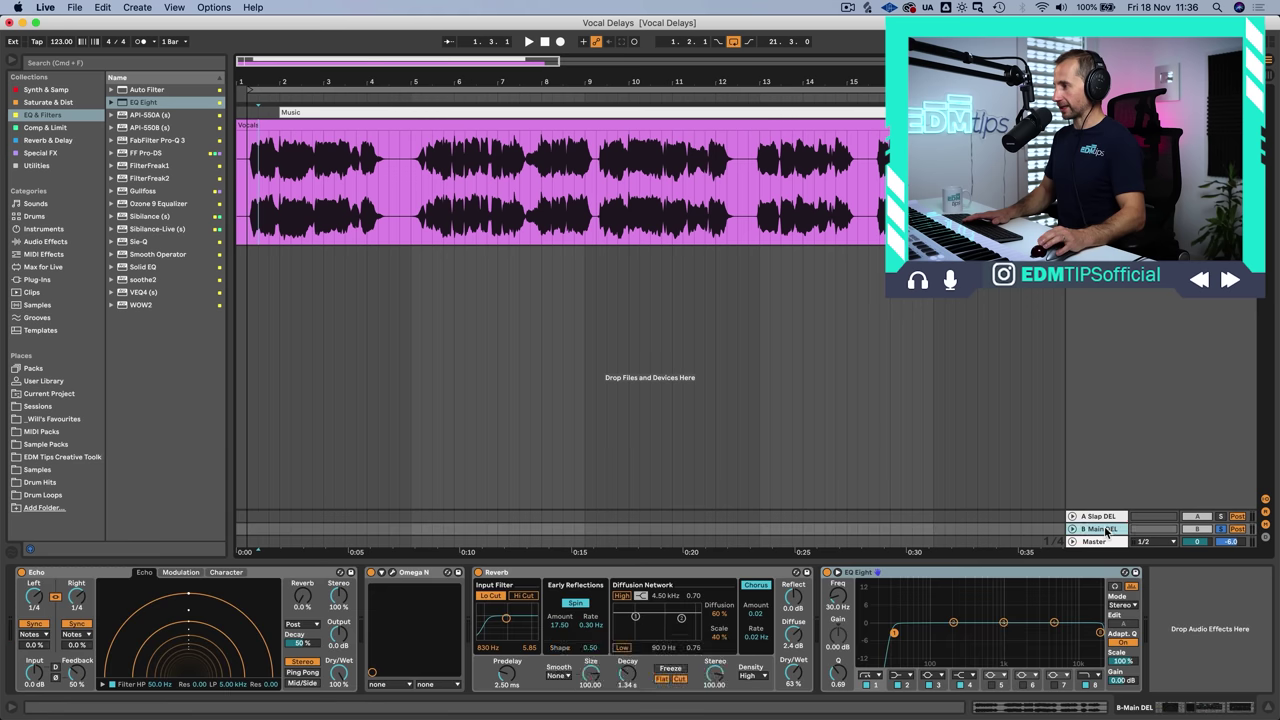
key(space)
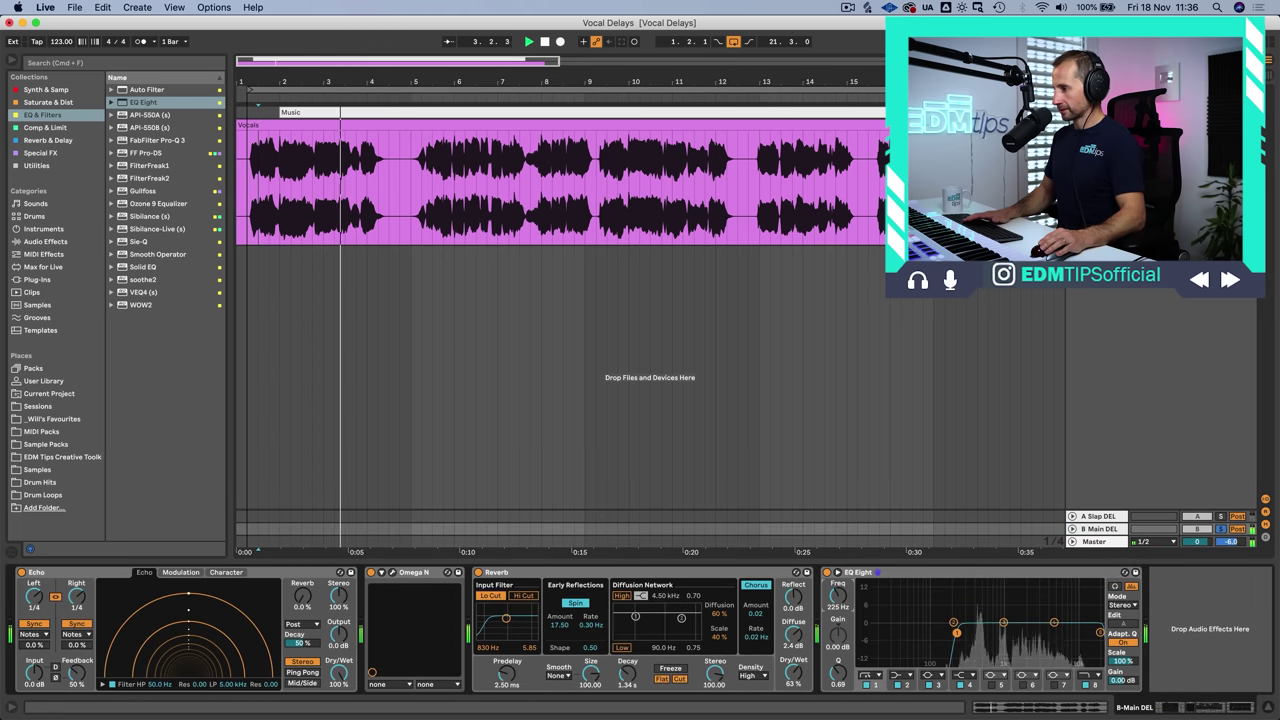
drag(967, 632, 941, 632)
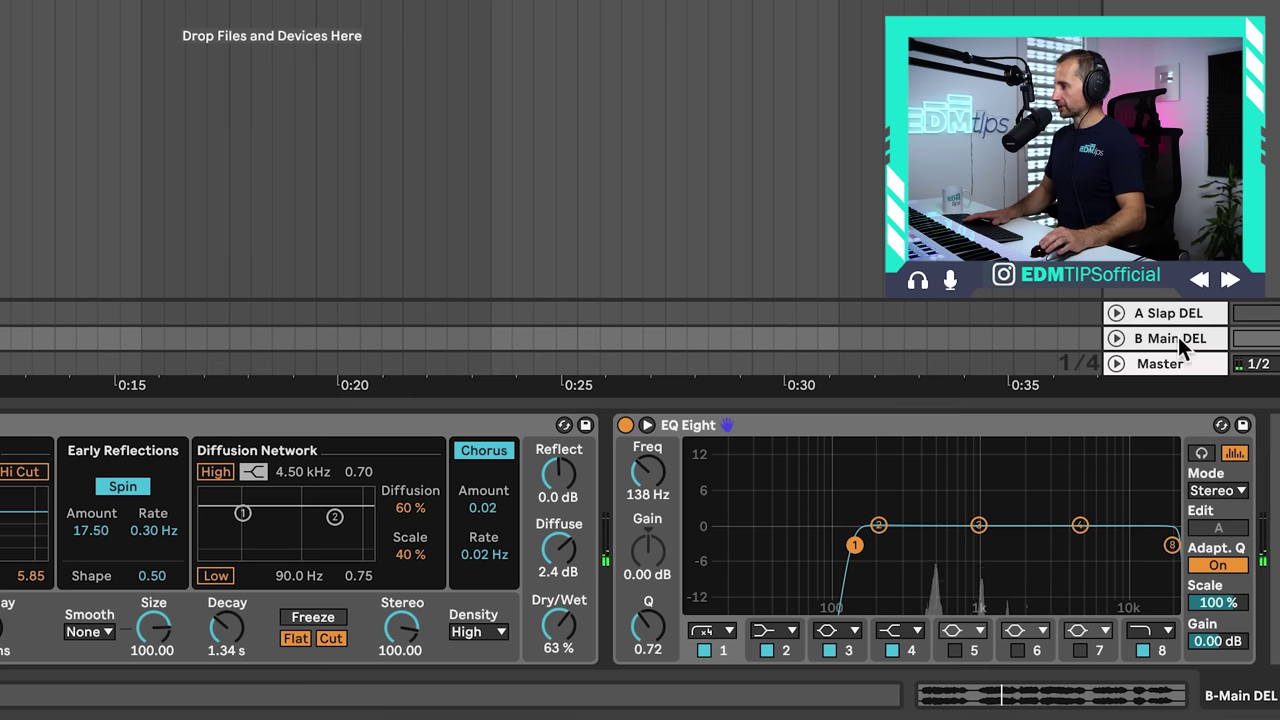
Enable EQ Eight band 5 as a -8.57 dB cut at 474 Hz with Q 1.19, and compare the EQ bypassed and active.
click(1181, 341)
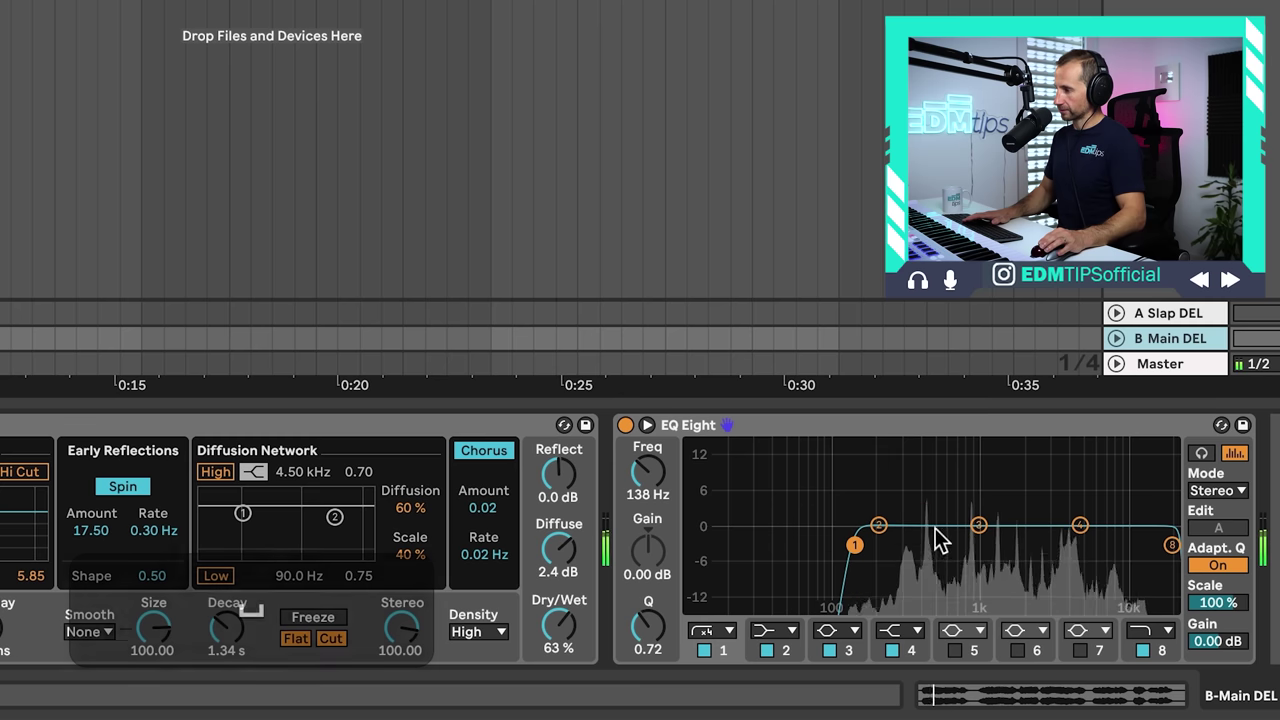
click(954, 651)
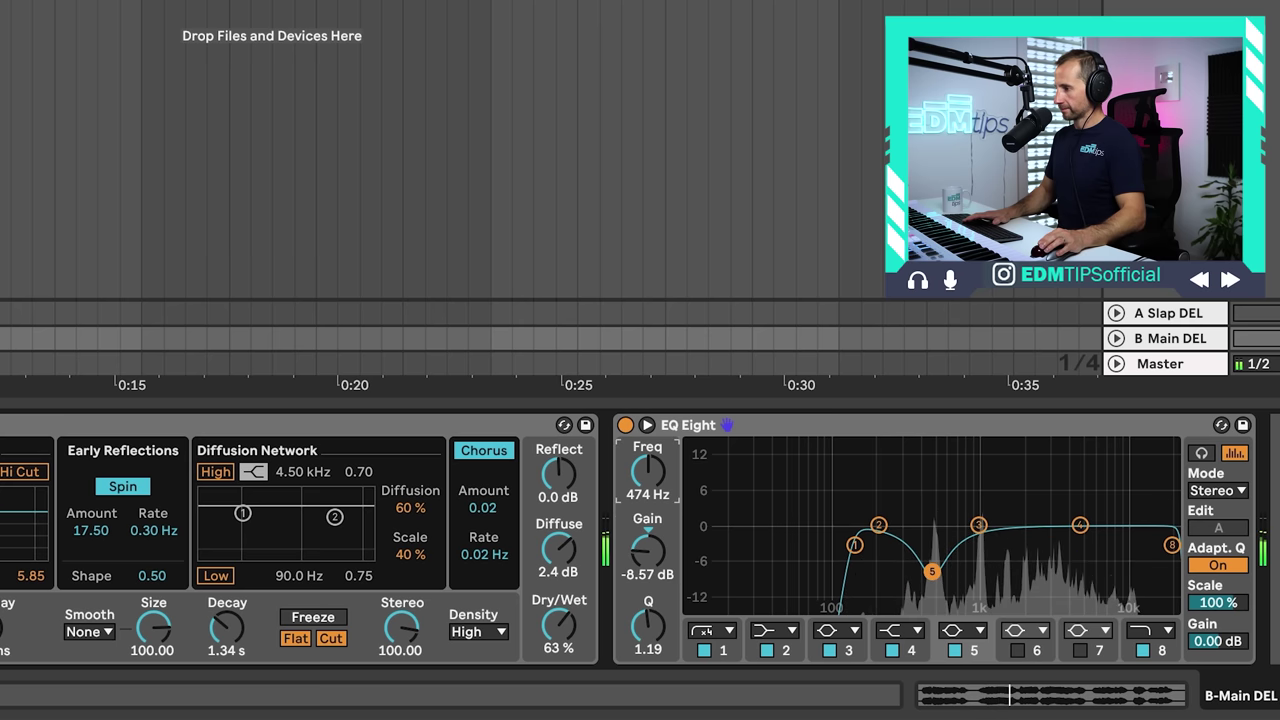
click(625, 425)
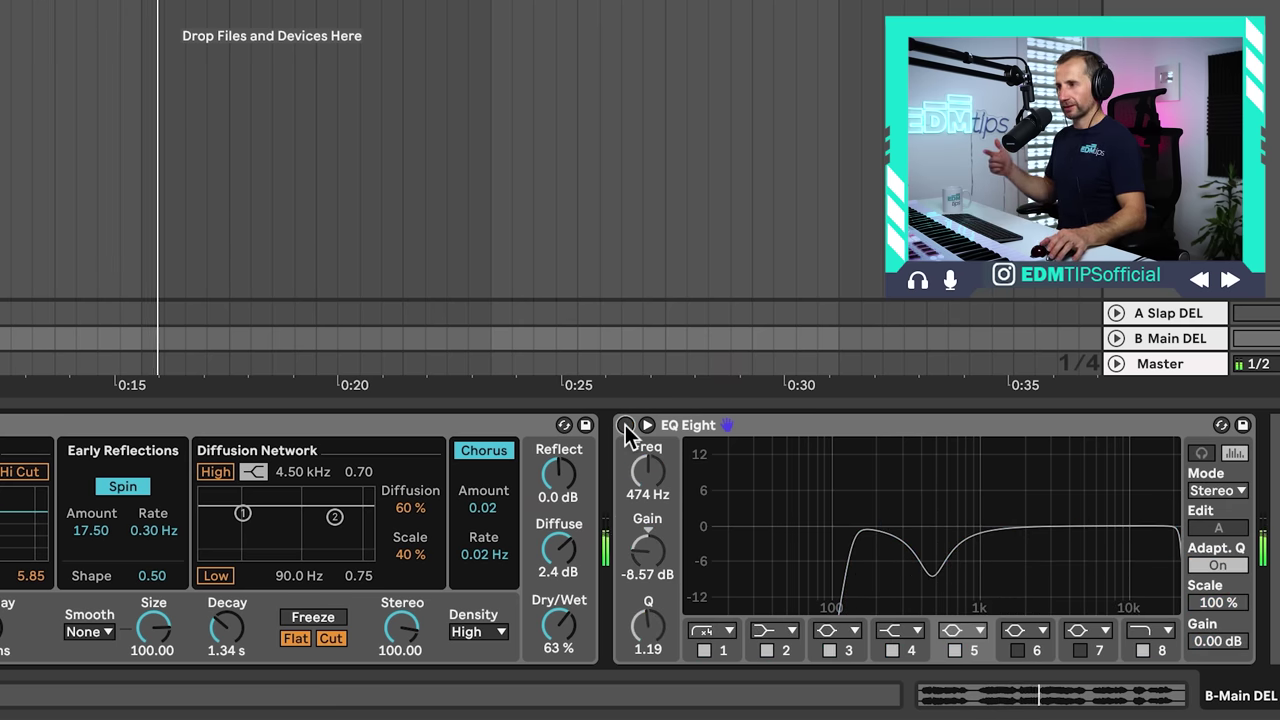
click(625, 425)
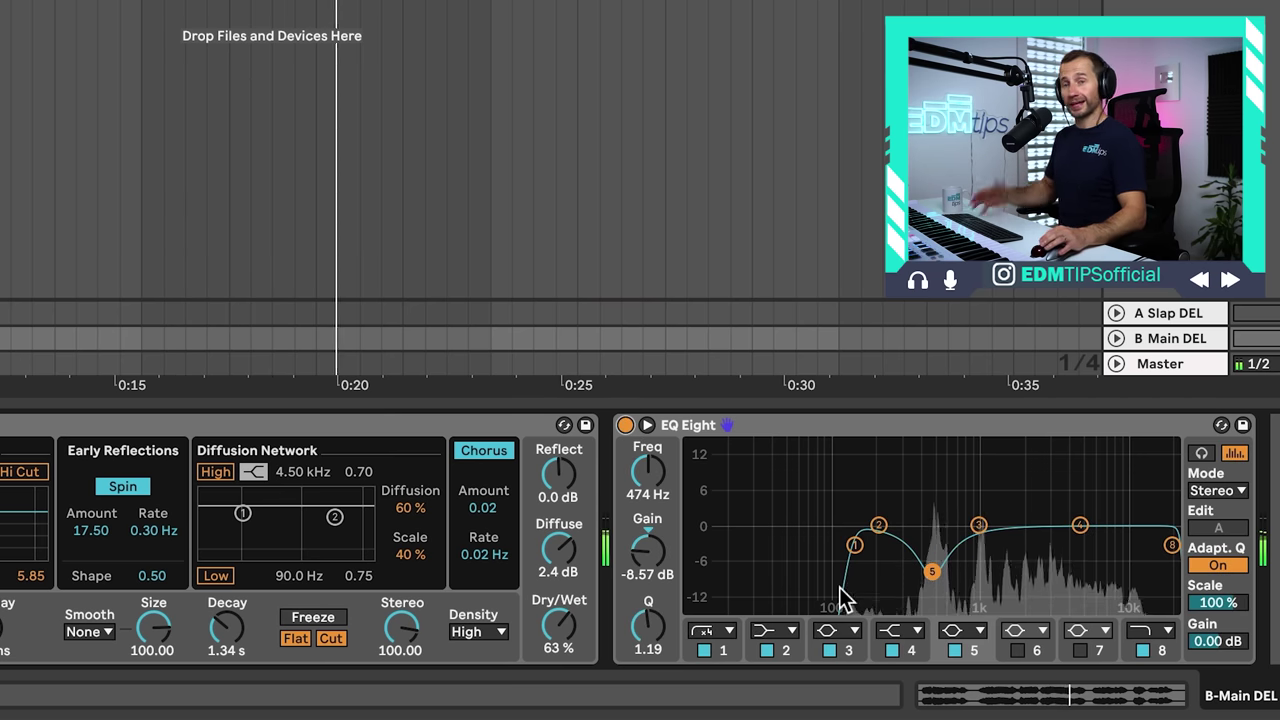
Collapse the Omega N, Reverb and EQ Eight devices on the B Main DEL return.
double_click(76, 426)
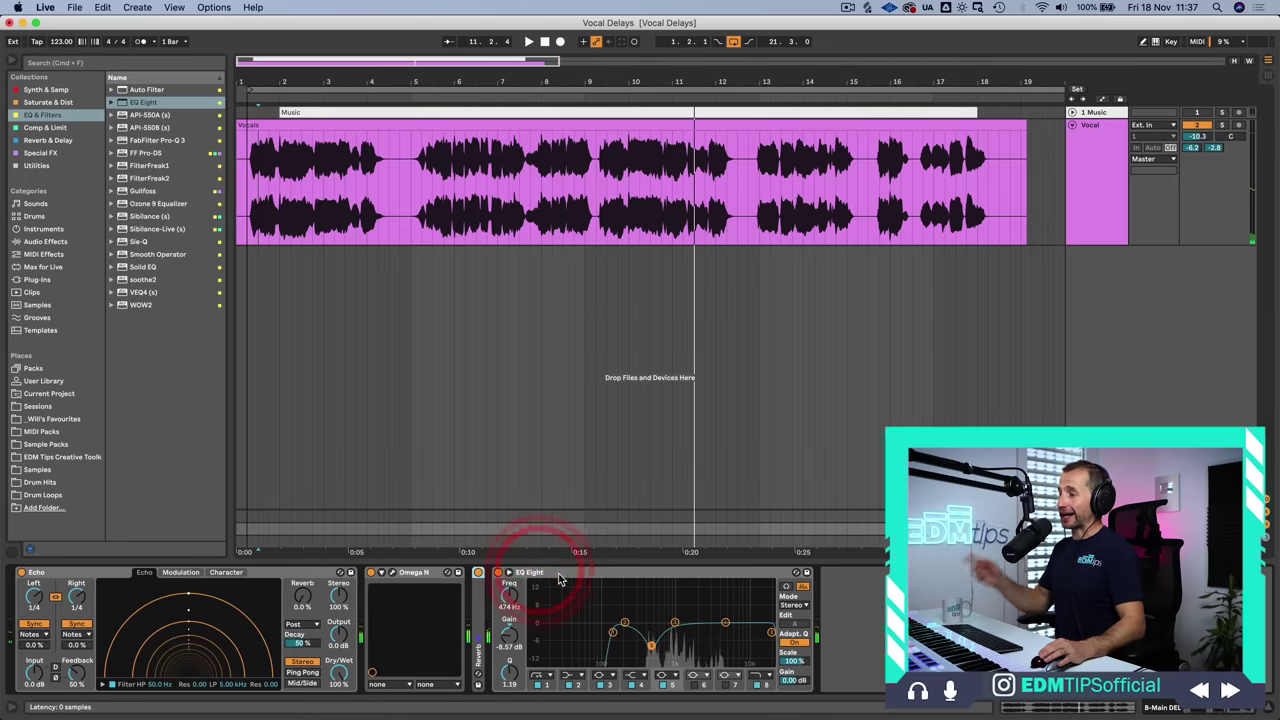
double_click(76, 426)
double_click(416, 572)
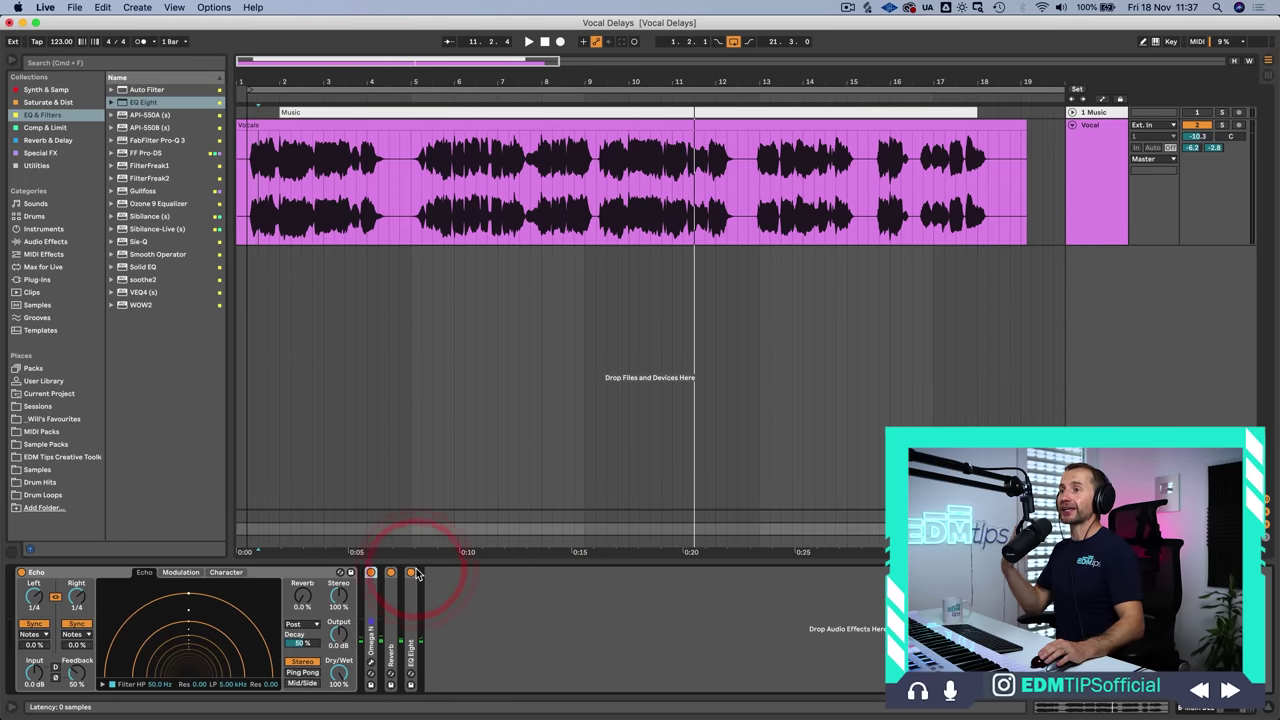
Add a Compressor after EQ Eight and rename it "SC Comp".
click(44, 127)
click(140, 90)
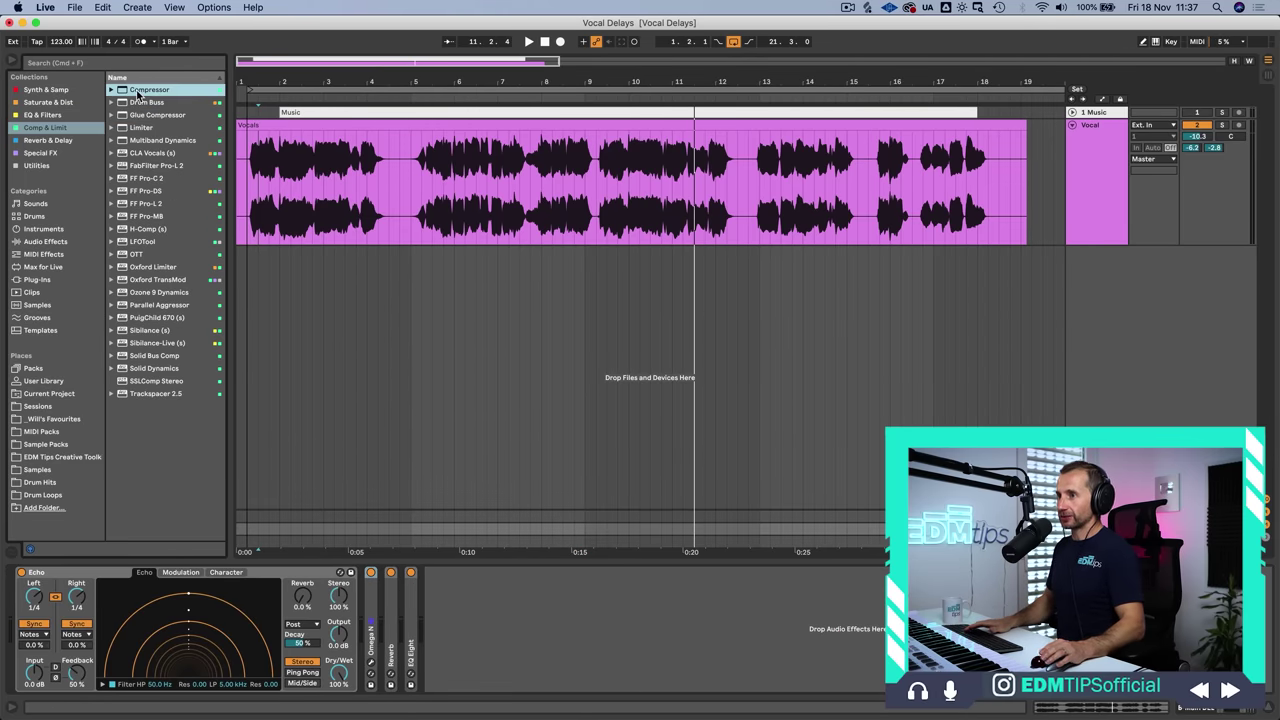
drag(425, 302, 480, 602)
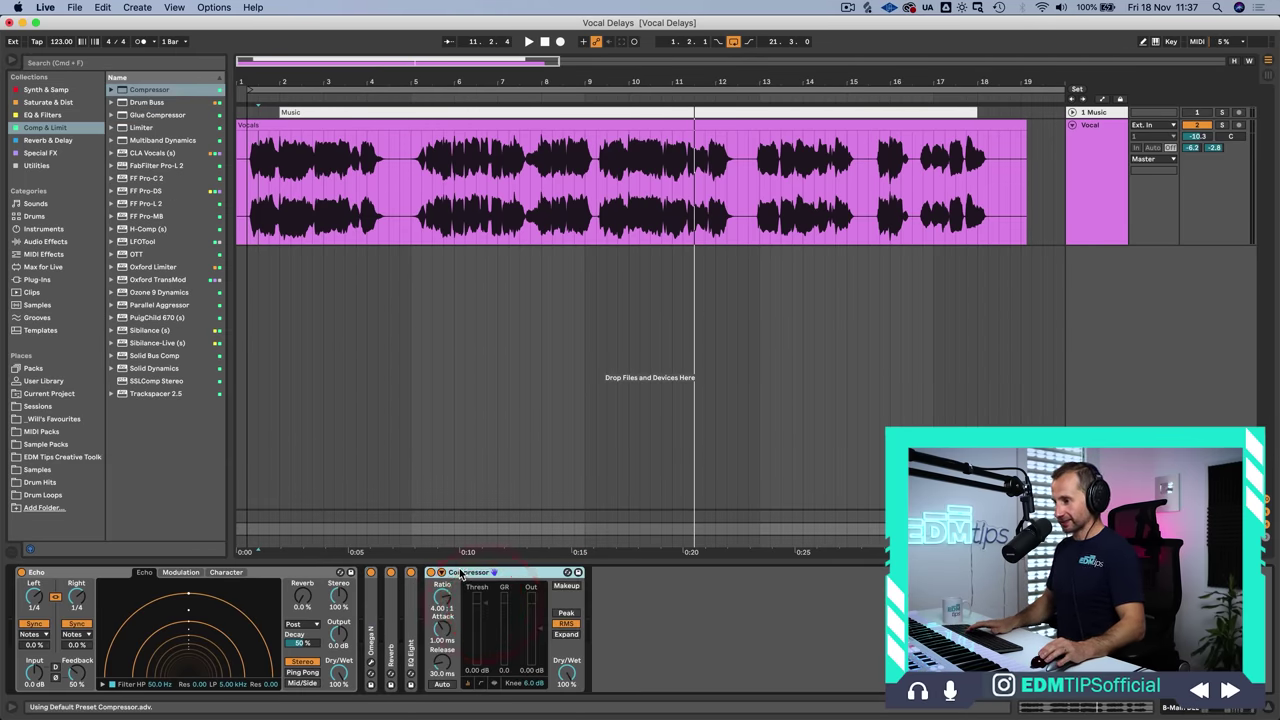
key(super+r)
text(SC Comp)
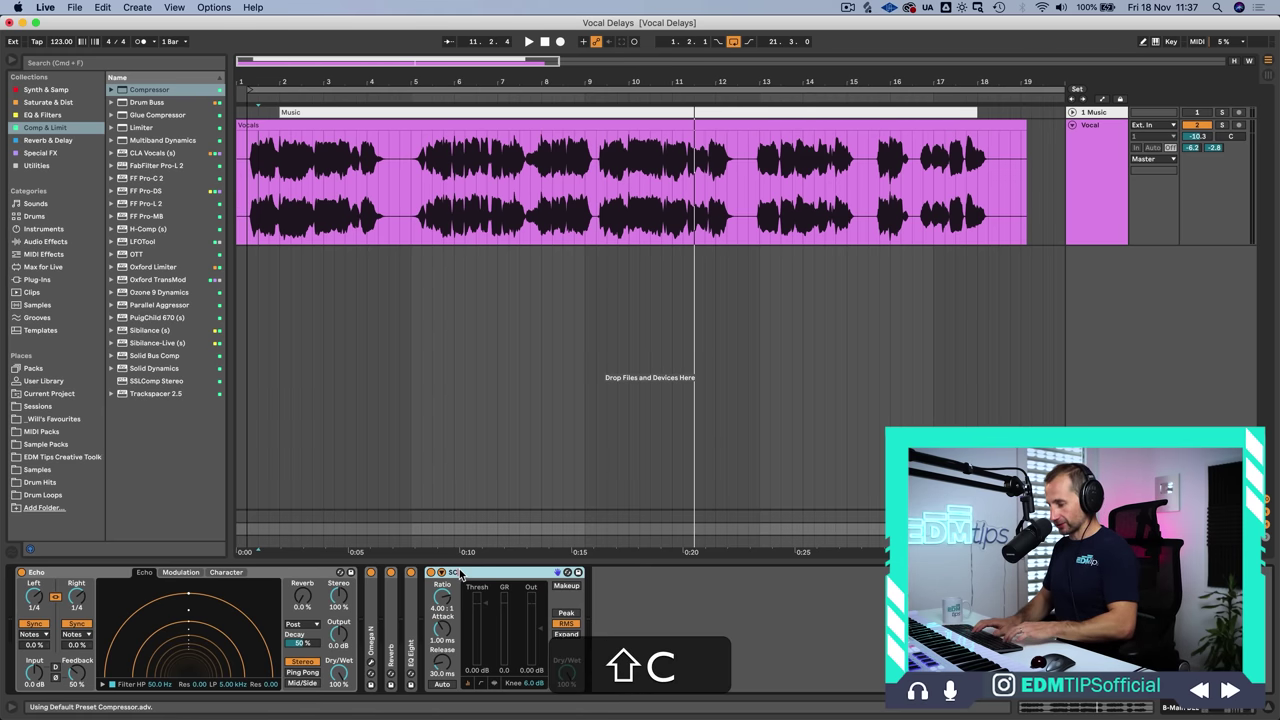
key(Return)
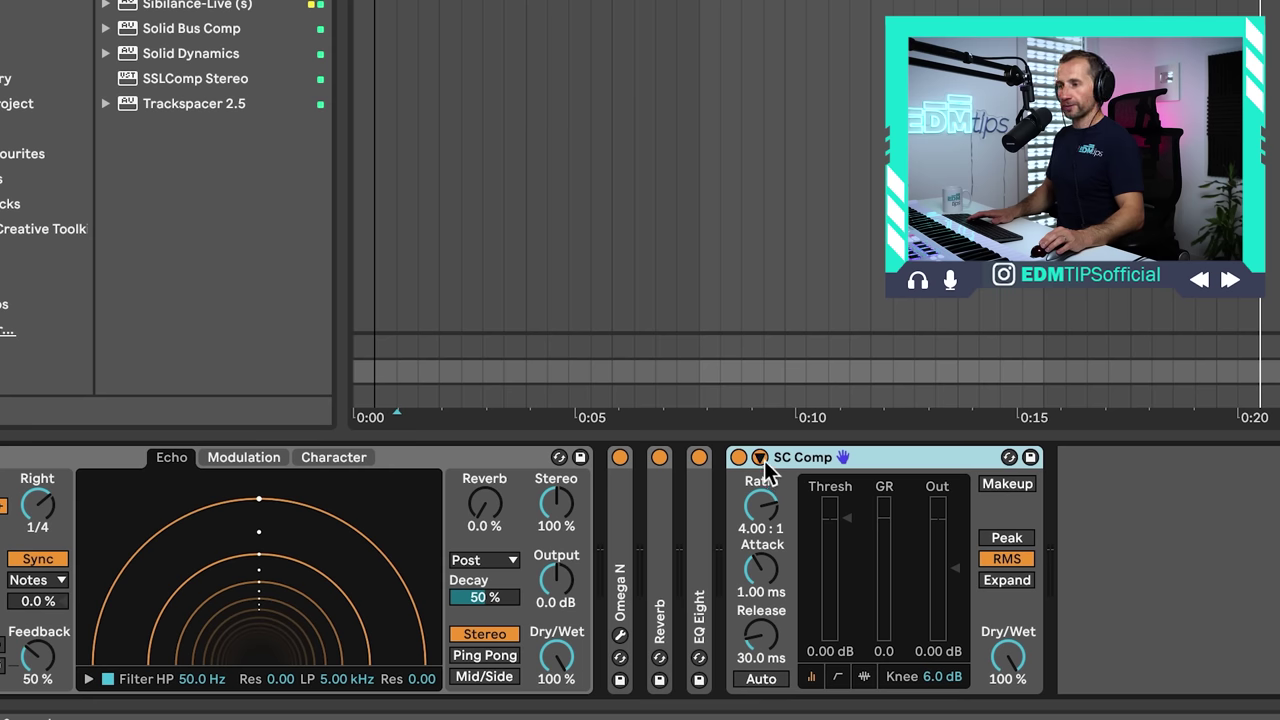
Enable the SC Comp's sidechain and choose the Vocal track as its audio source.
click(441, 572)
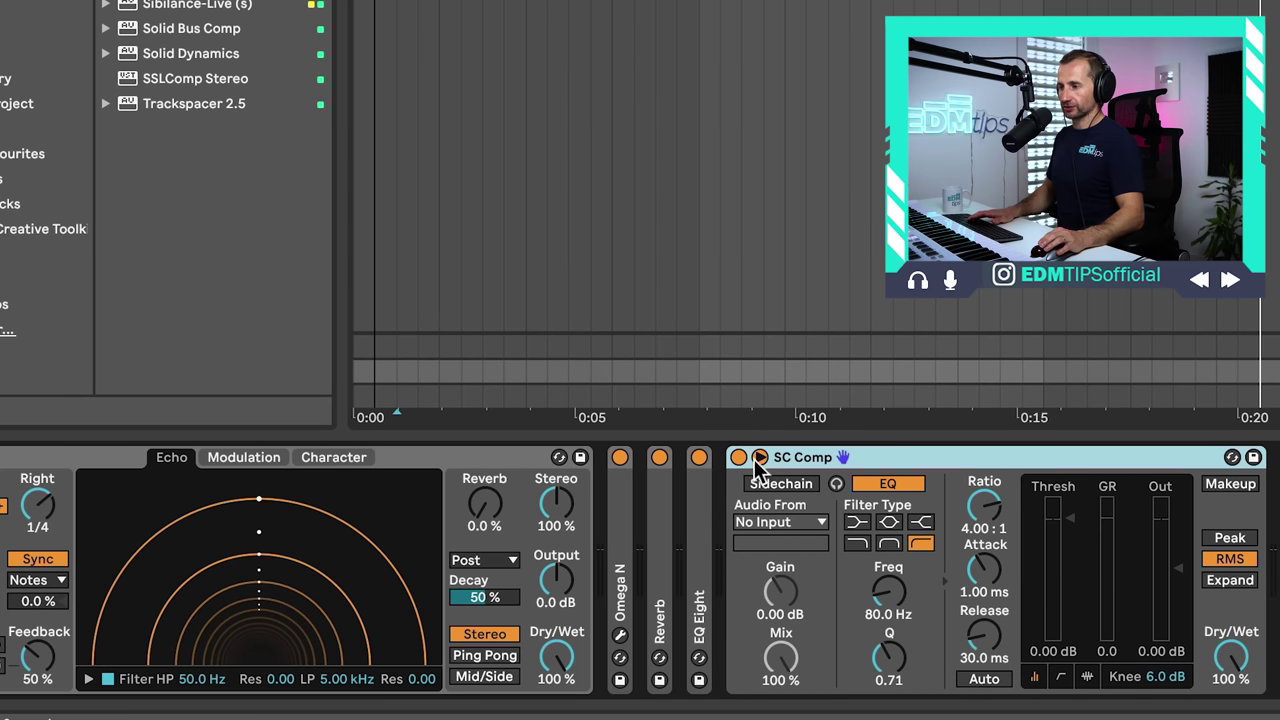
click(783, 485)
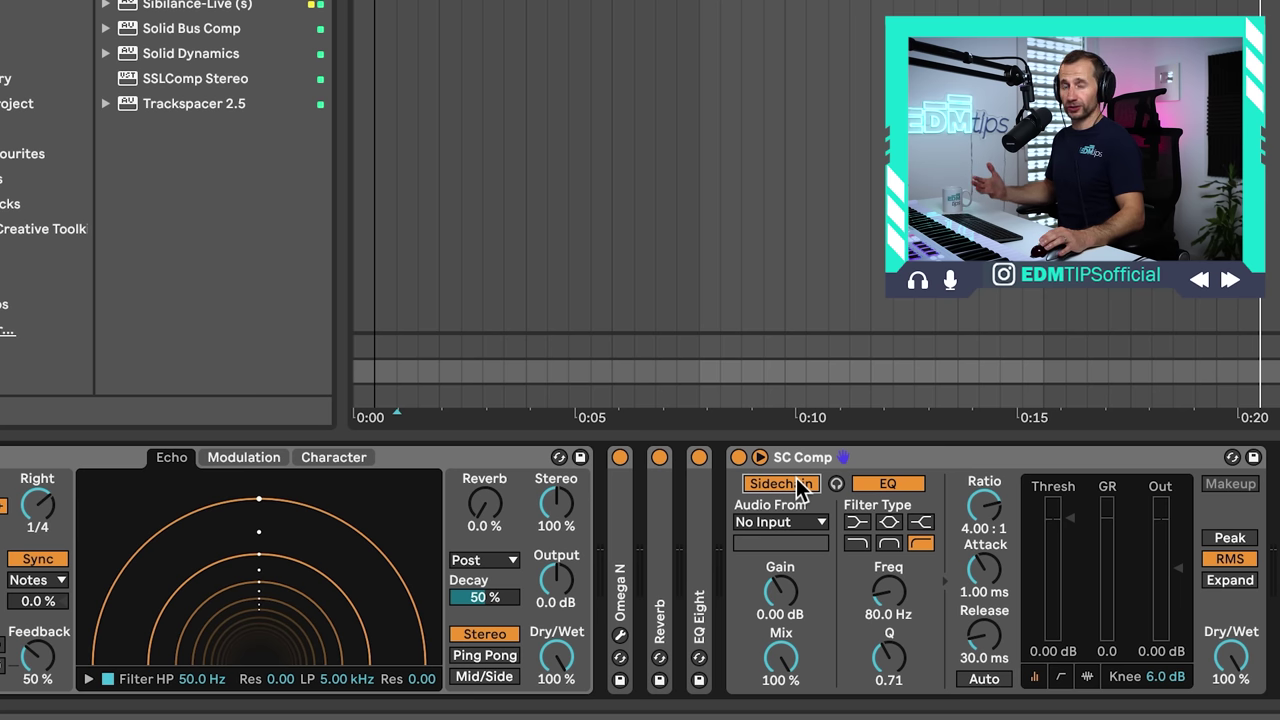
click(800, 530)
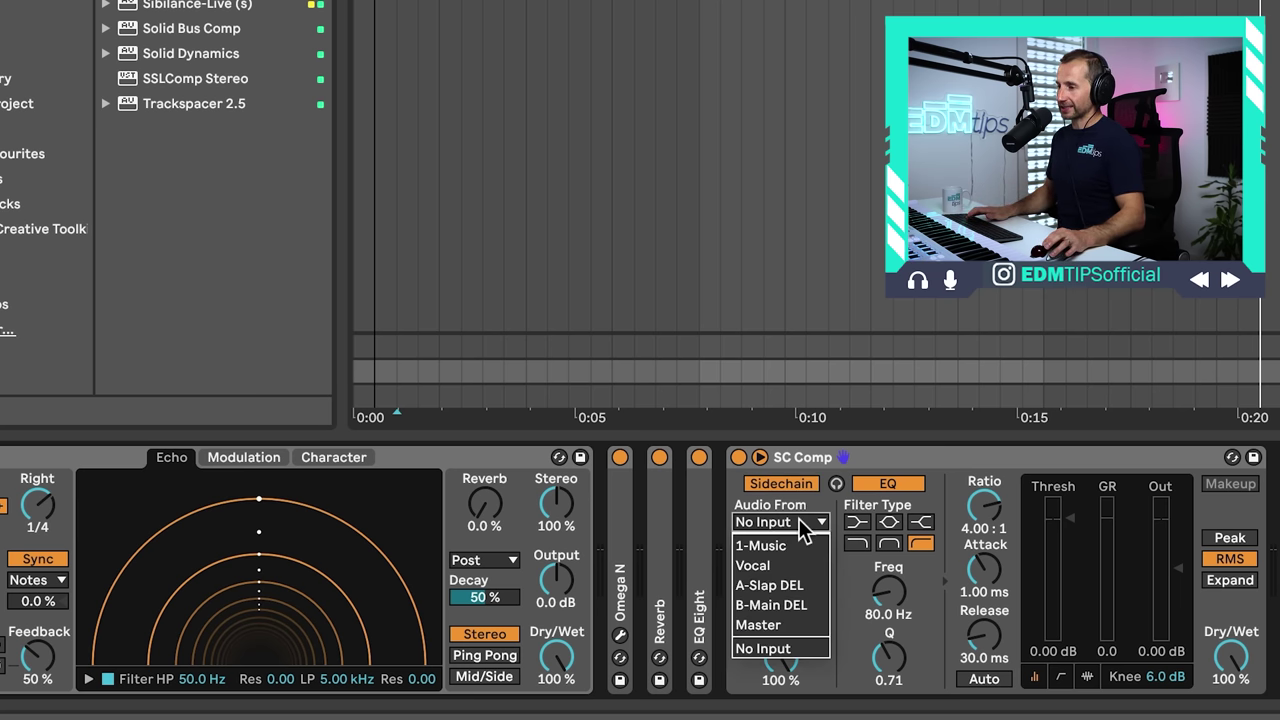
click(790, 566)
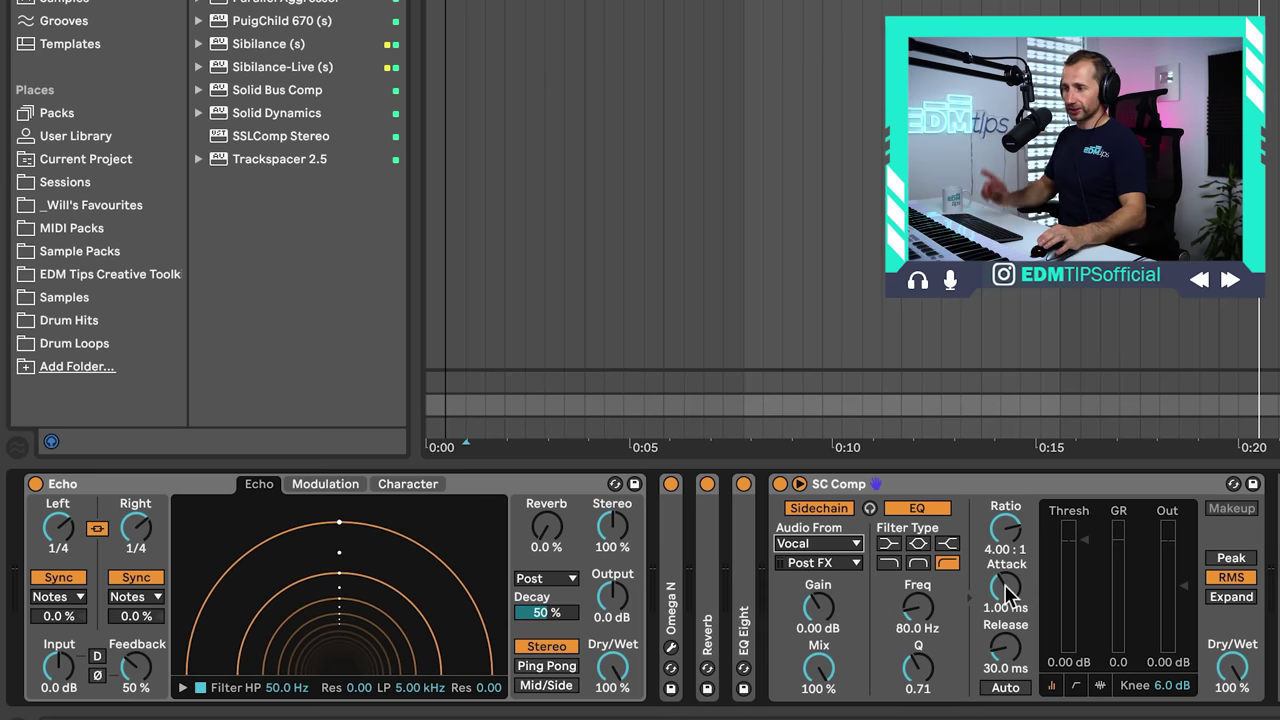
Set the SC Comp's attack to 0.01 ms, release to 1.00 ms and ratio to 2:1.
drag(1010, 594, 1010, 690)
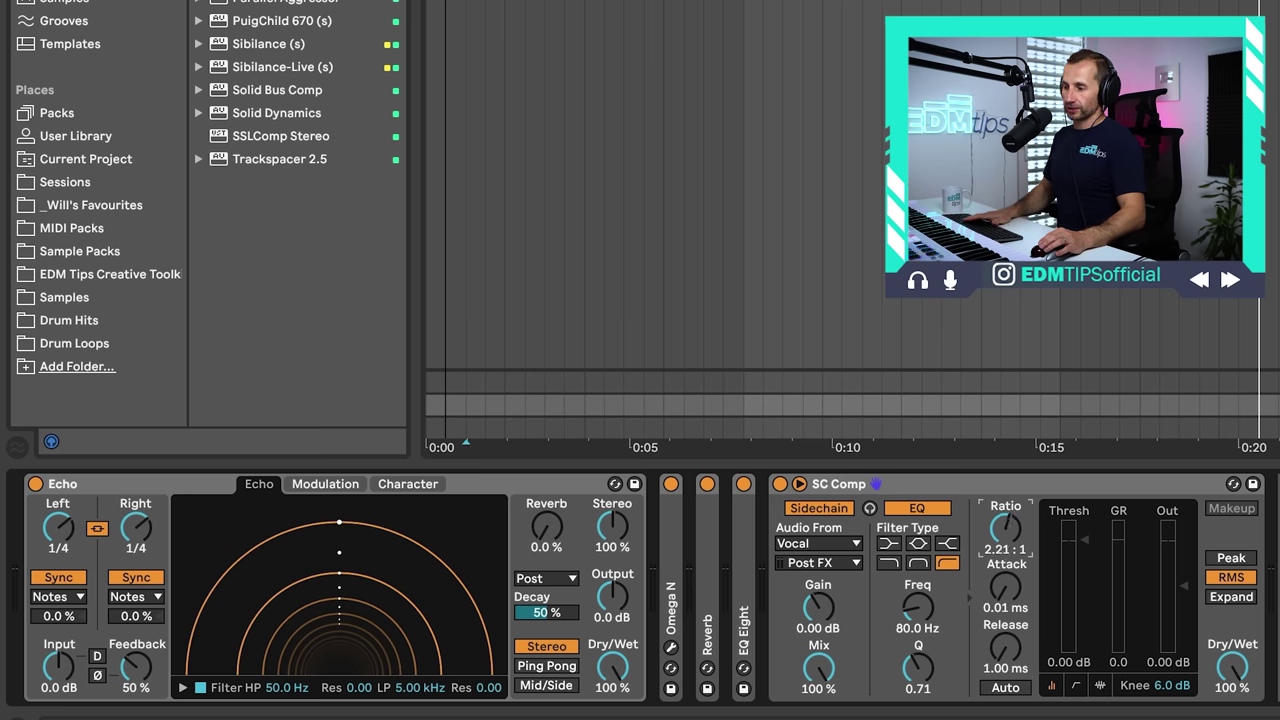
text(2)
key(Return)
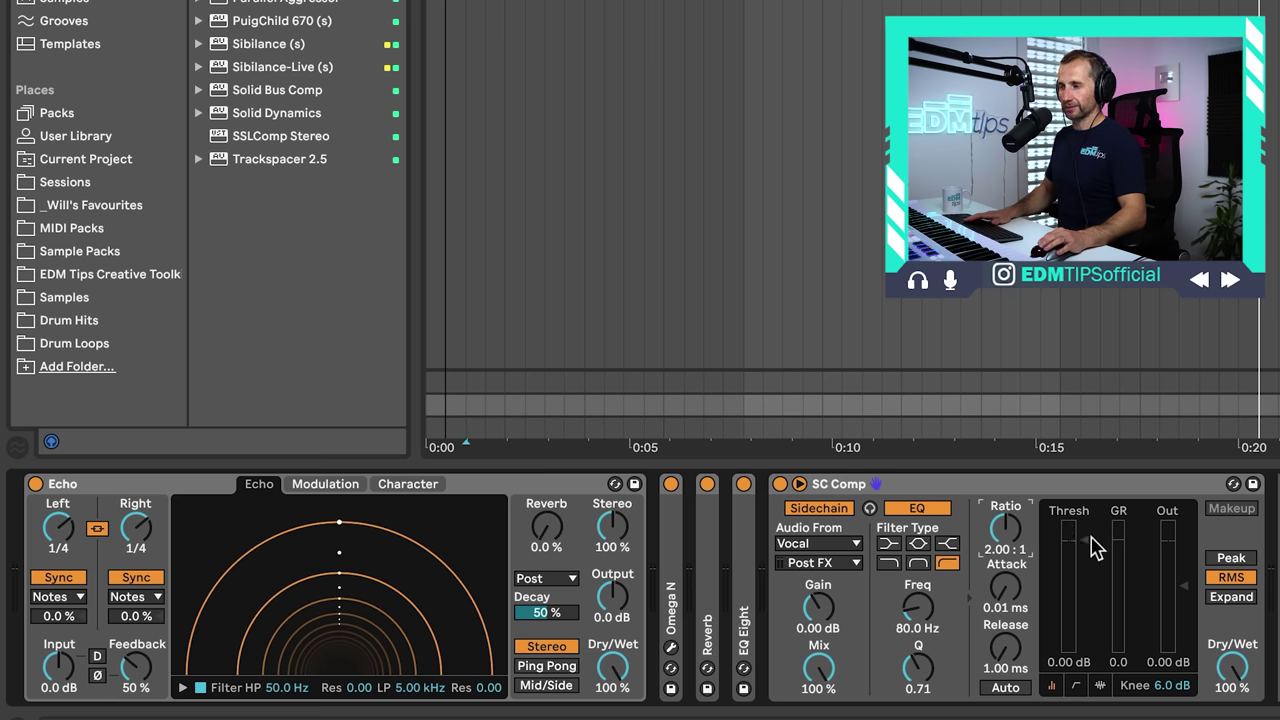
Lower the SC Comp's threshold to -24 dB while auditioning the ducking during playback.
key(space)
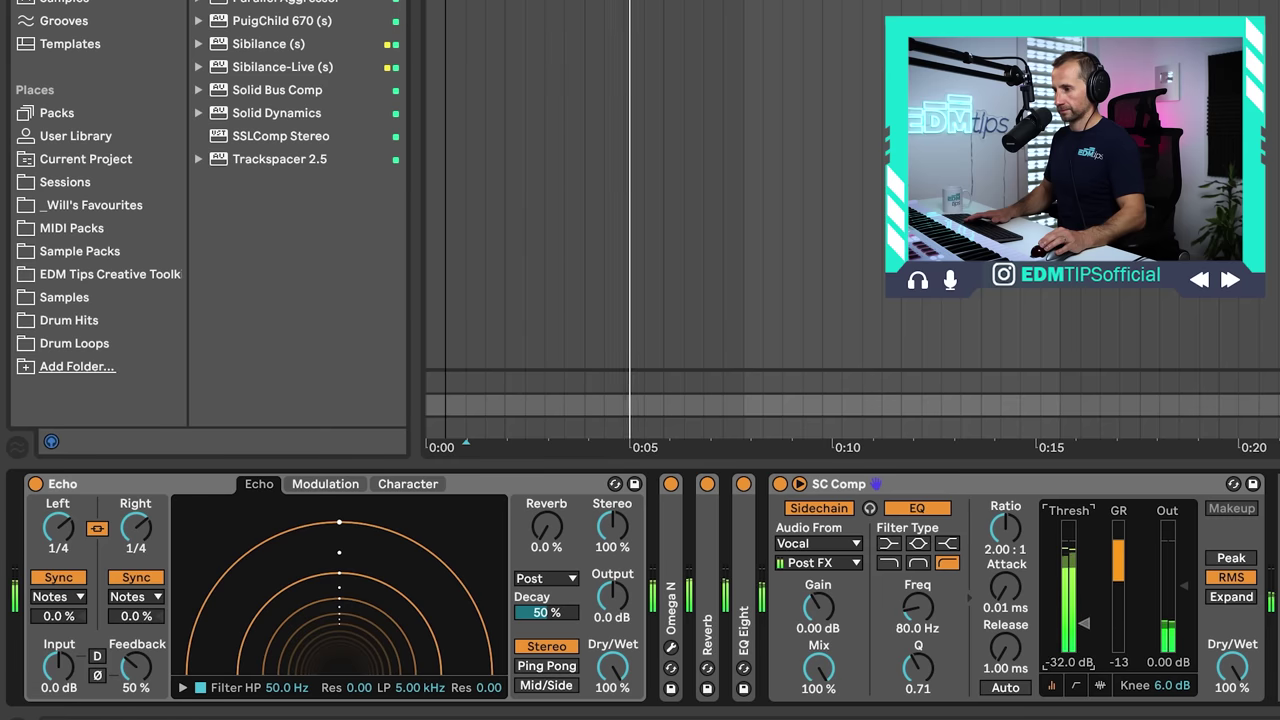
key(space)
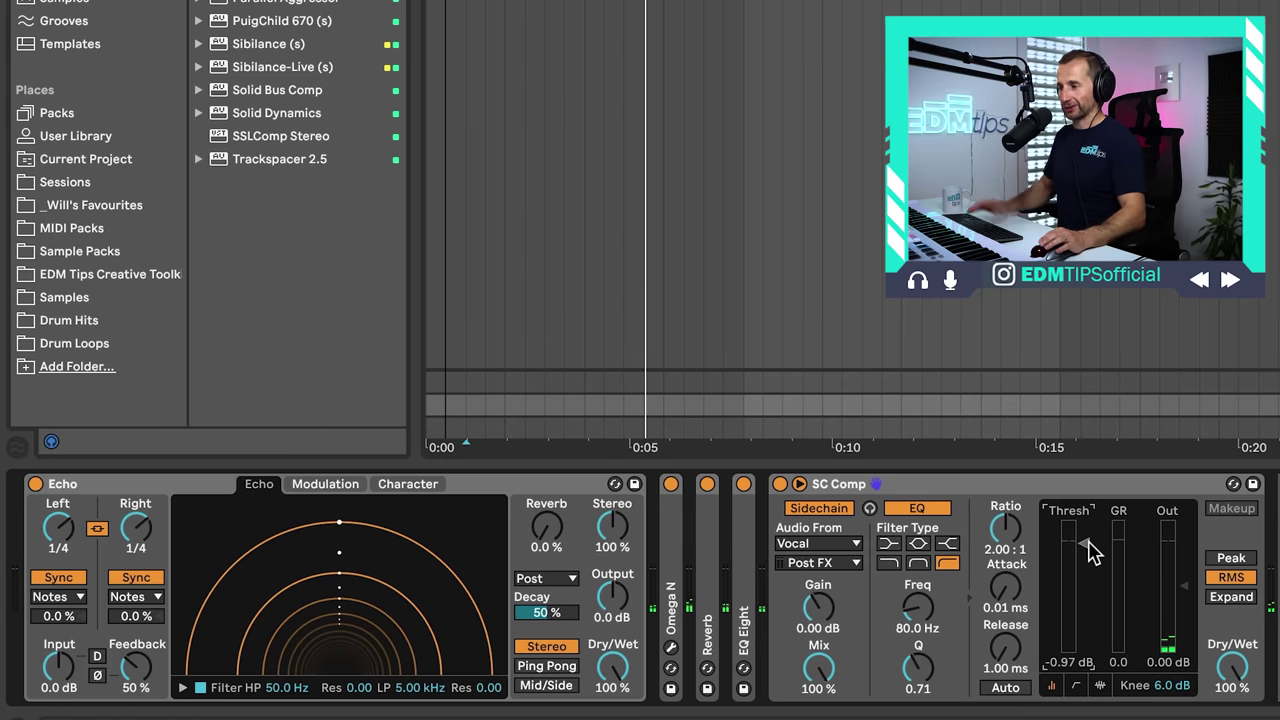
key(space)
drag(1090, 550, 1093, 660)
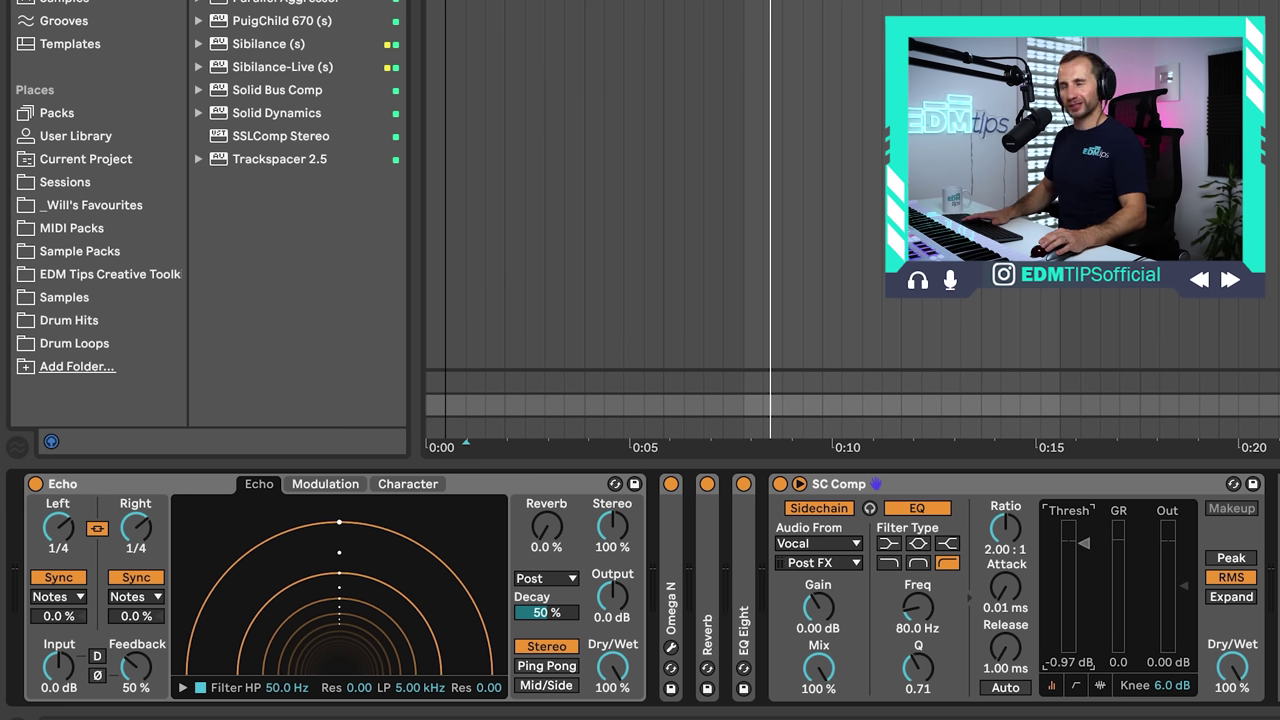
key(space)
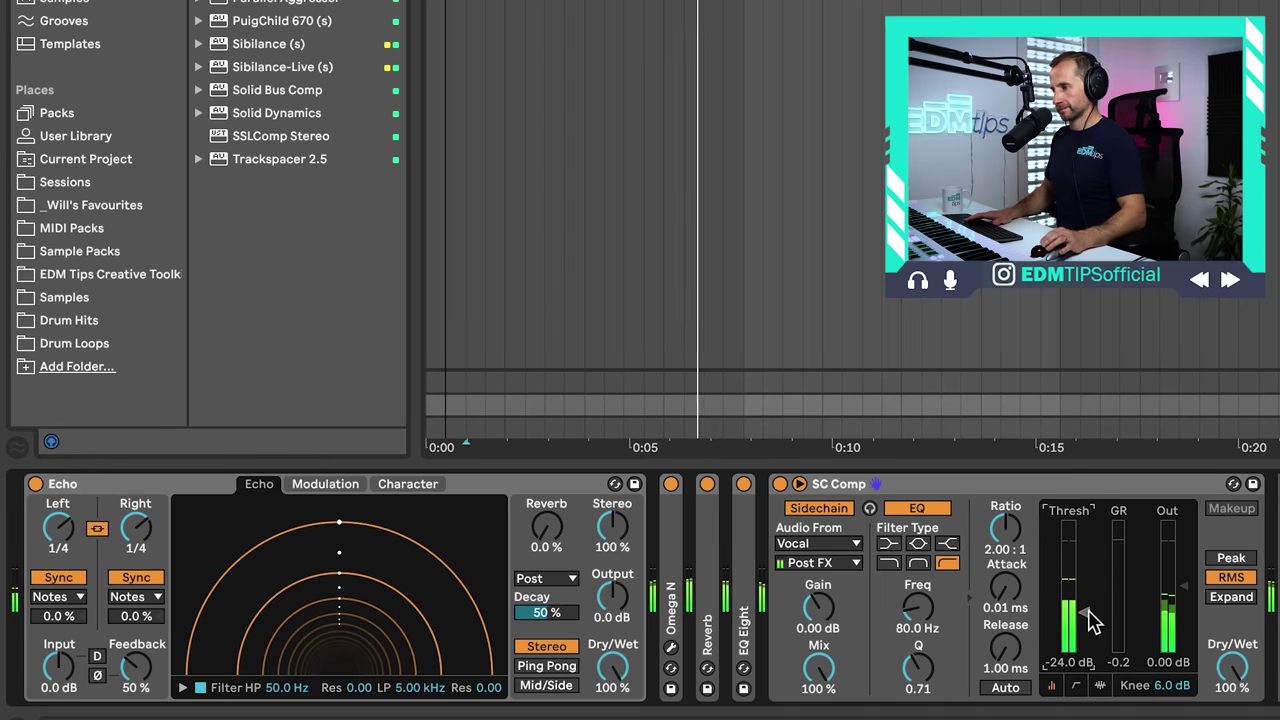
drag(1092, 620, 1092, 610)
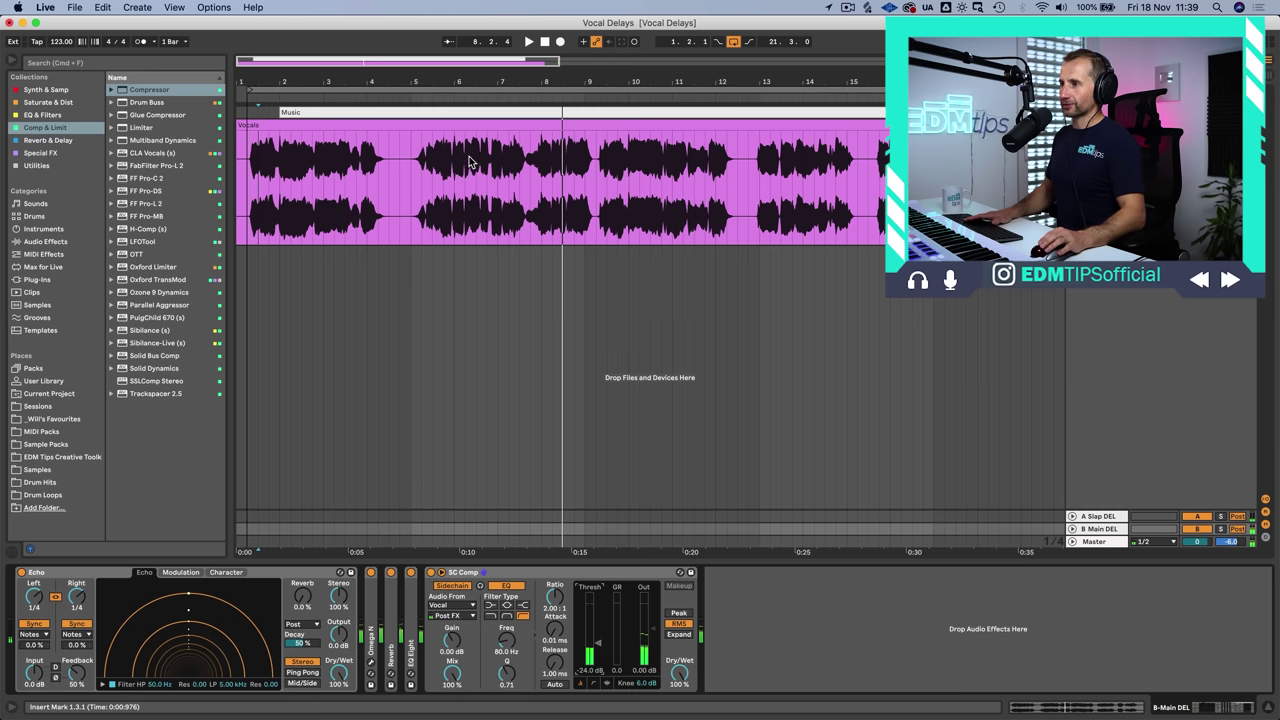
Play the vocal from around bar 6 and compare the B Main DEL return with SC Comp bypassed and active.
click(467, 176)
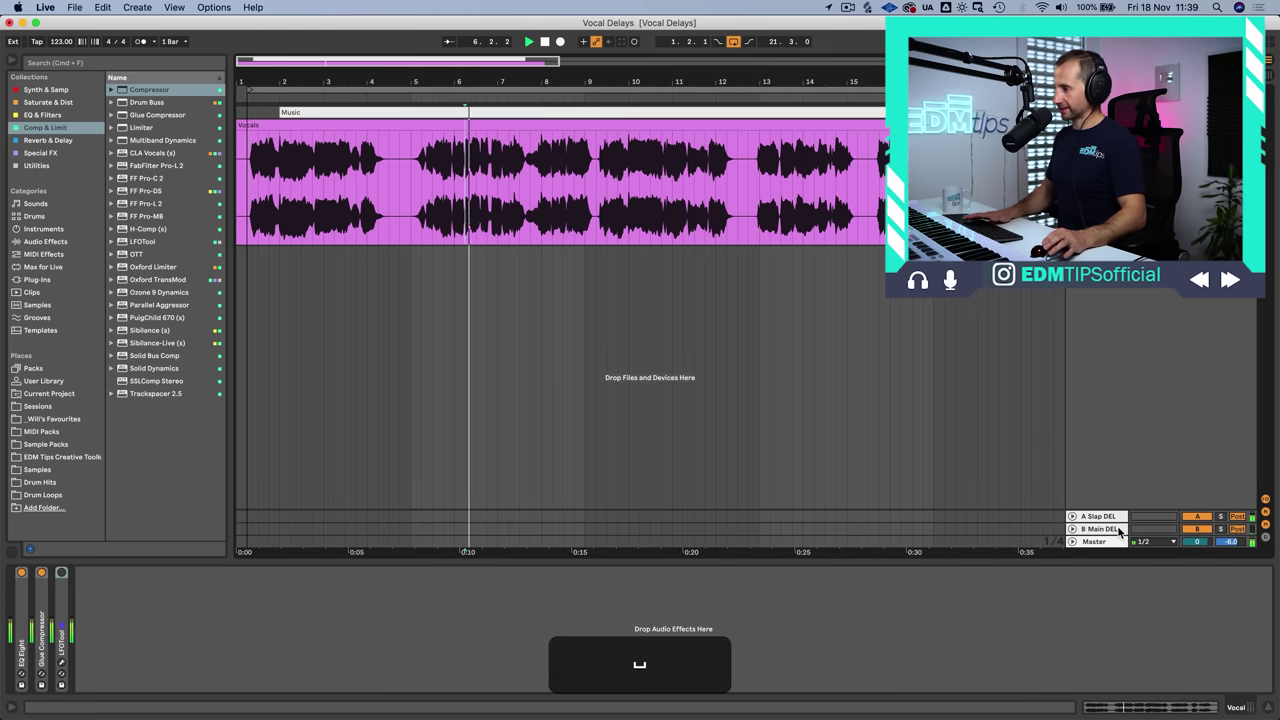
click(1100, 529)
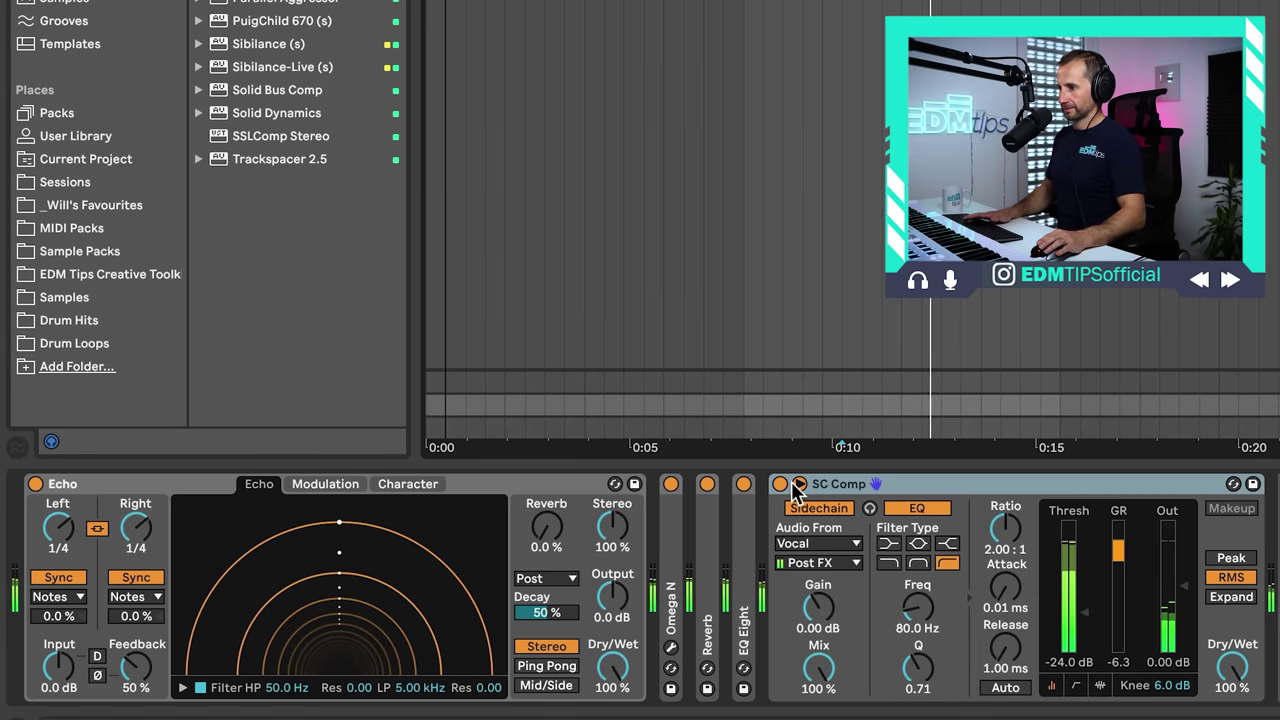
click(780, 485)
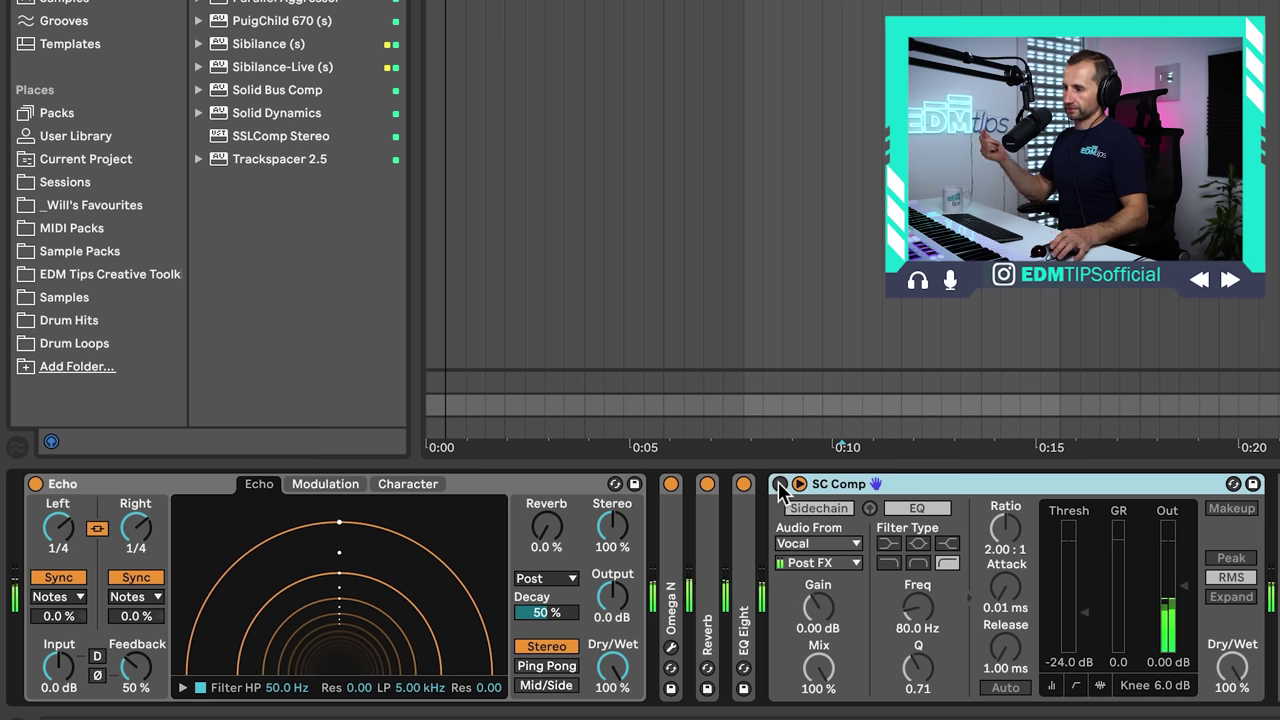
click(780, 484)
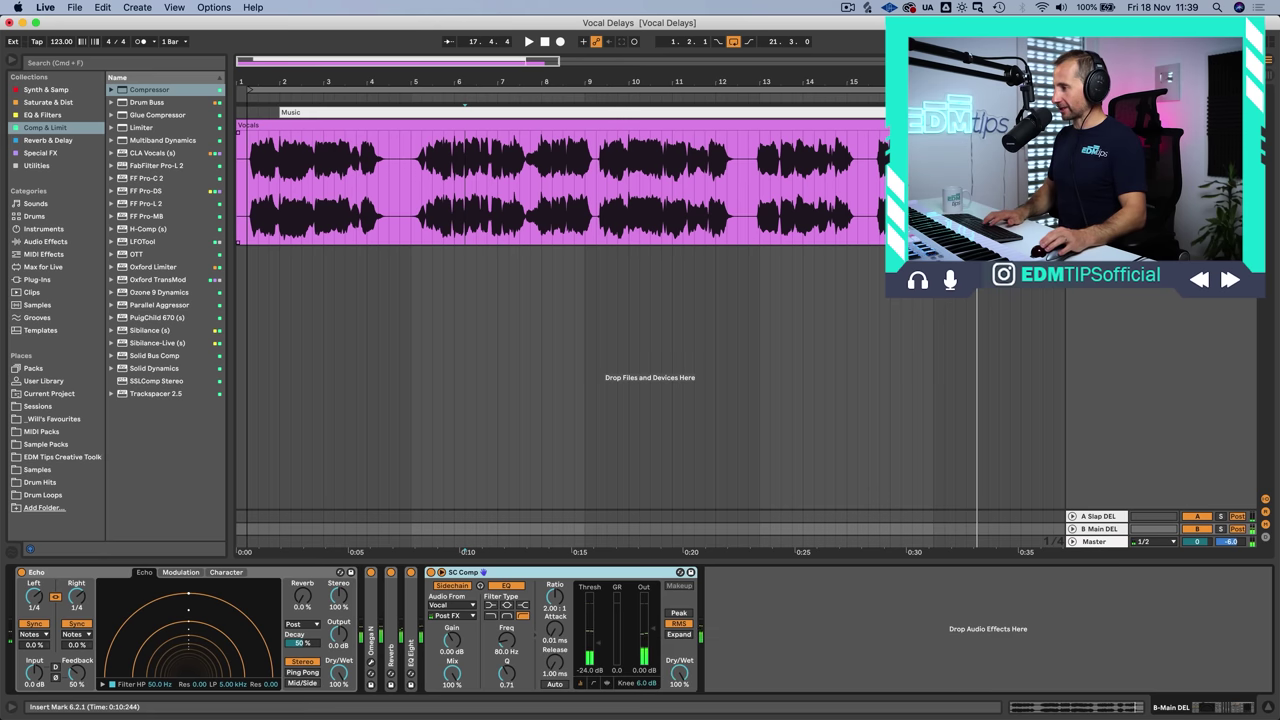
Switch the Echo on B Main DEL to Ping Pong mode and audition the return briefly in solo.
key(alt)
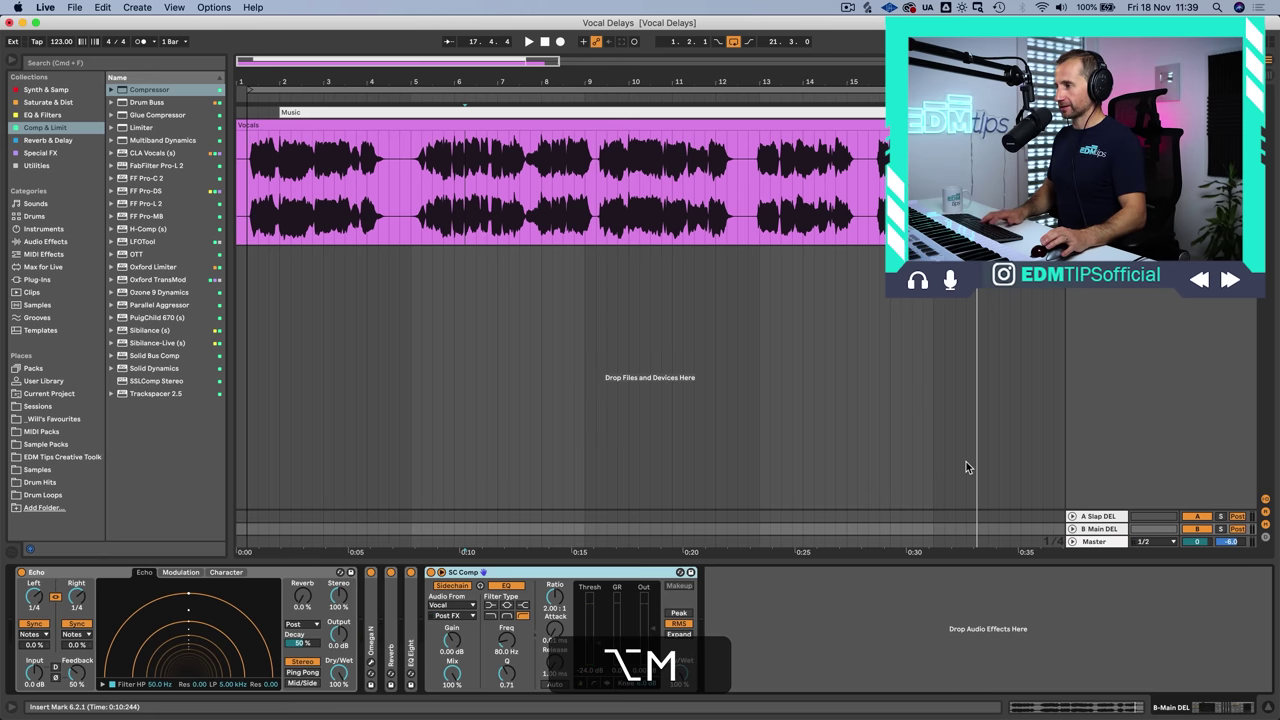
click(38, 574)
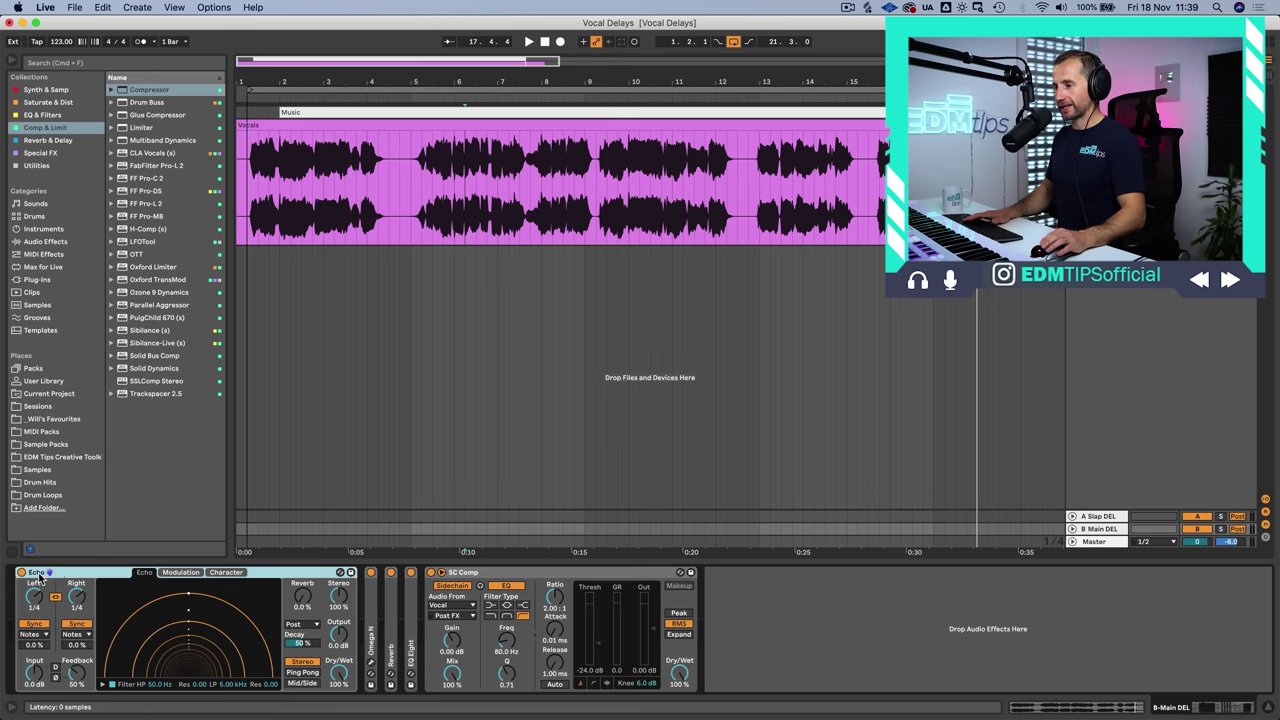
click(303, 673)
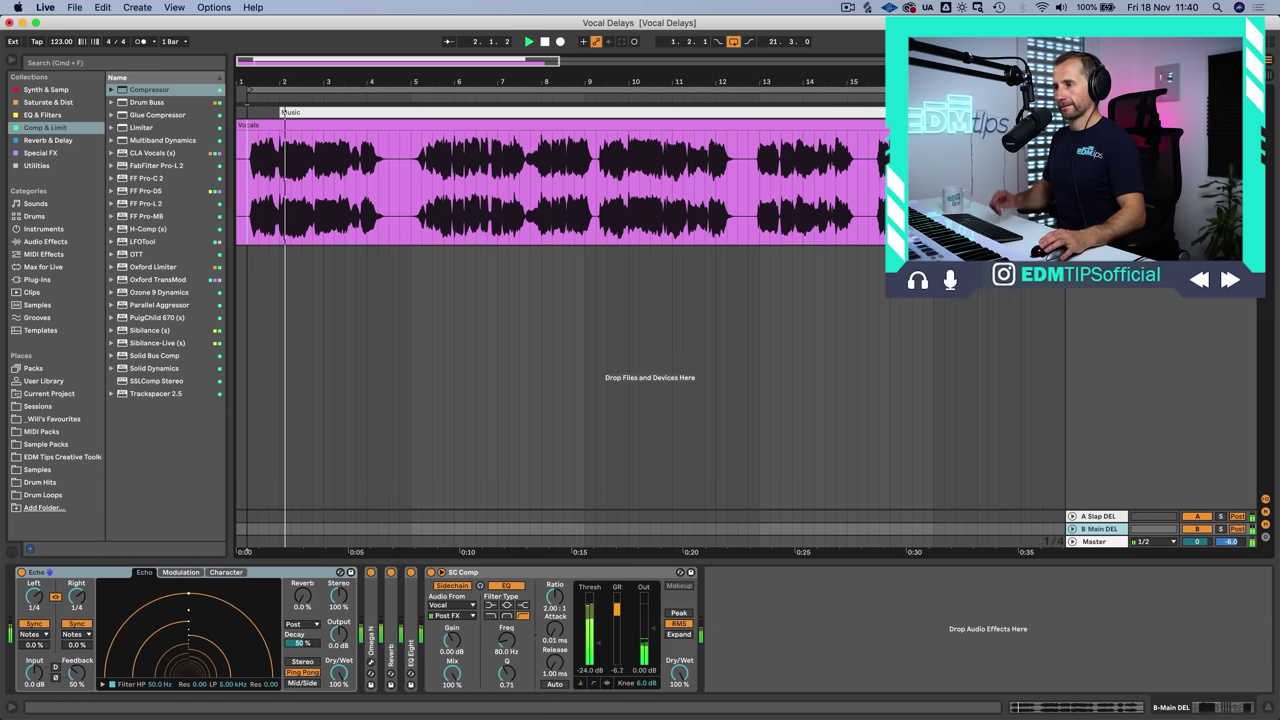
click(1222, 537)
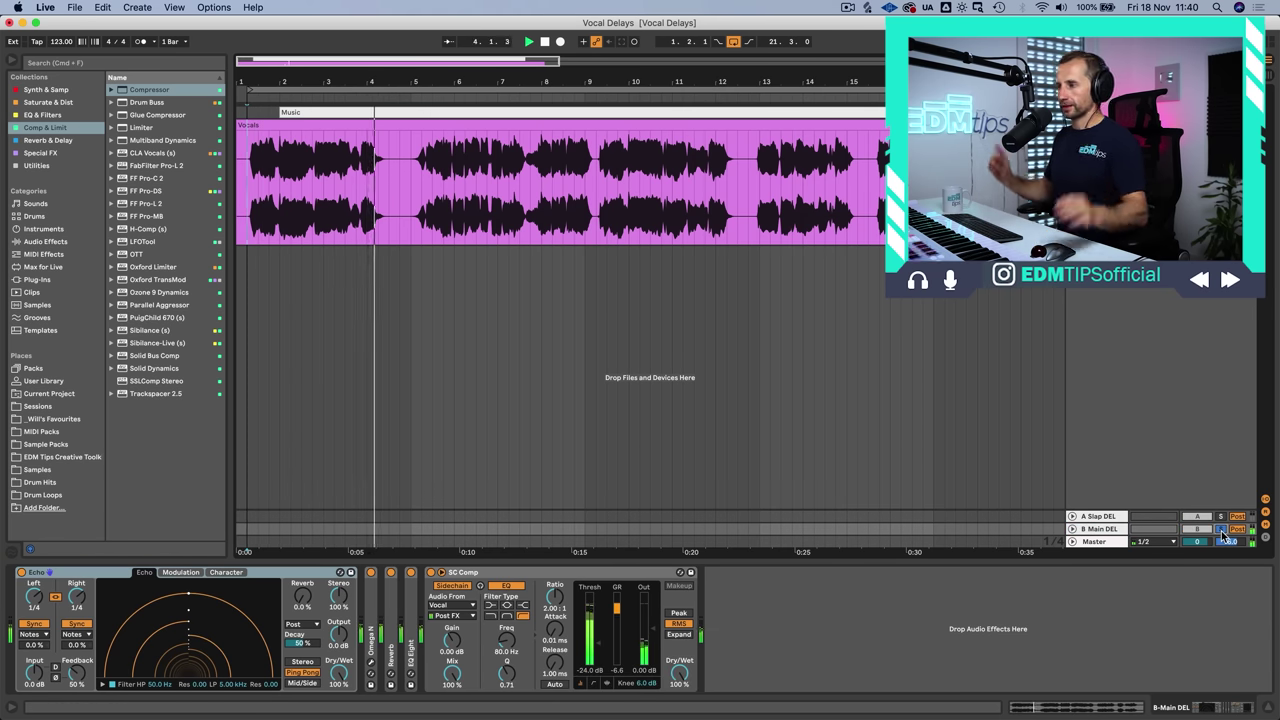
click(1222, 537)
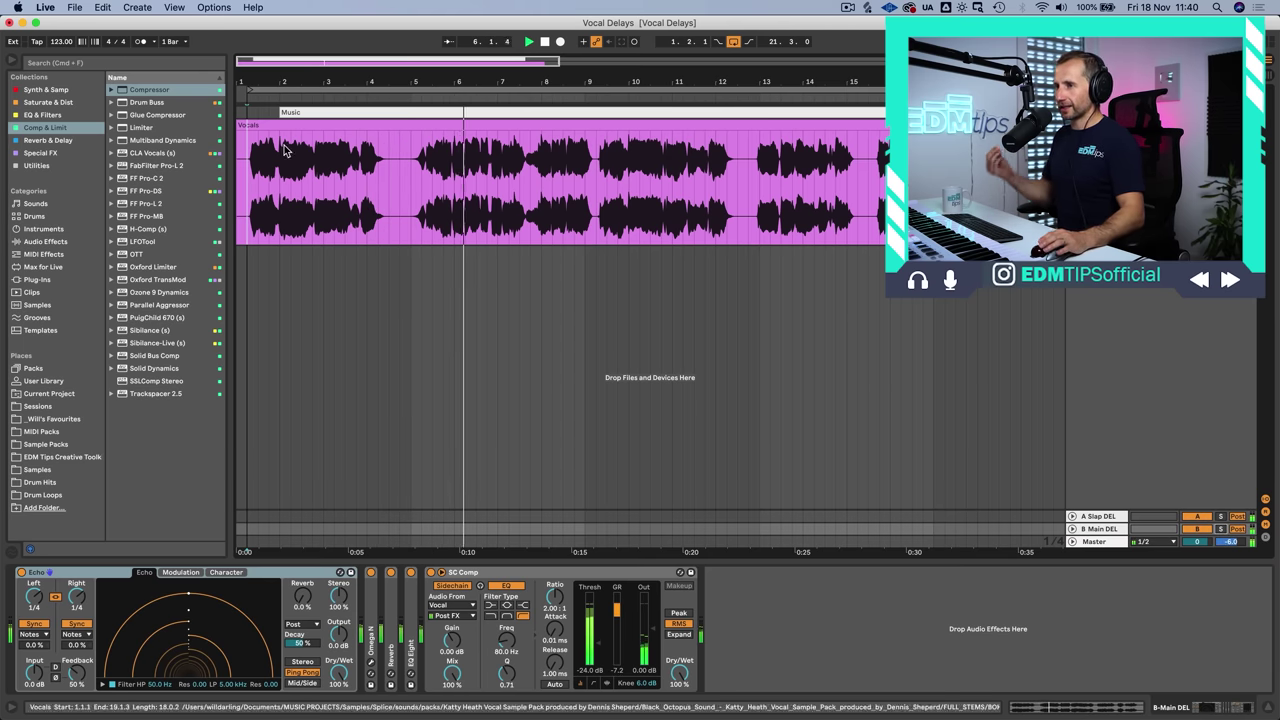
Insert a Utility directly after Echo on B Main DEL, set its width to 23% and collapse the device.
click(65, 165)
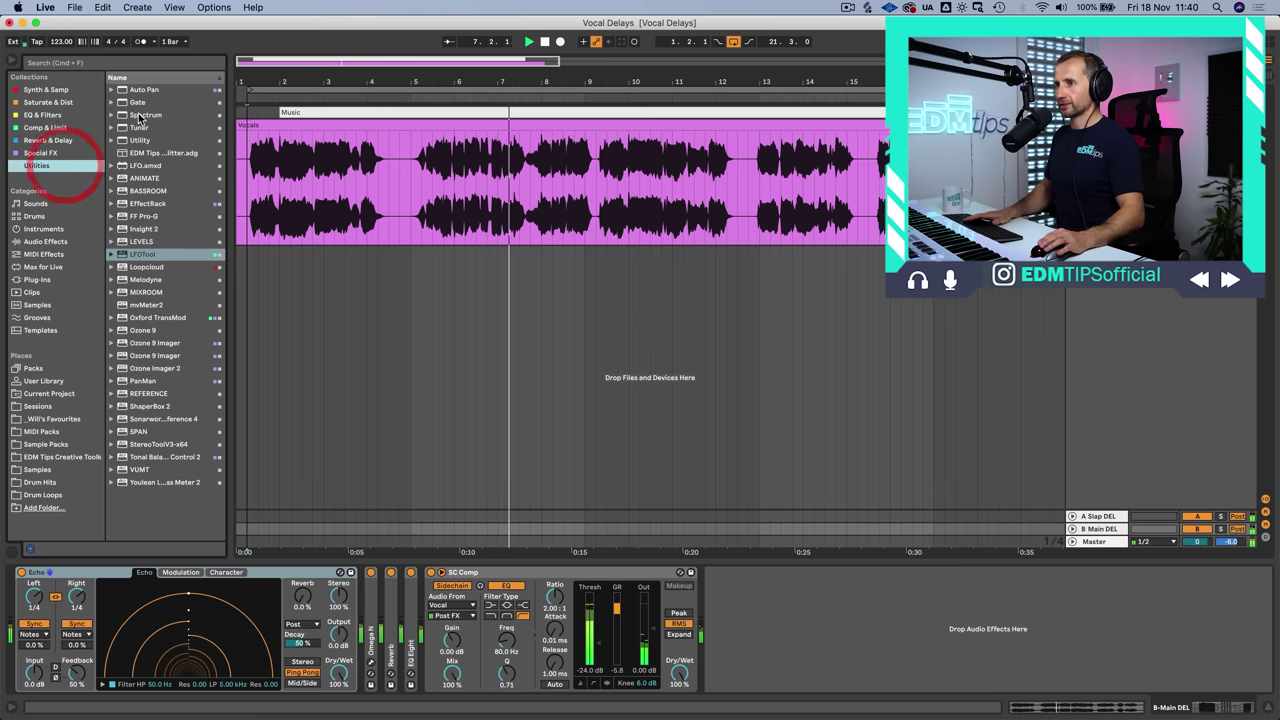
drag(140, 140, 358, 592)
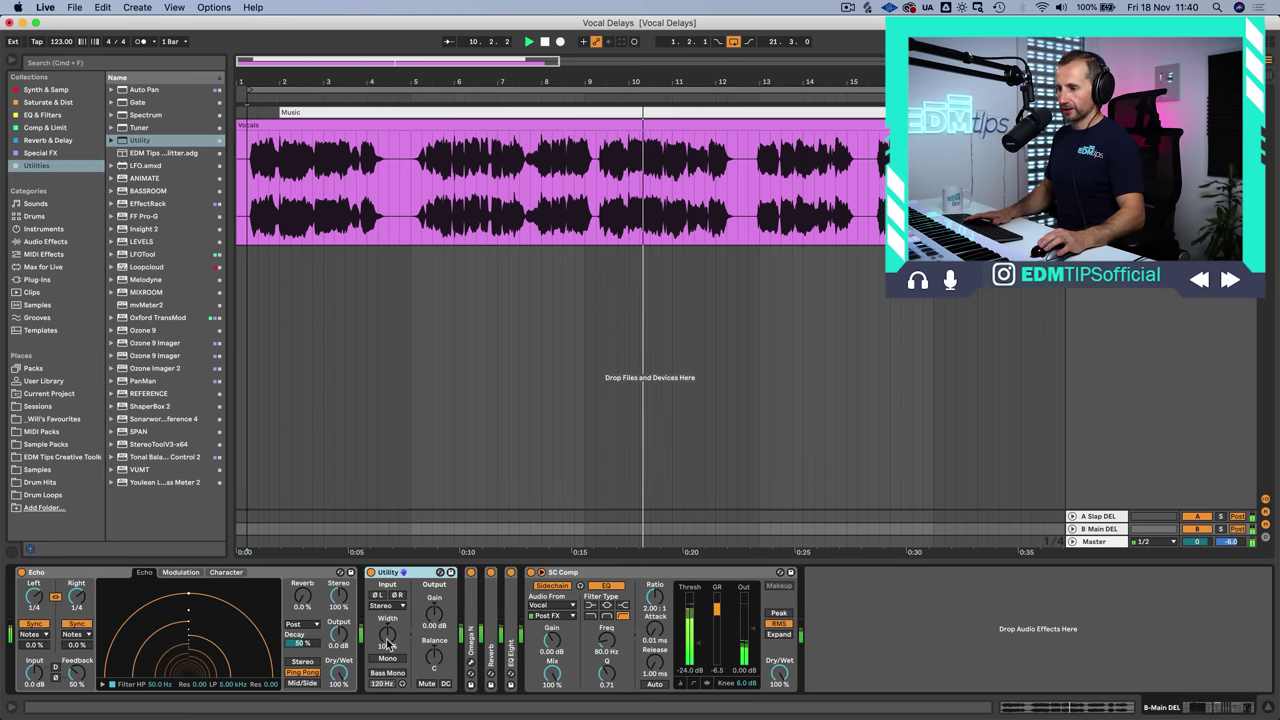
drag(387, 633, 387, 684)
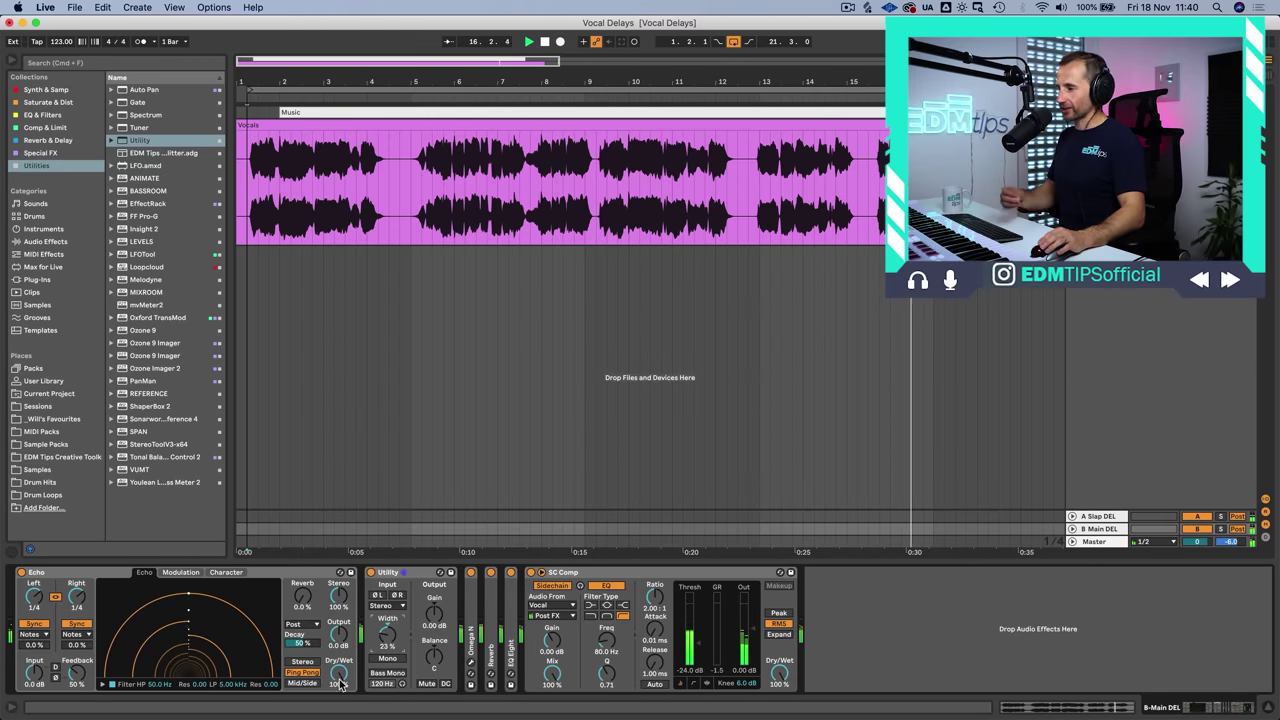
double_click(422, 576)
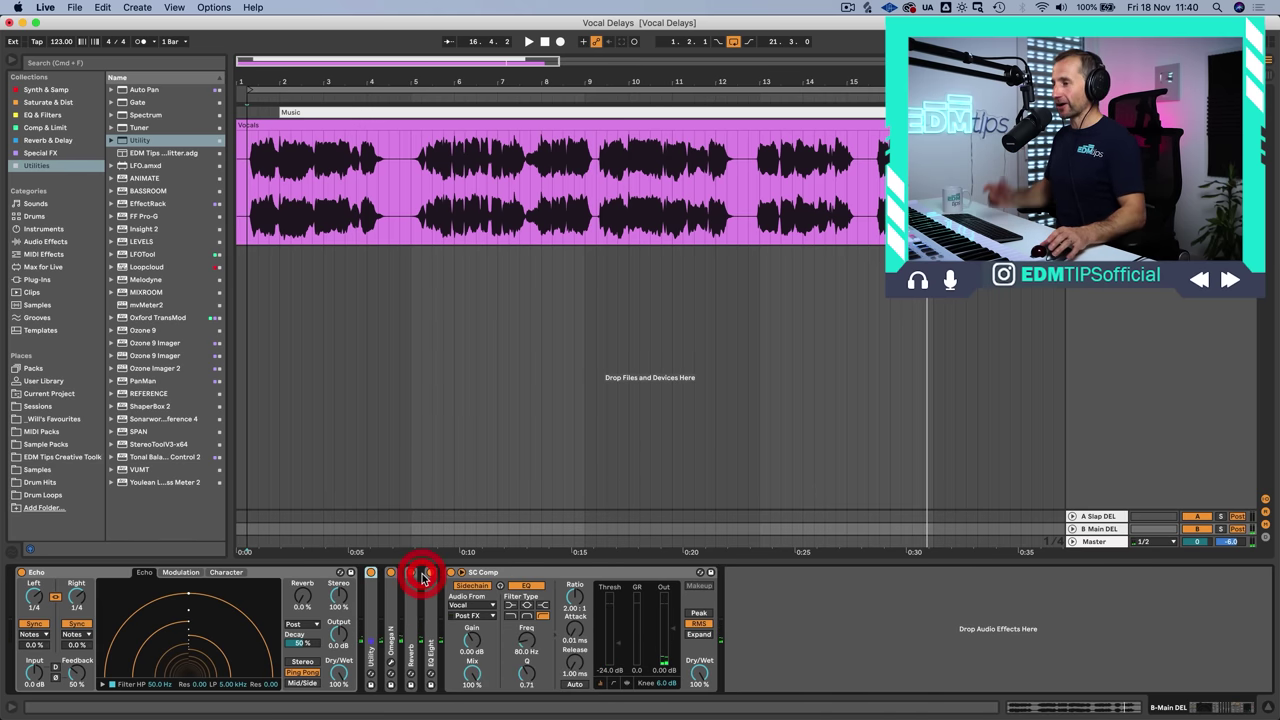
Create a third return track and rename it "Inci DEL".
click(1046, 443)
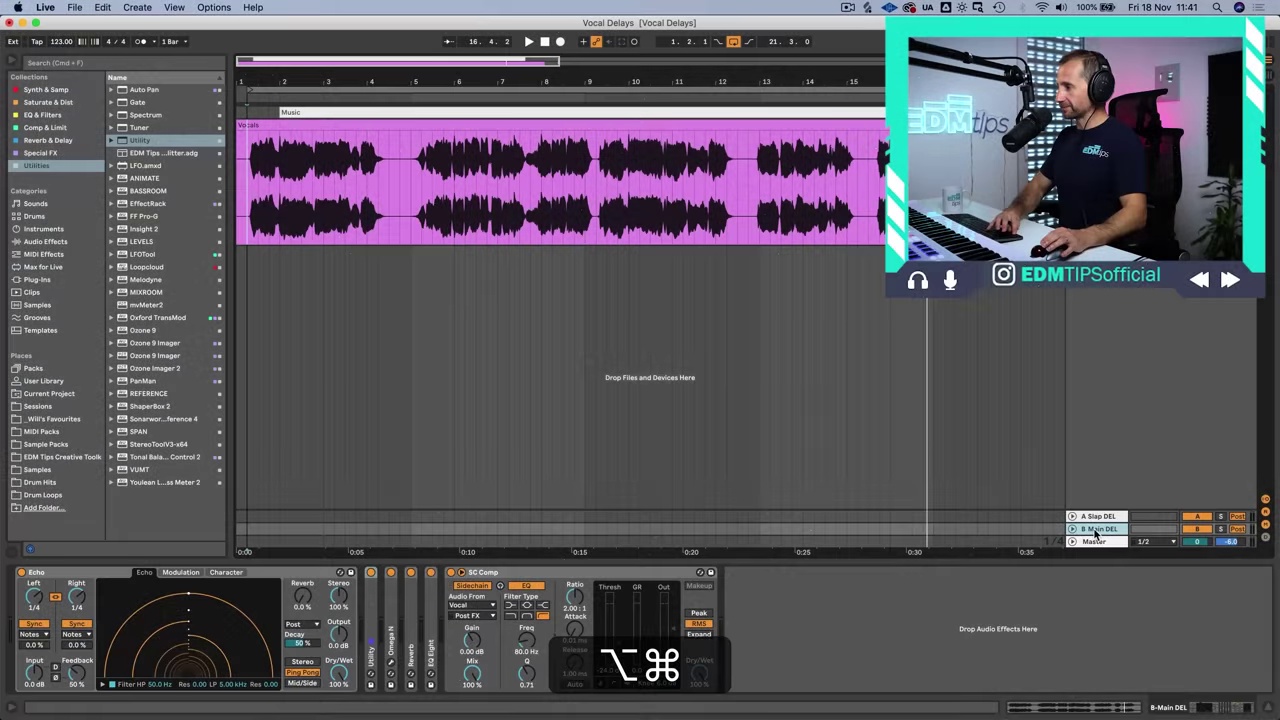
key(super+alt+t)
key(super+r)
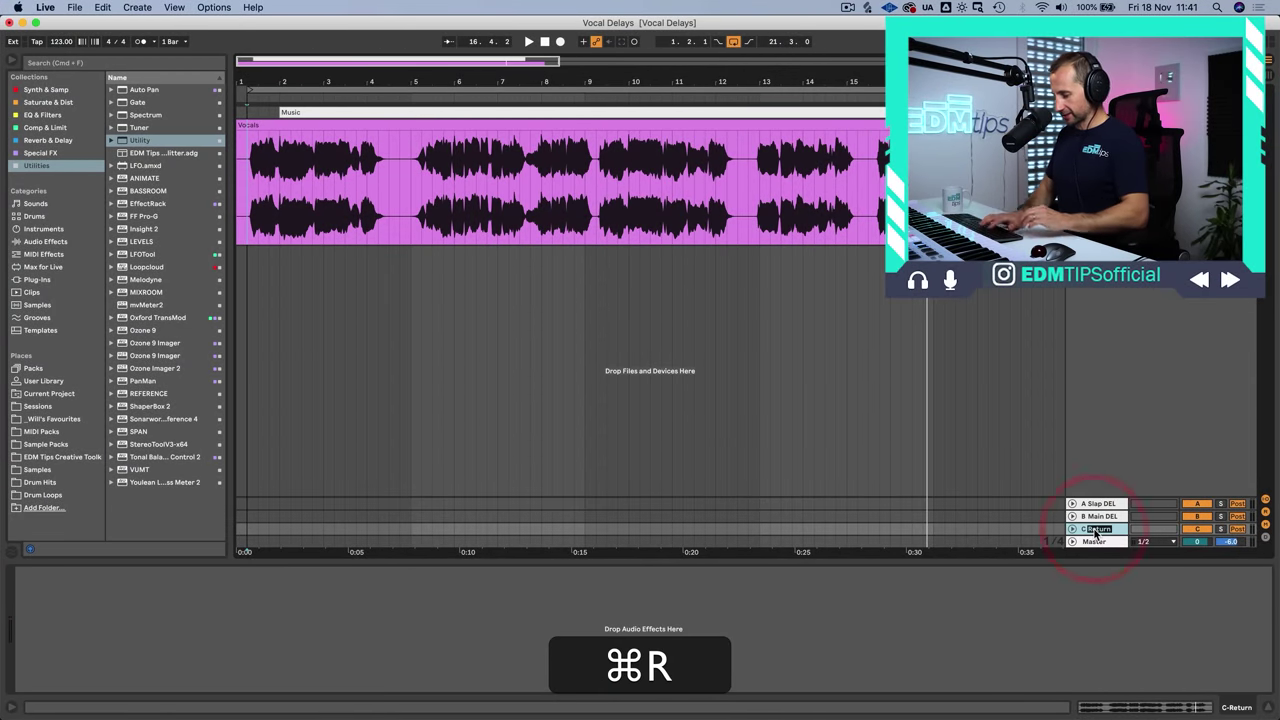
text(Incidenta)
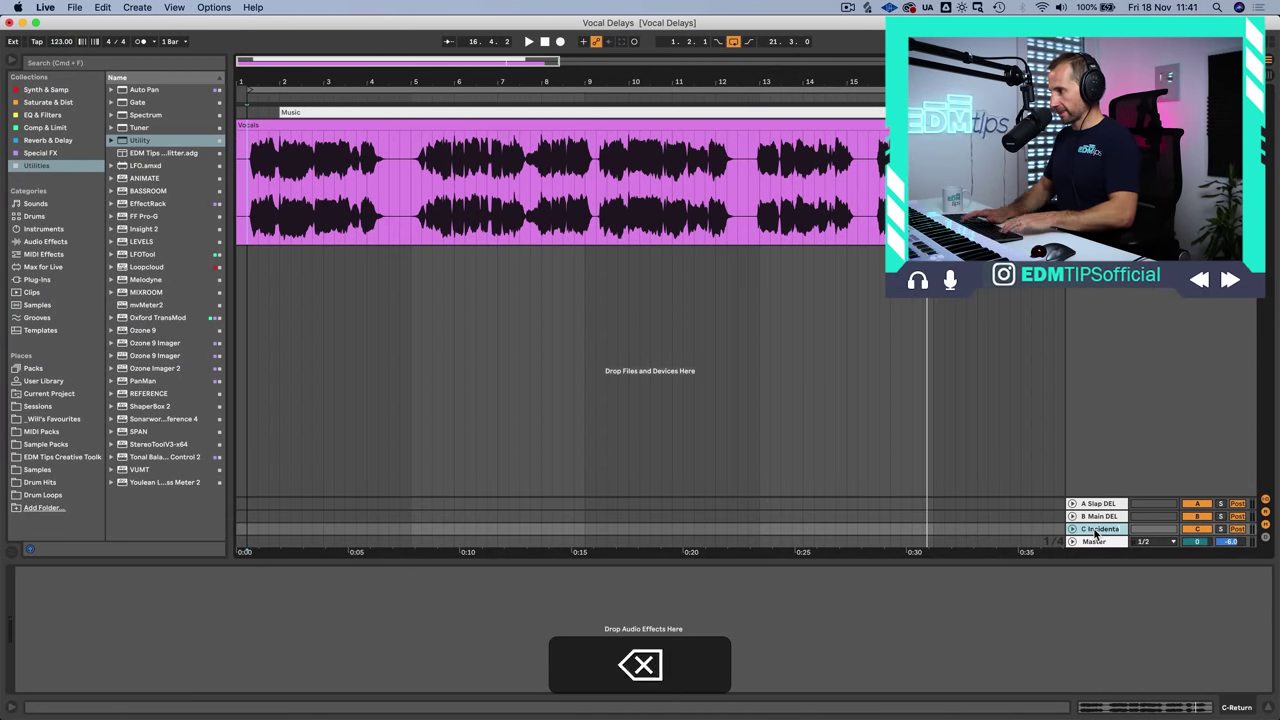
text(l DE)
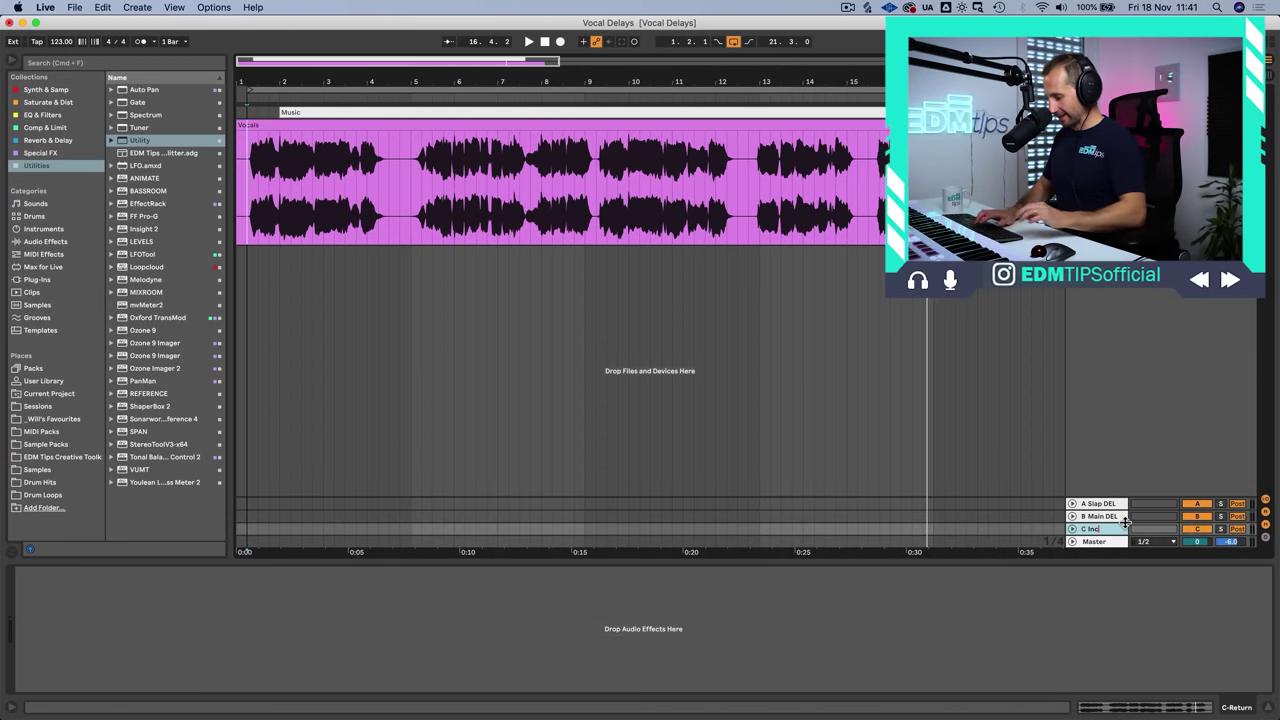
key(Return)
Copy the whole device chain, Echo through SC Comp, from B Main DEL to the C Inci DEL return.
click(1100, 516)
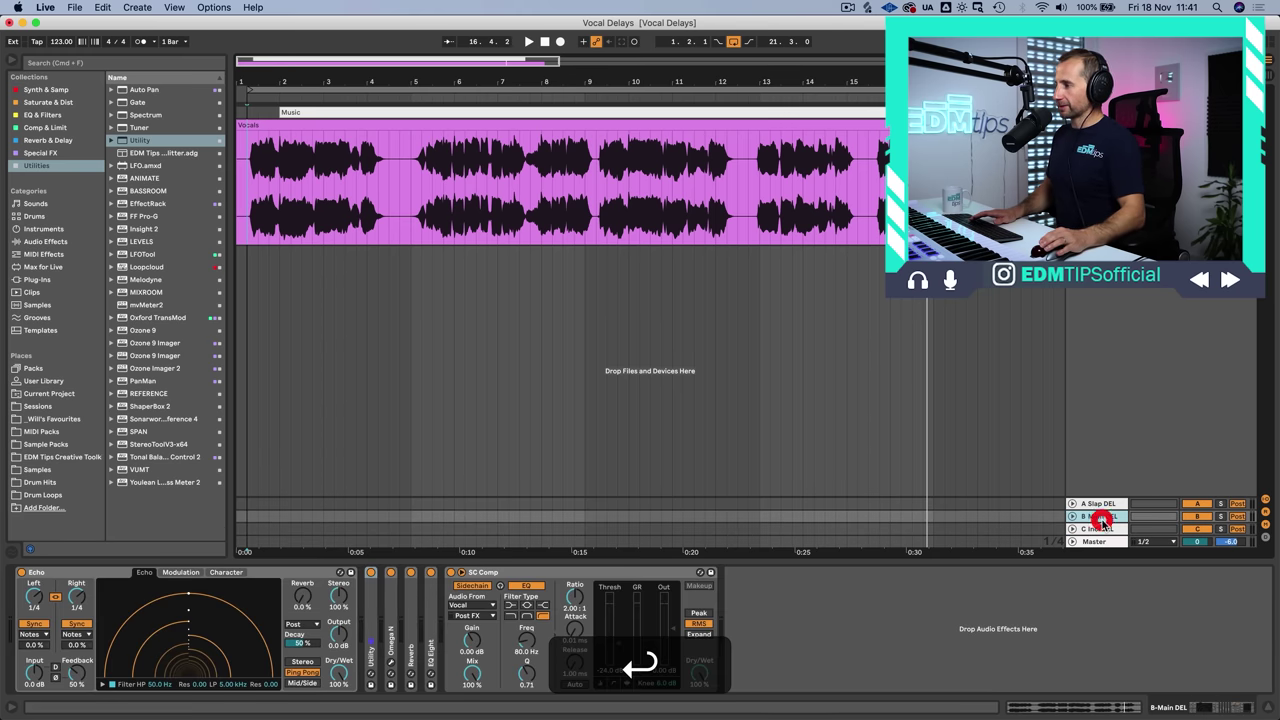
click(602, 569)
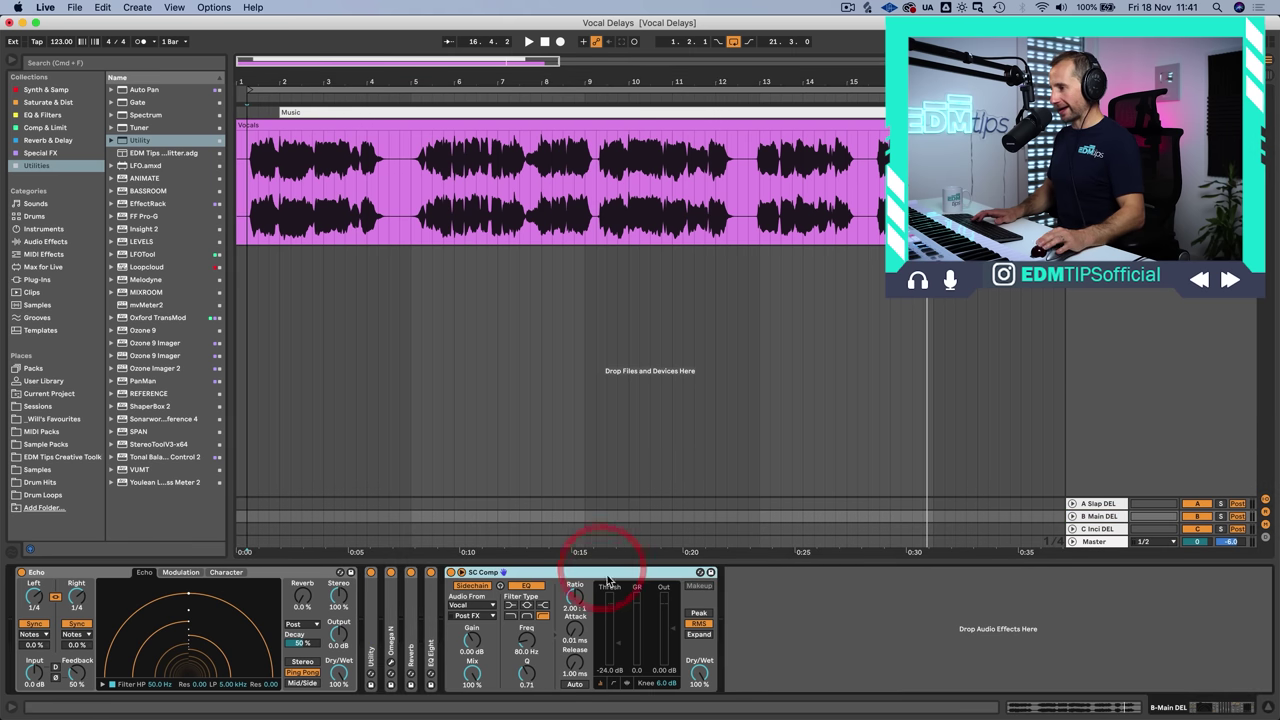
shift+click(97, 572)
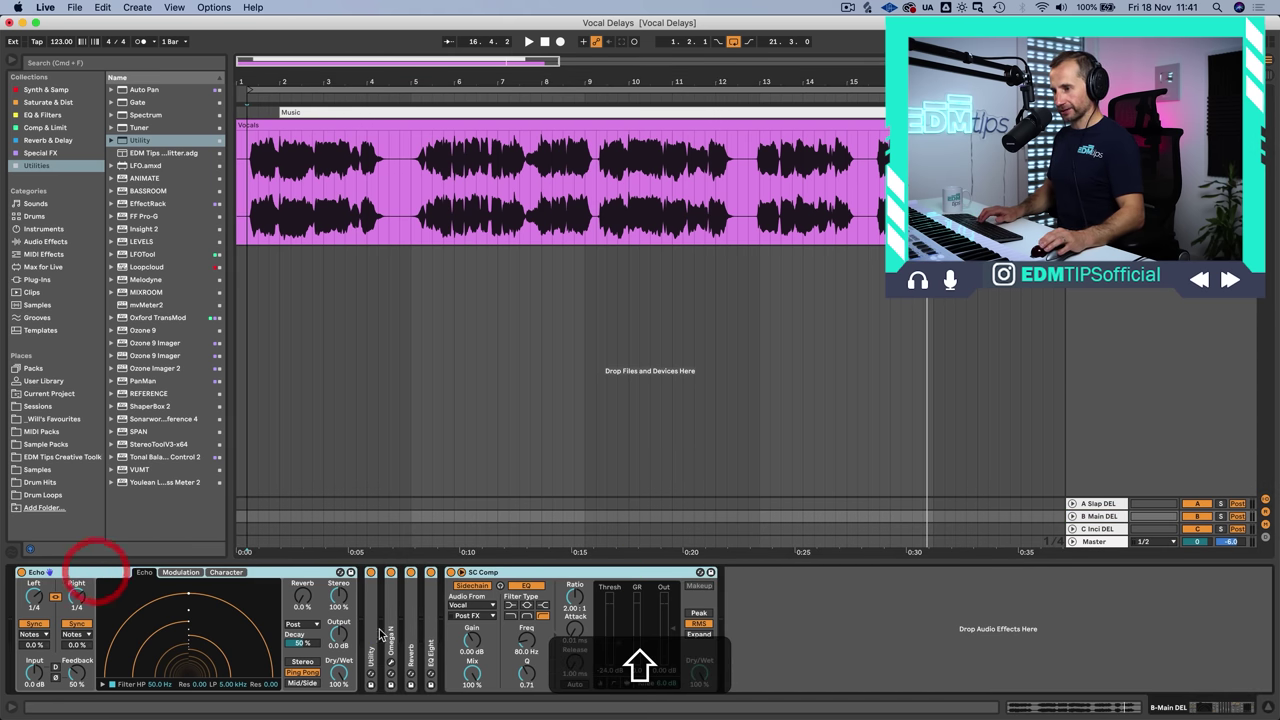
key(super+c)
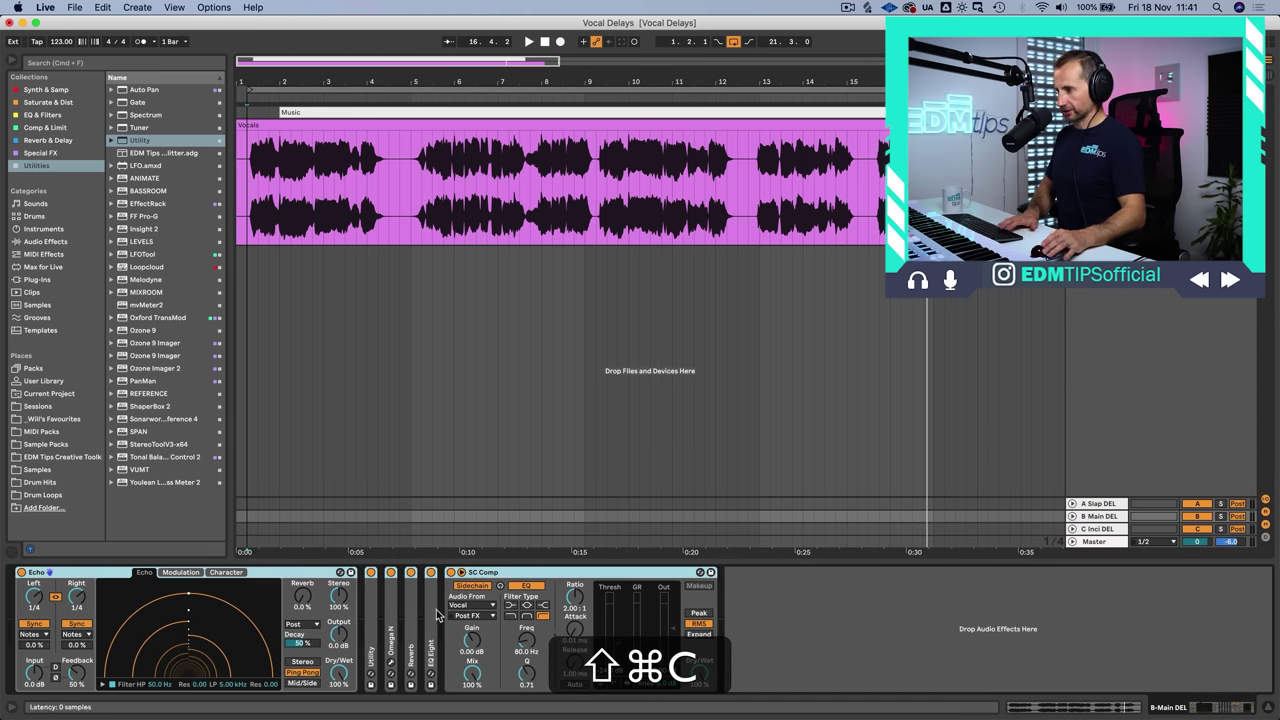
click(1092, 530)
click(129, 609)
key(super+v)
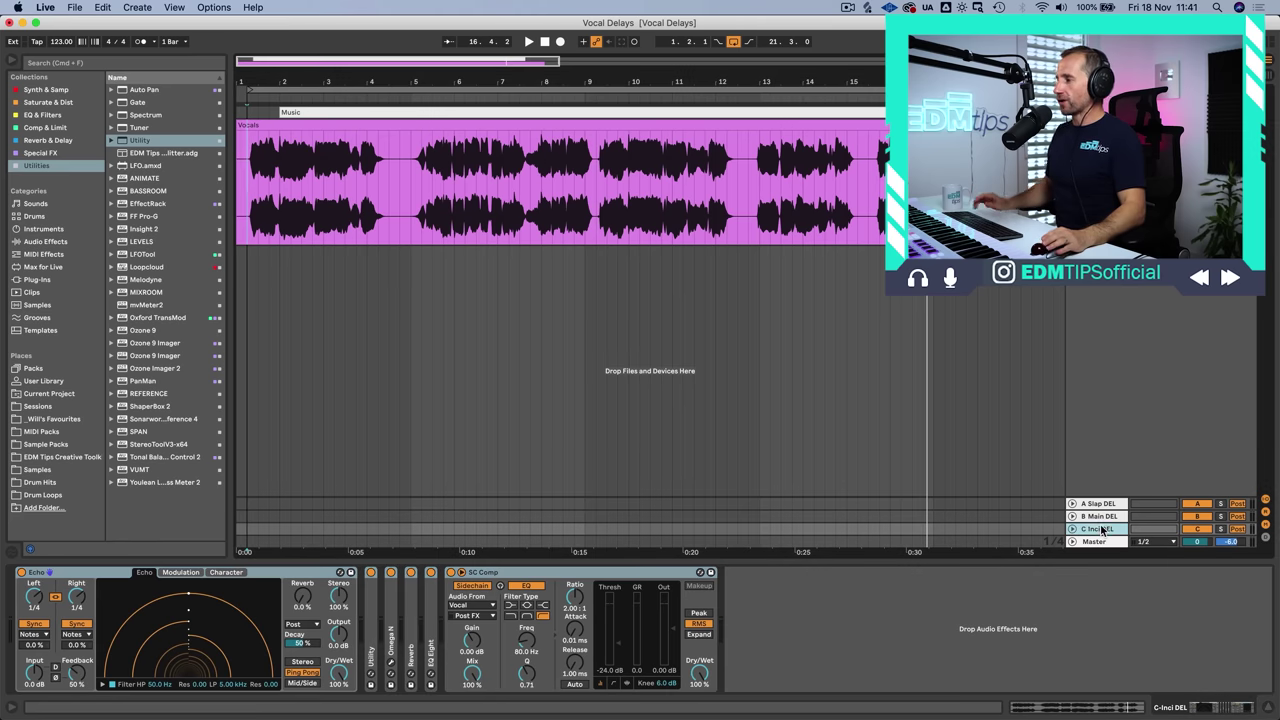
Set the left and right delay times of the Echo on the C Inci DEL return to 1/2.
click(1104, 524)
click(1097, 515)
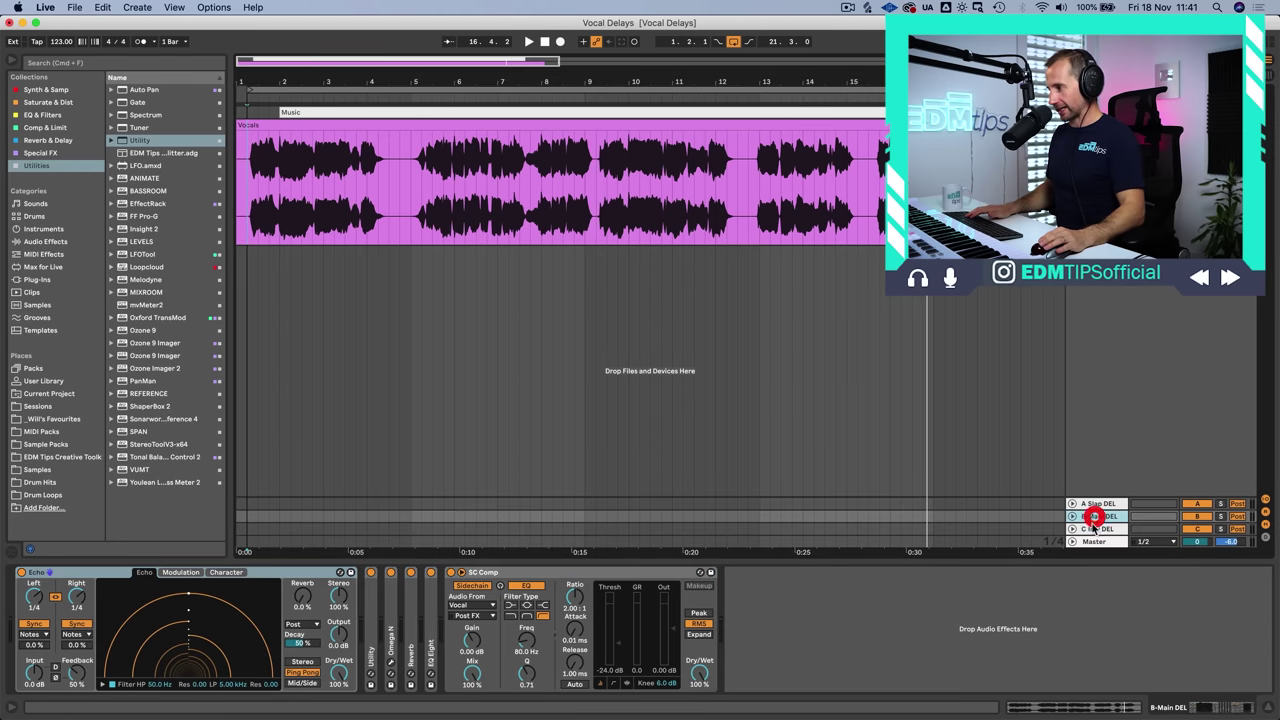
click(1096, 528)
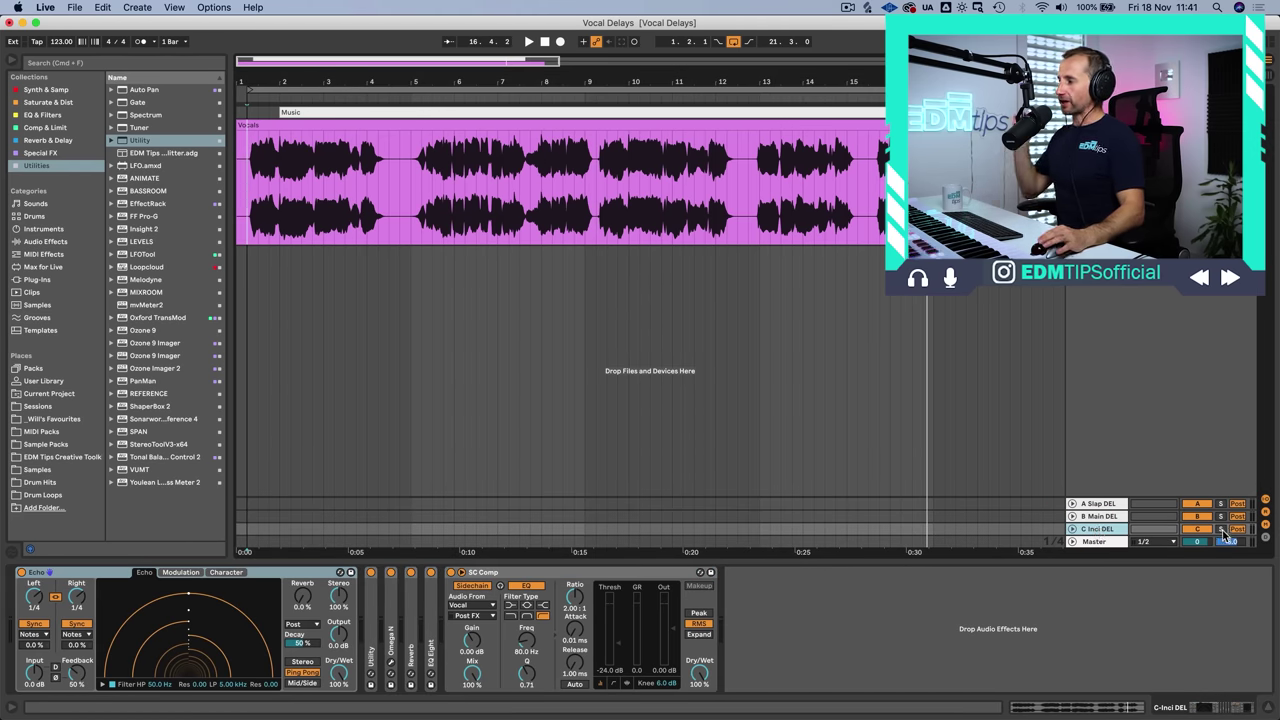
click(1096, 528)
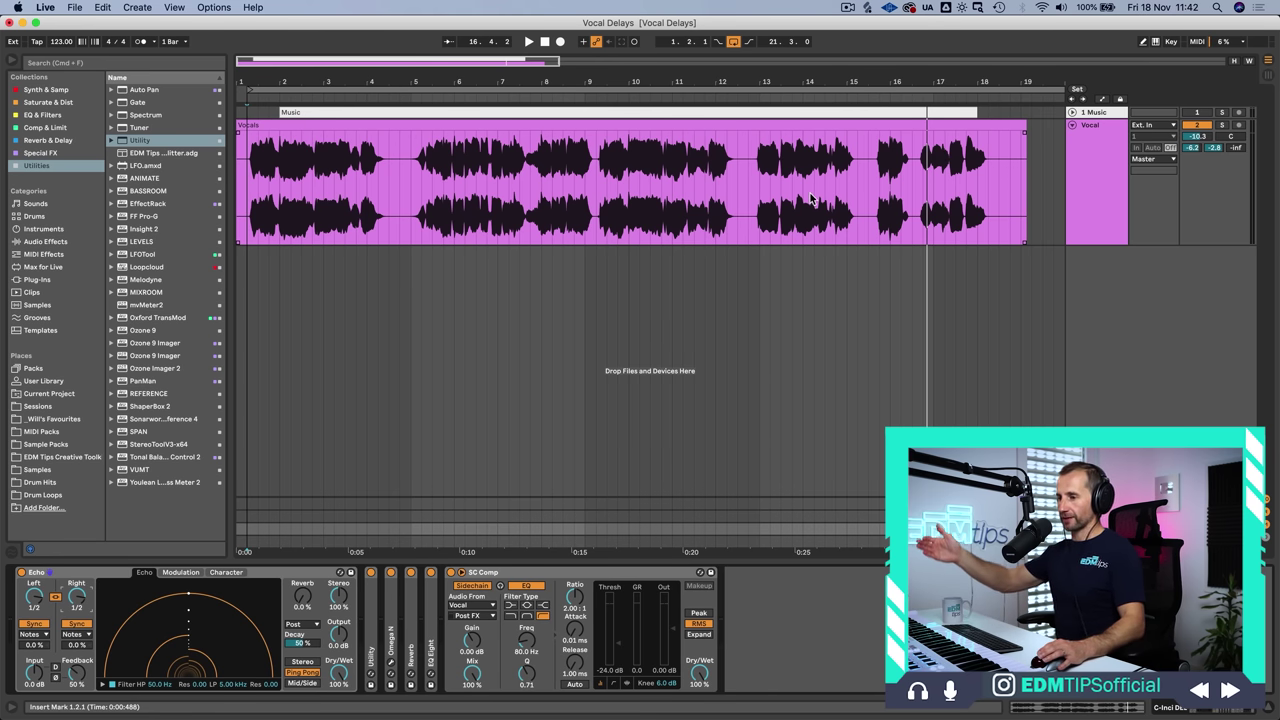
Collapse the Echo on C Inci DEL and insert Little AlterBoy from the Special FX collection between Echo and Utility.
click(284, 573)
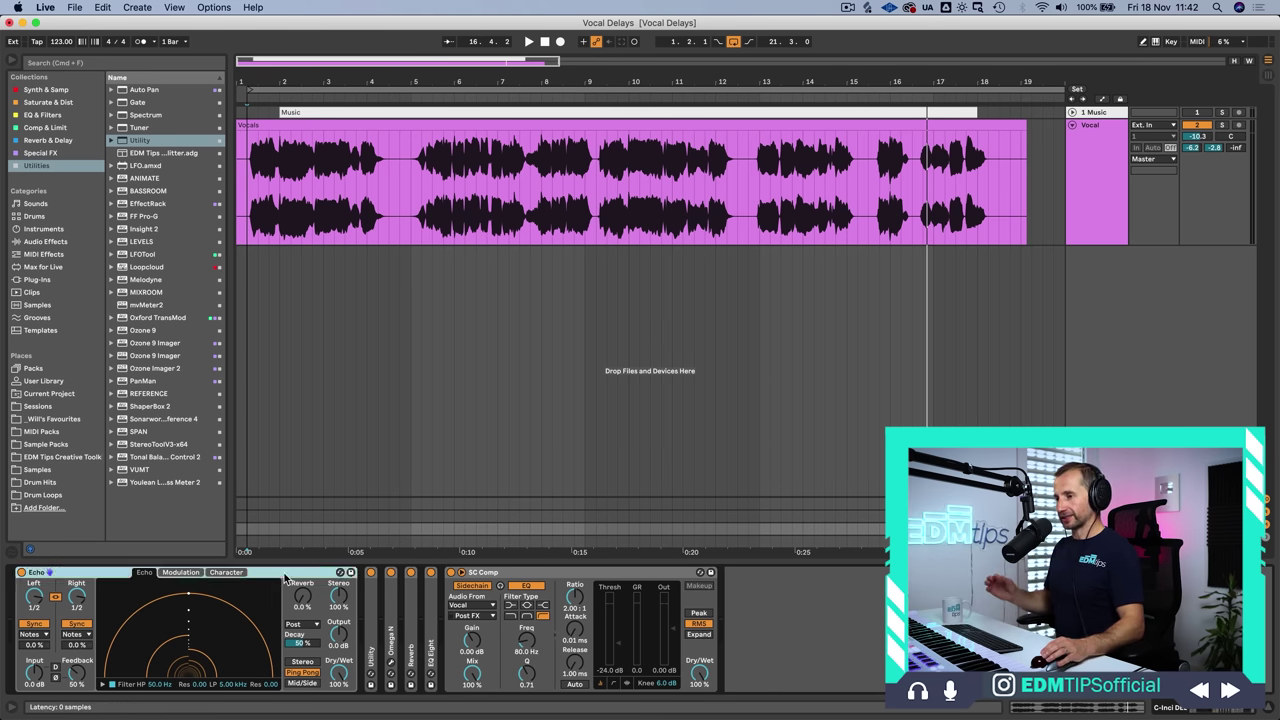
key(Delete)
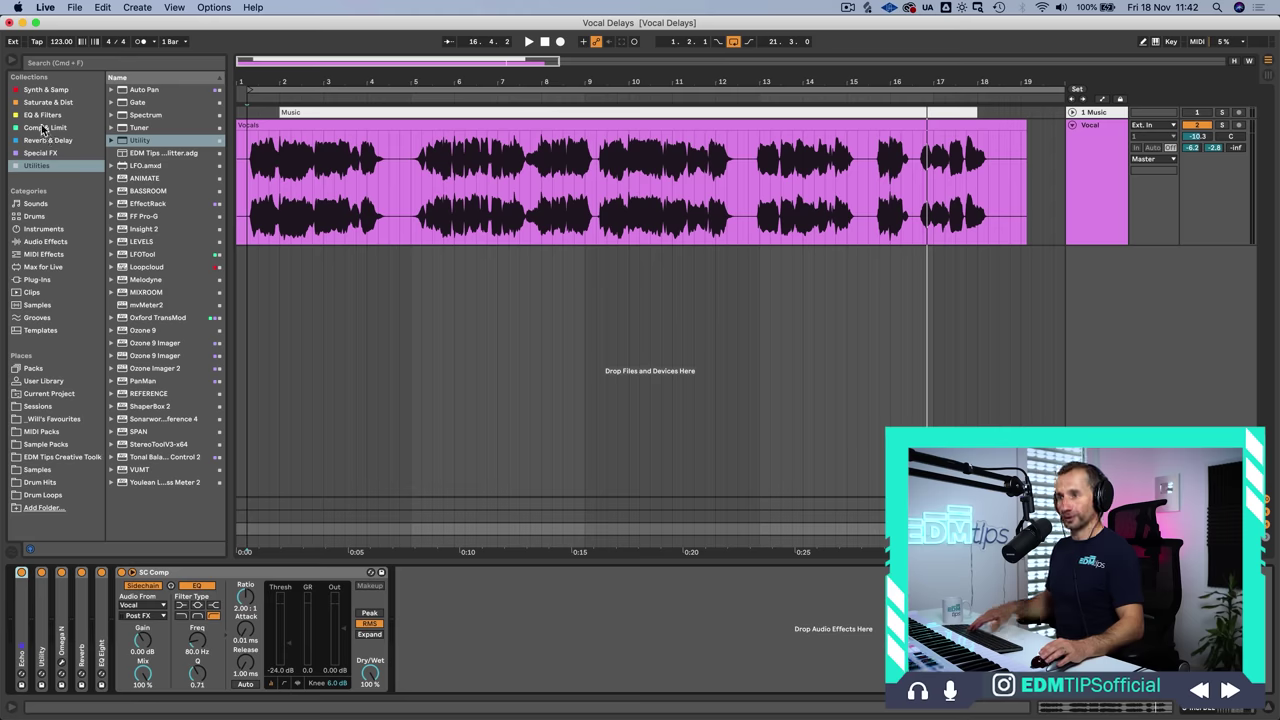
click(57, 152)
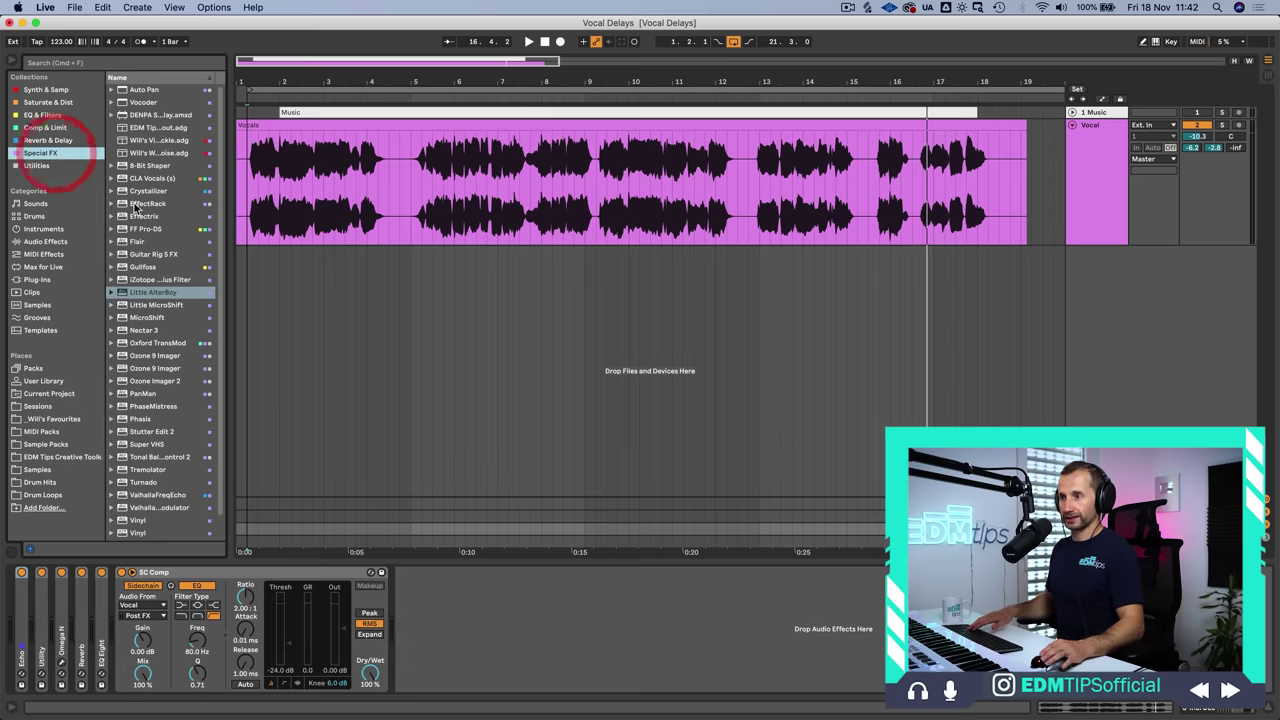
click(142, 291)
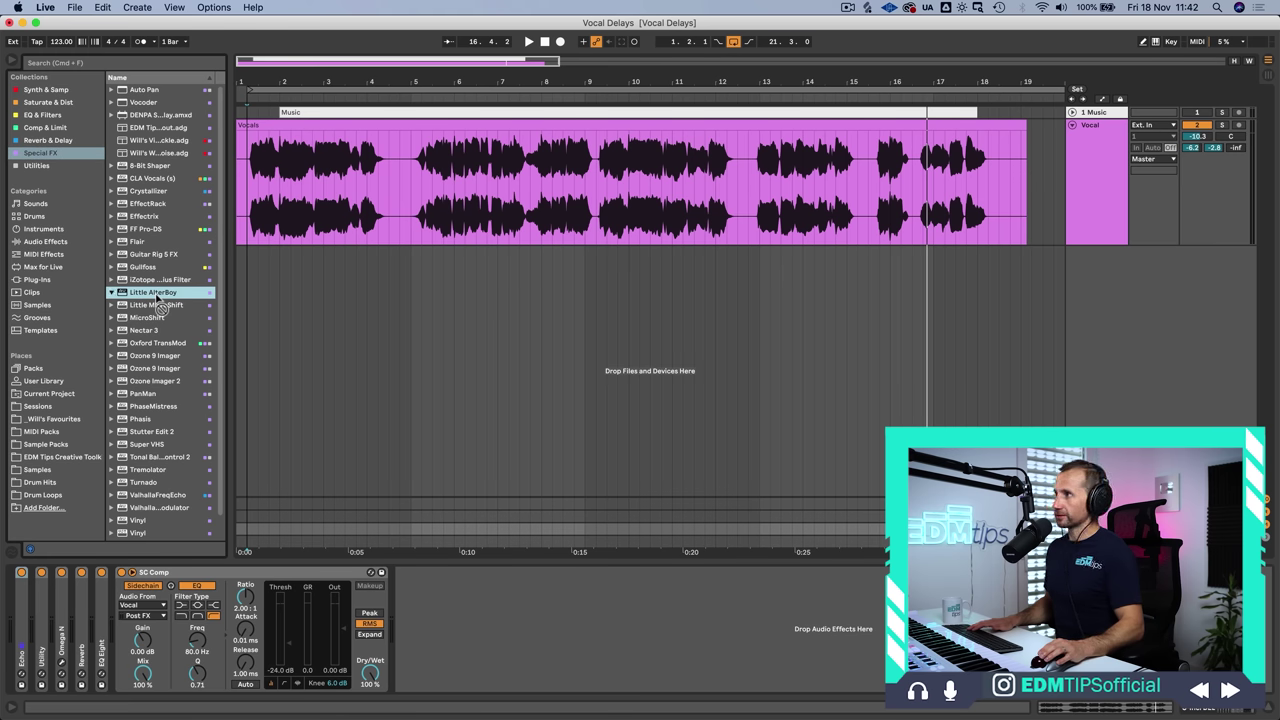
drag(58, 557, 32, 603)
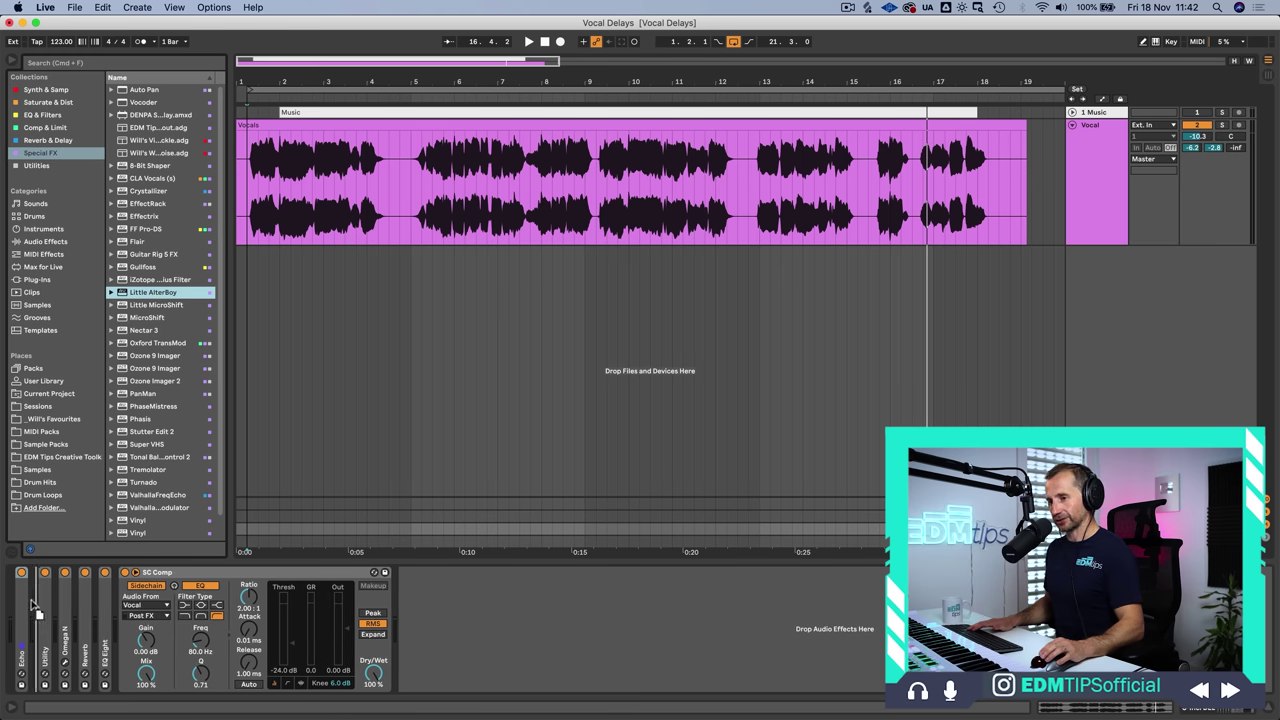
Load Little AlterBoy on the C Inci DEL return and lower its Formant to -5.0 while auditioning the soloed return.
double_click(155, 292)
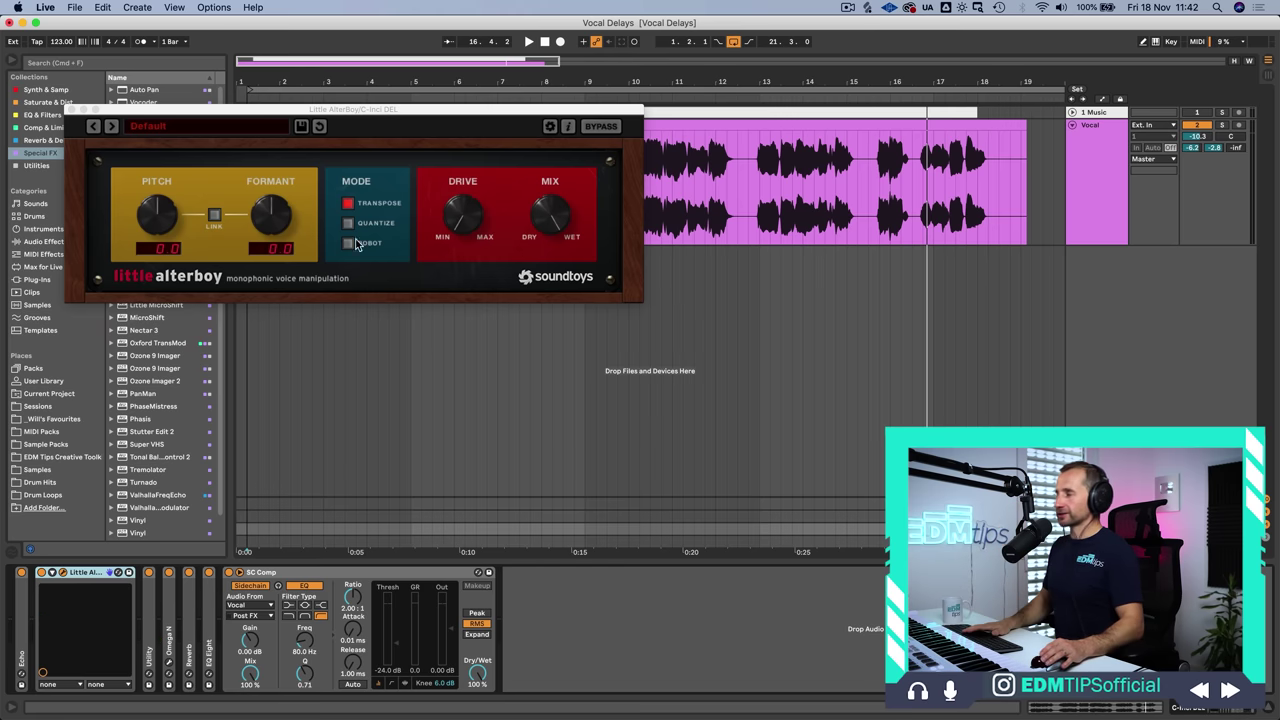
drag(1236, 150, 1236, 130)
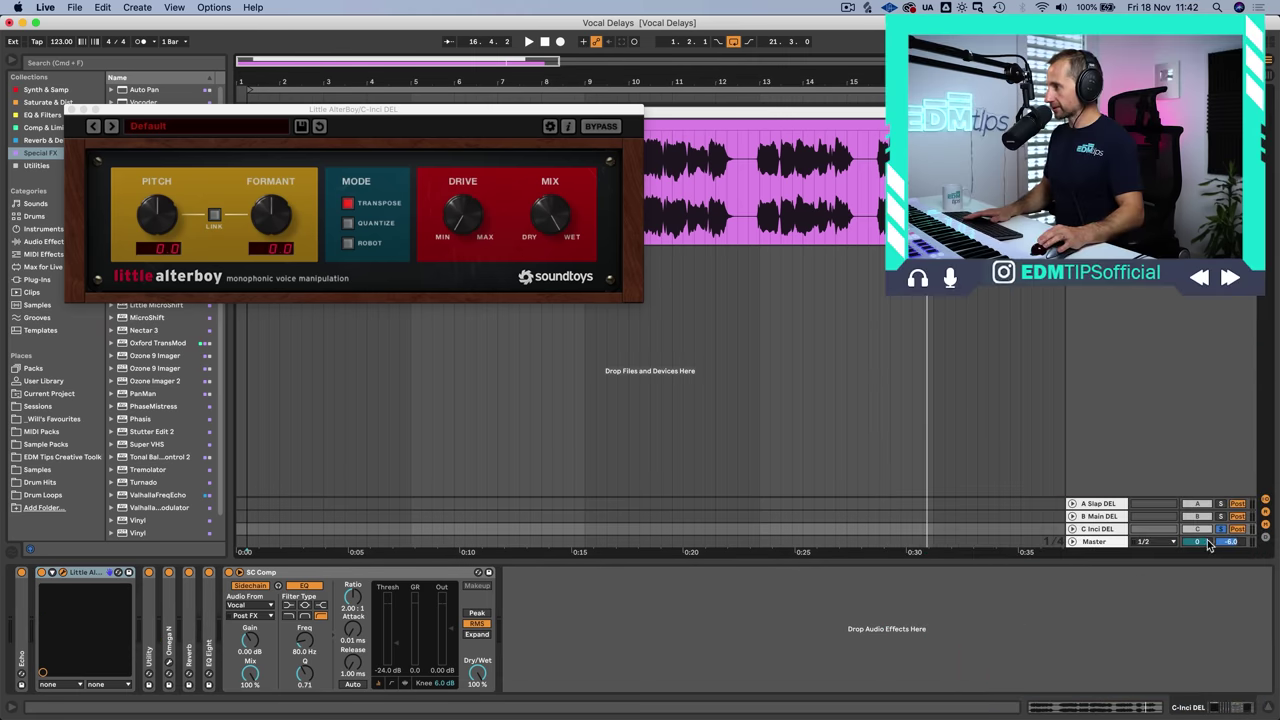
drag(213, 109, 523, 243)
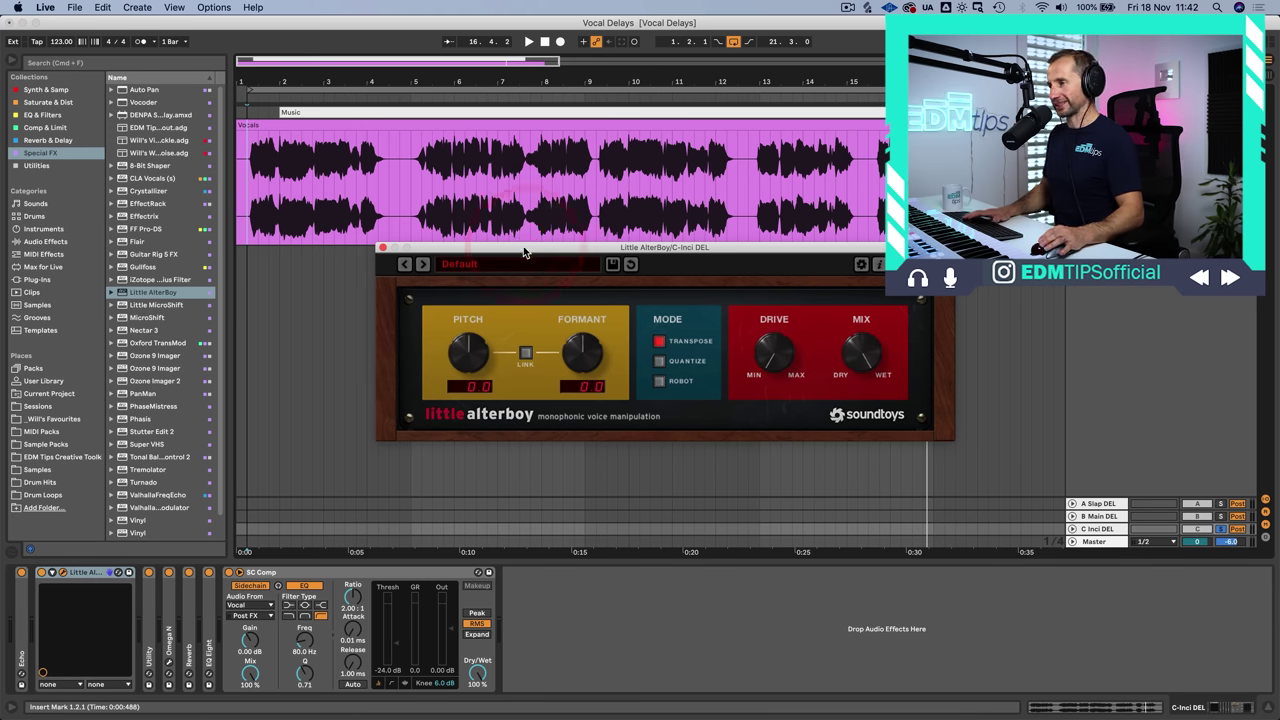
key(space)
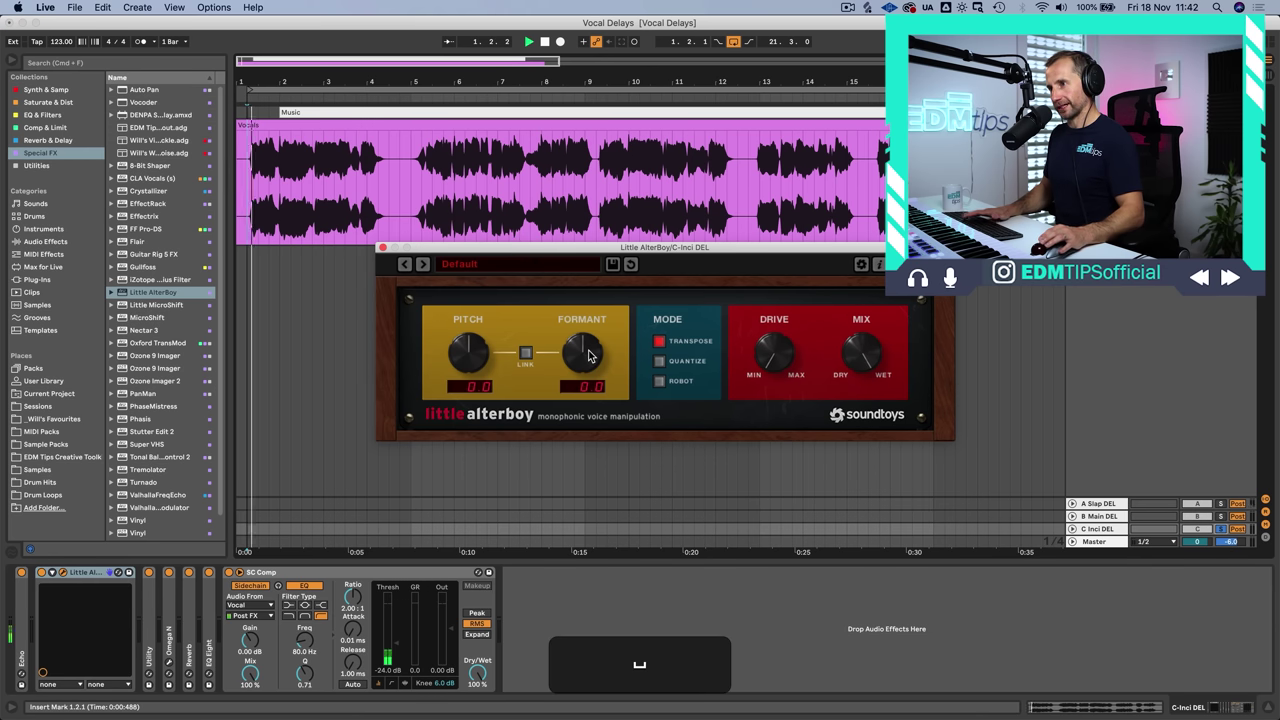
drag(585, 360, 583, 387)
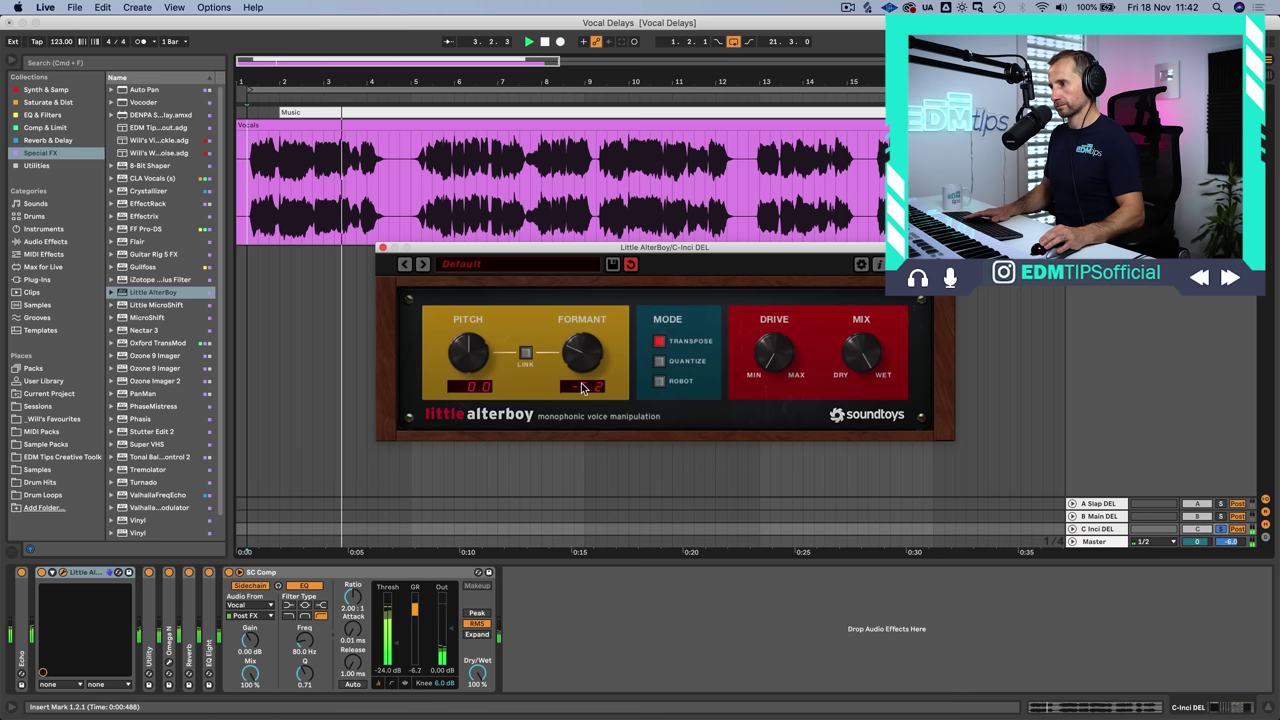
drag(583, 387, 583, 363)
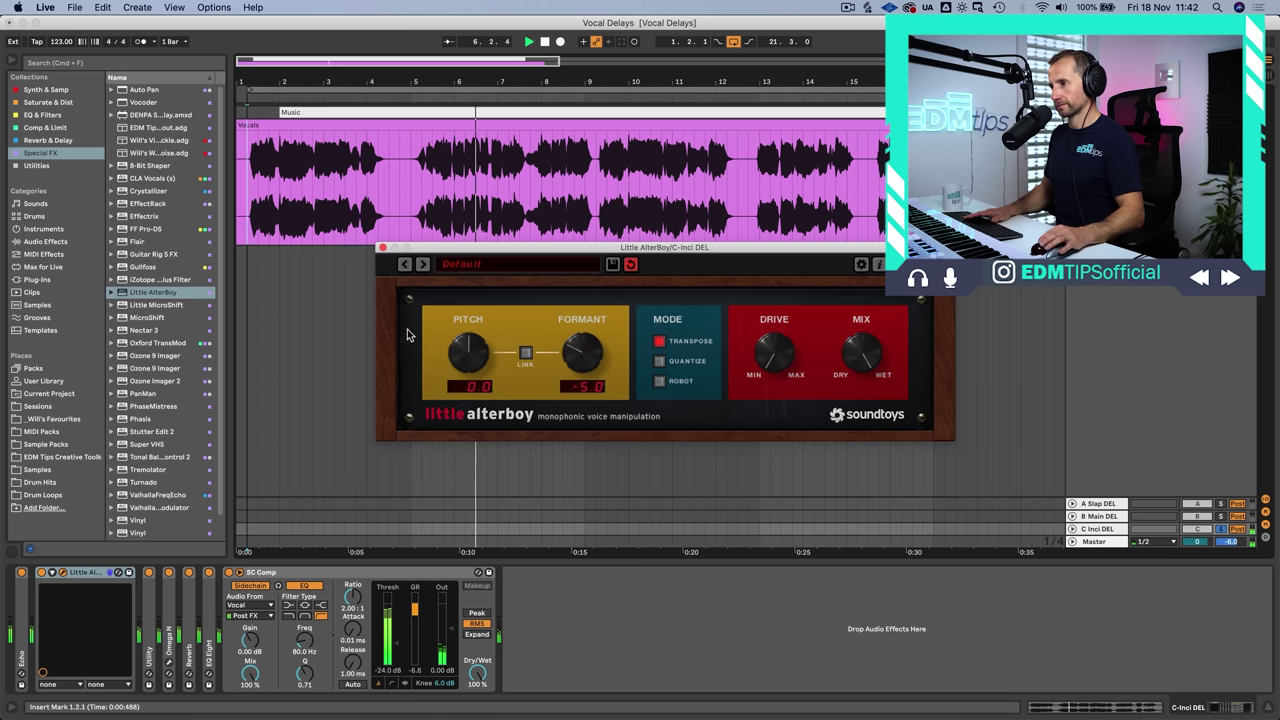
click(382, 249)
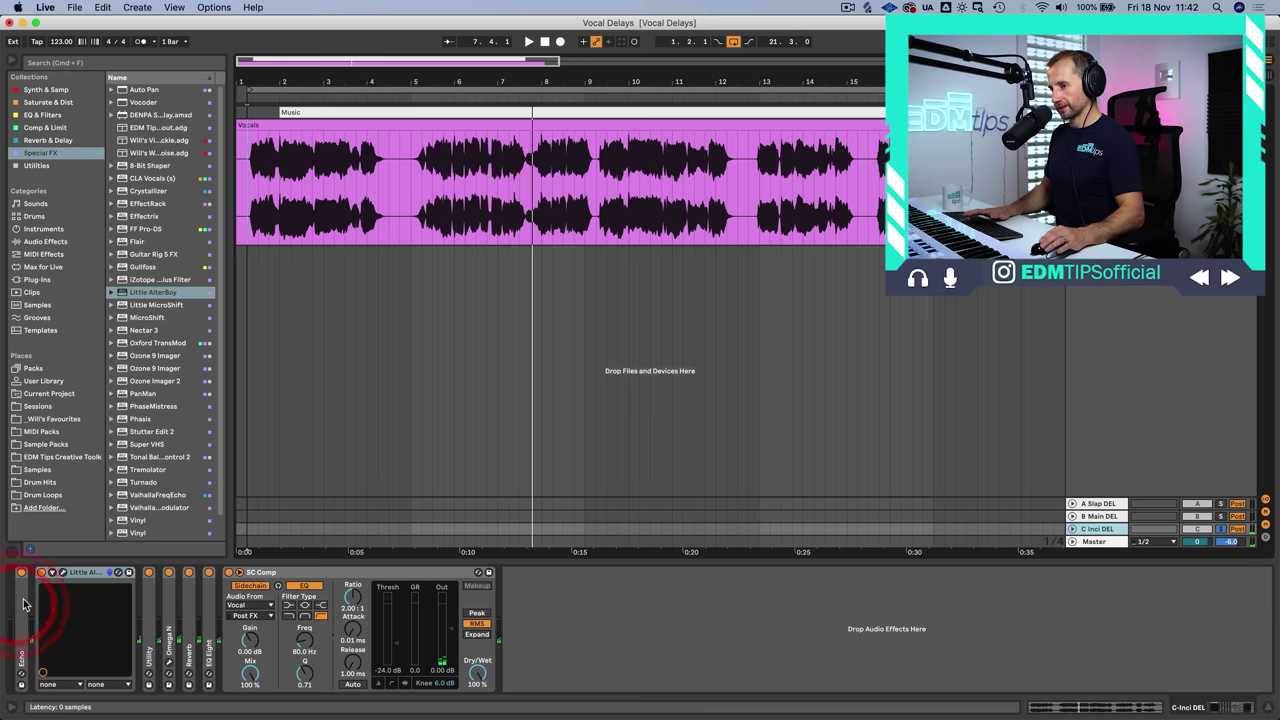
double_click(25, 604)
click(303, 663)
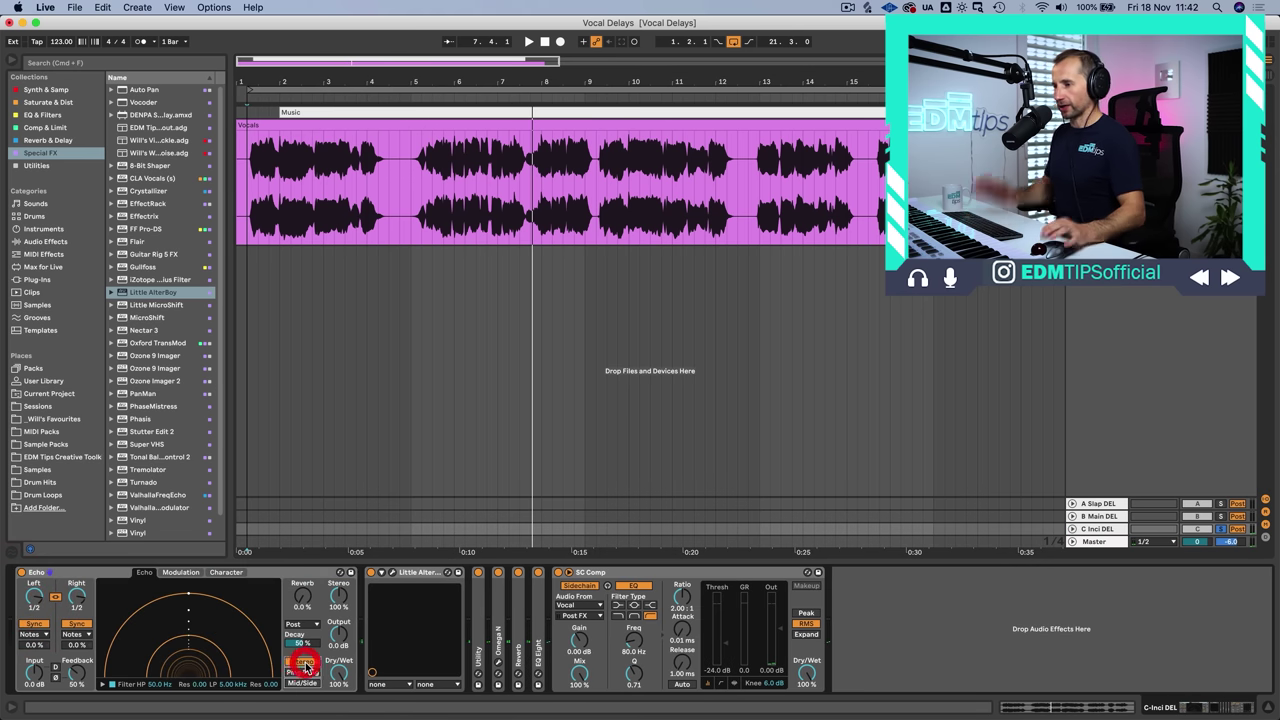
double_click(478, 606)
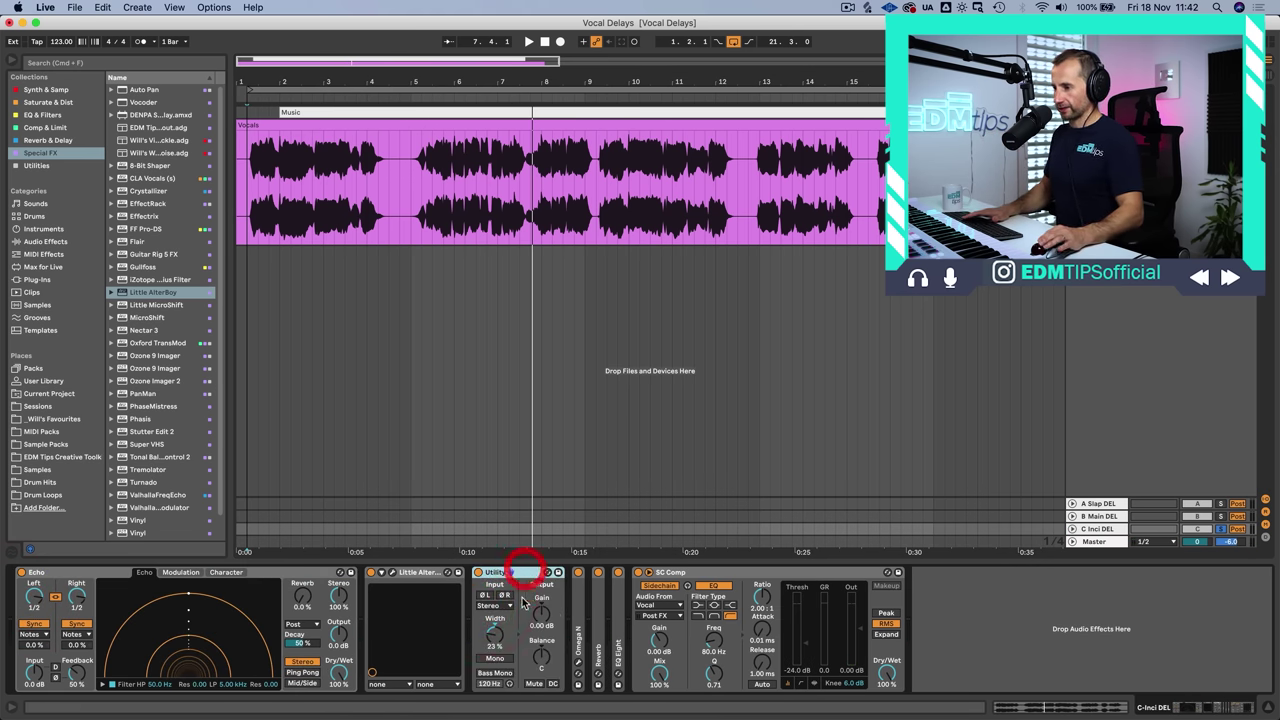
key(BackSpace)
key(BackSpace)
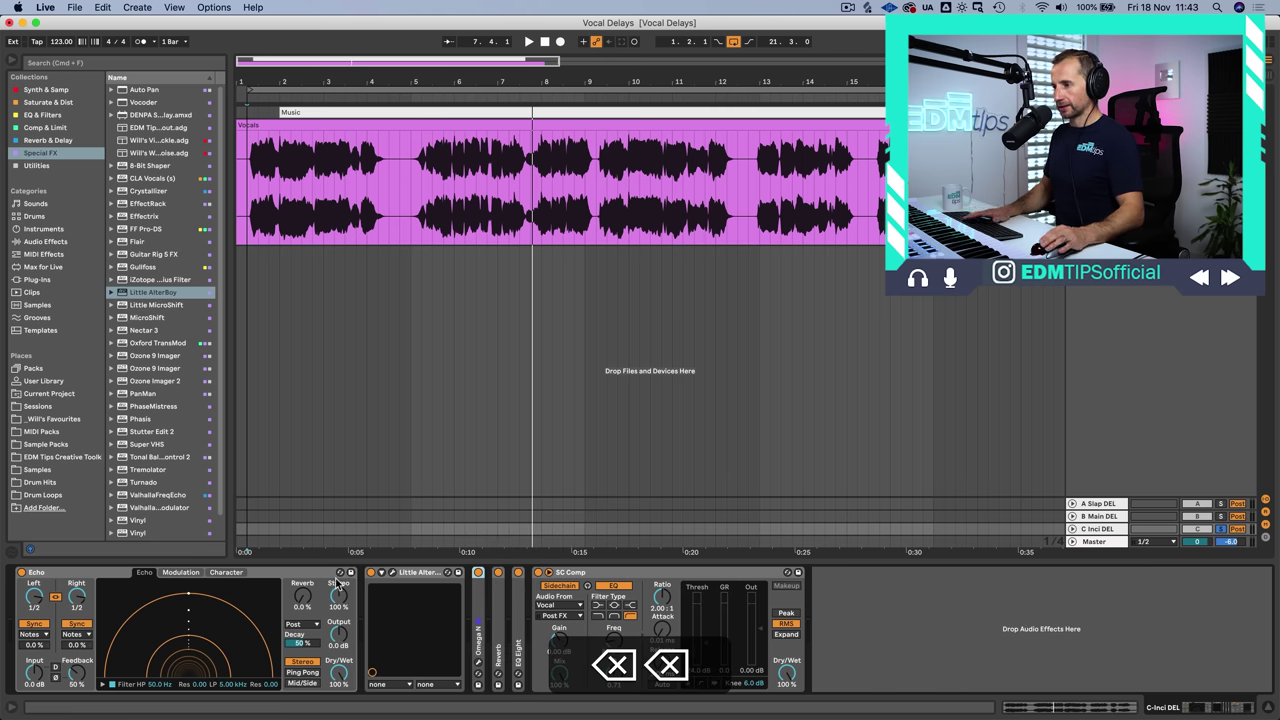
Play back the soloed C Inci DEL return and collapse Little AlterBoy in its device chain.
click(72, 573)
key(space)
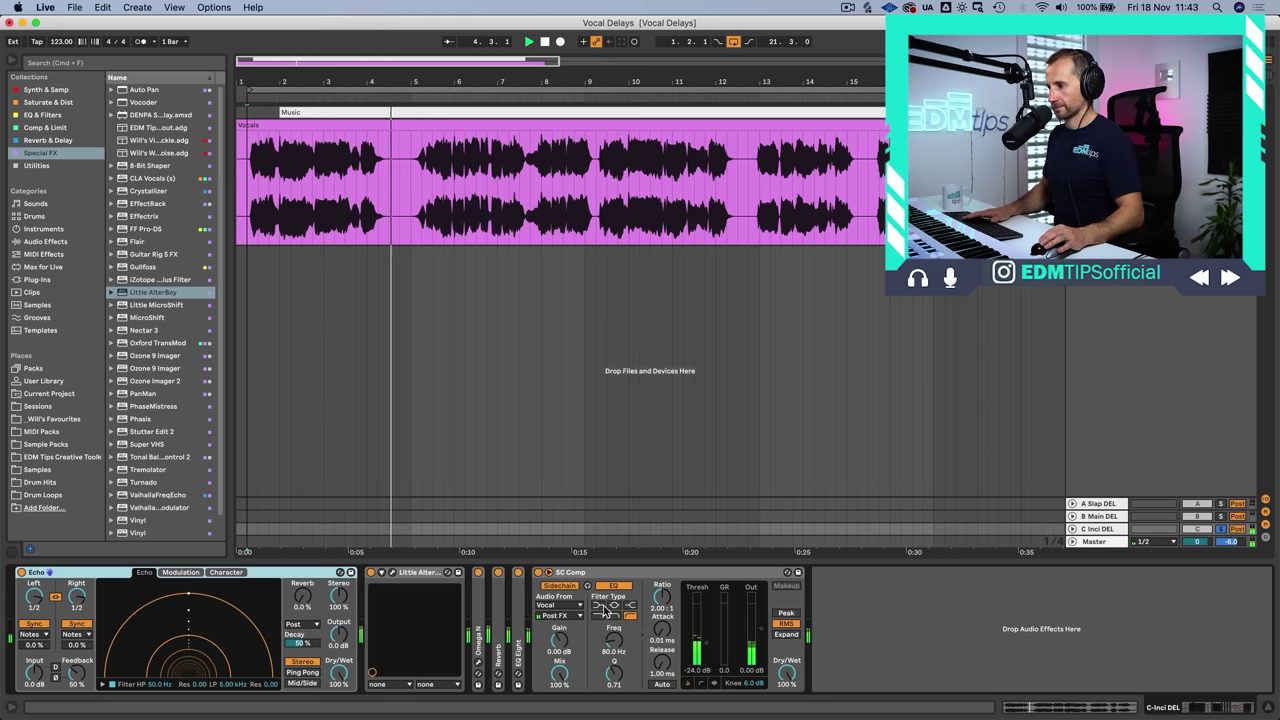
click(597, 574)
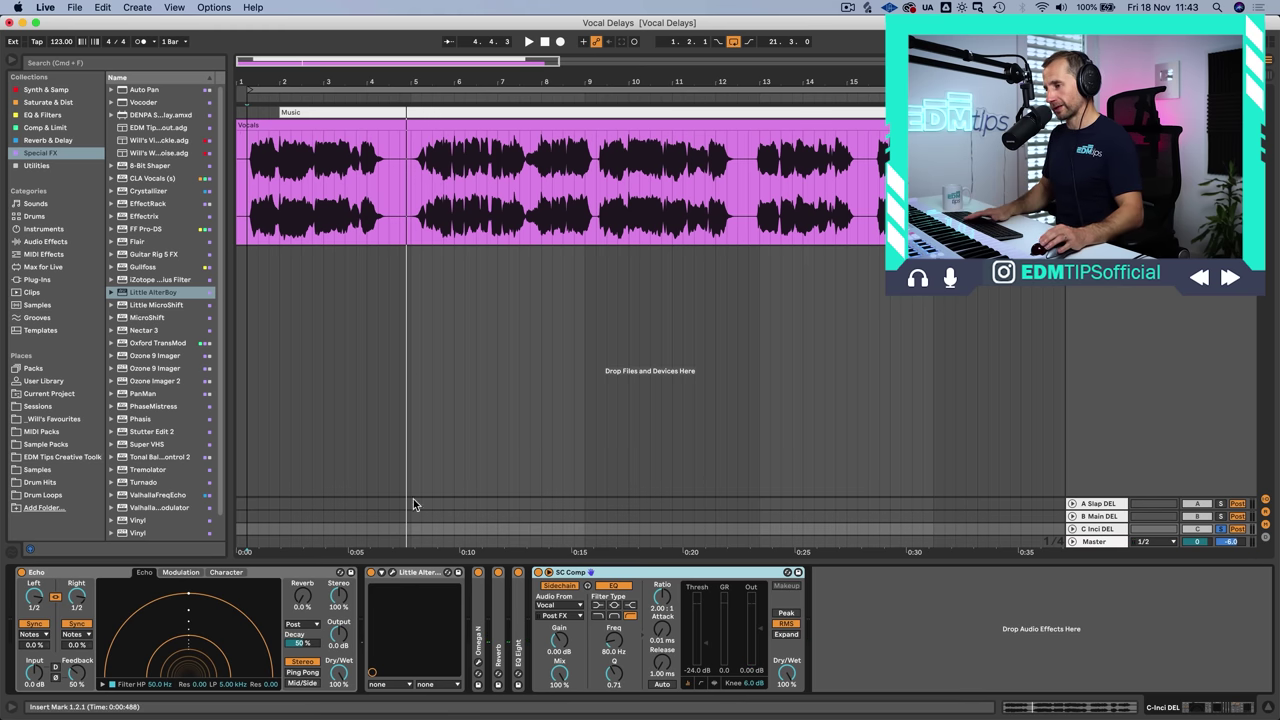
double_click(418, 575)
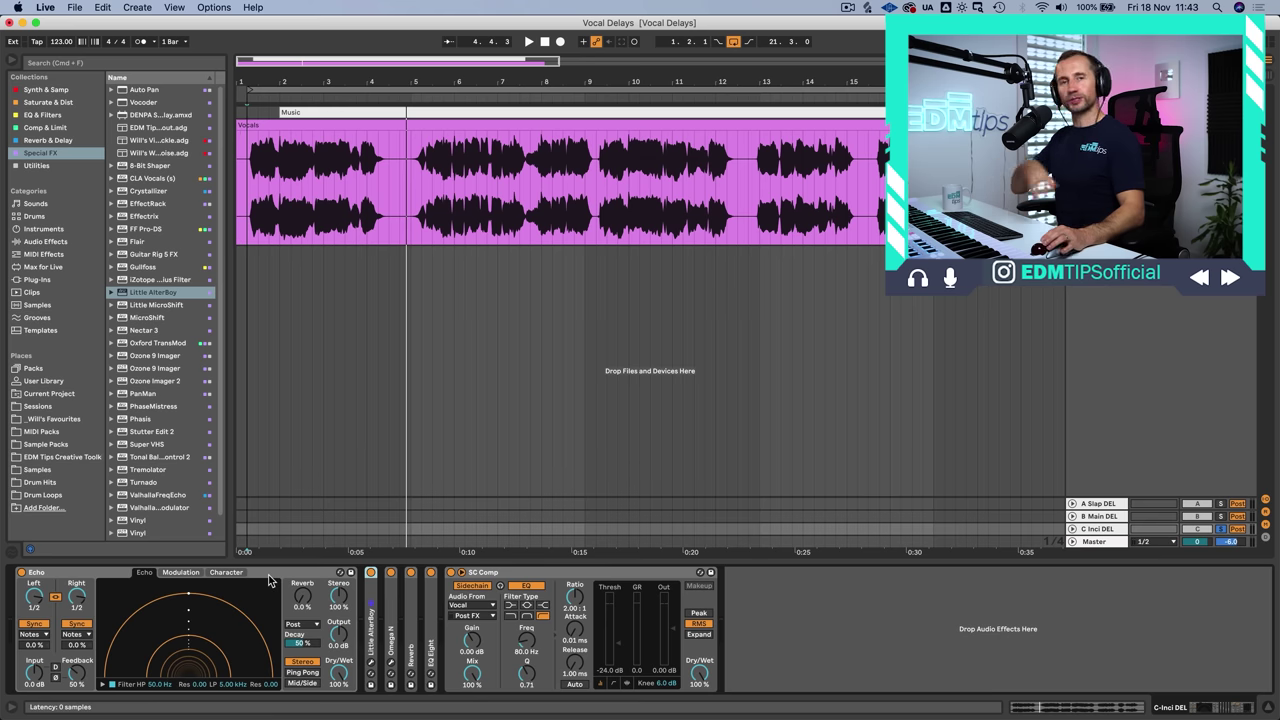
Unsolo the C Inci DEL return to audition it in the mix and delete Omega N from its chain.
click(1224, 535)
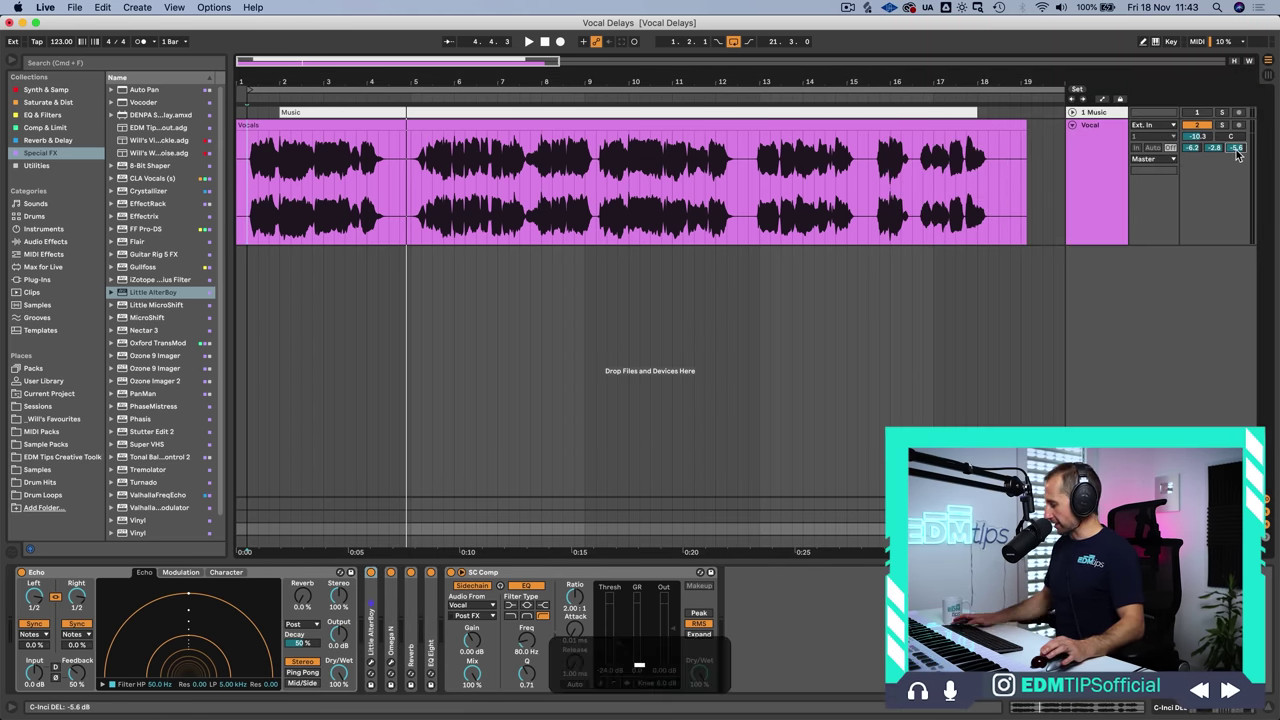
key(space)
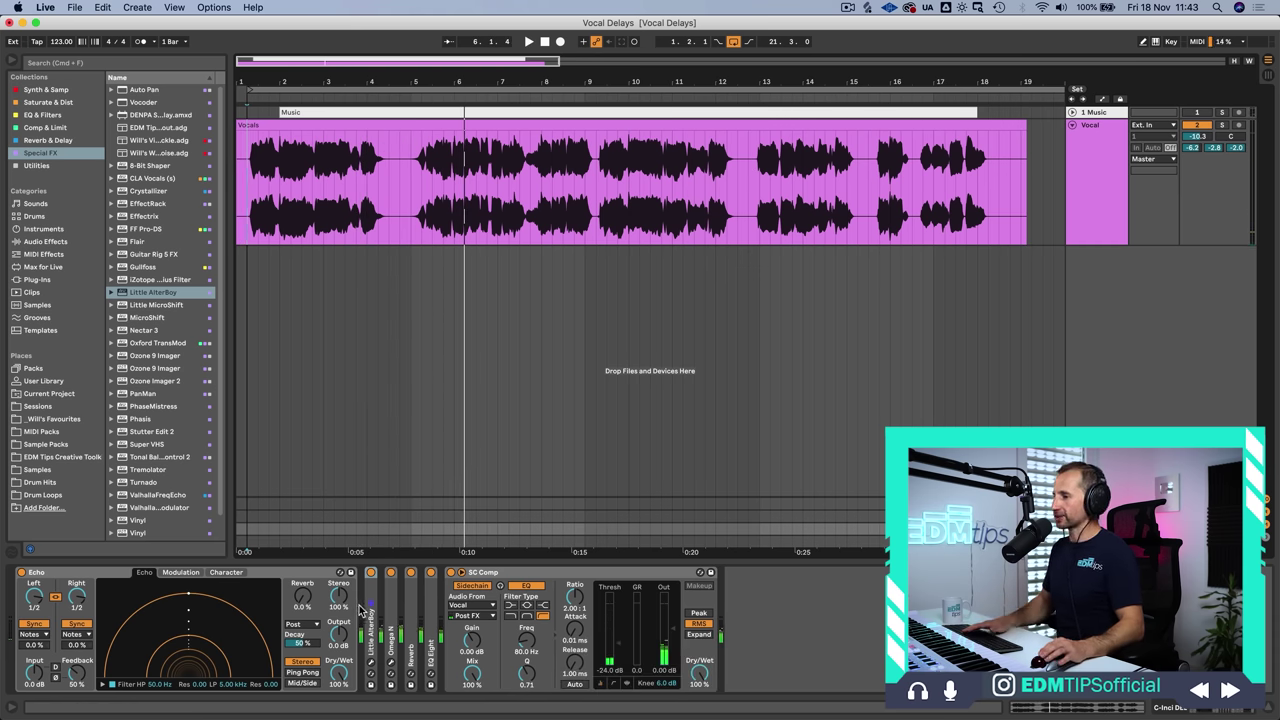
click(394, 599)
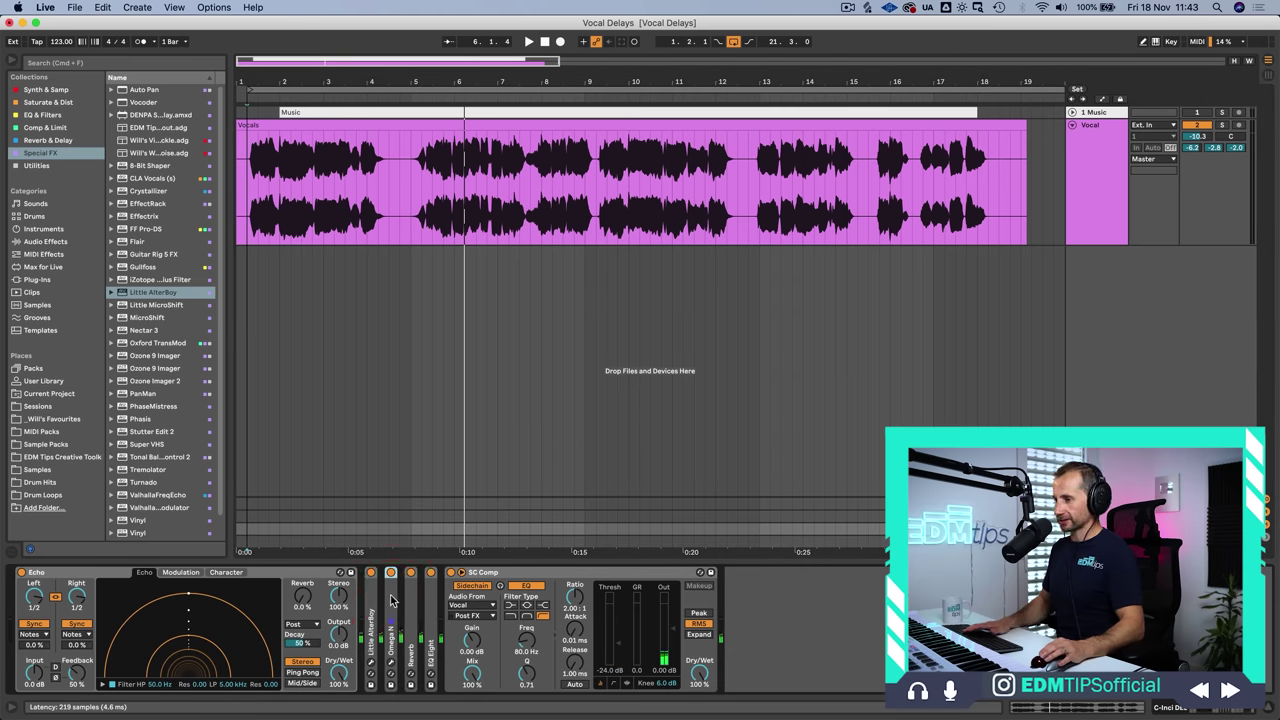
key(BackSpace)
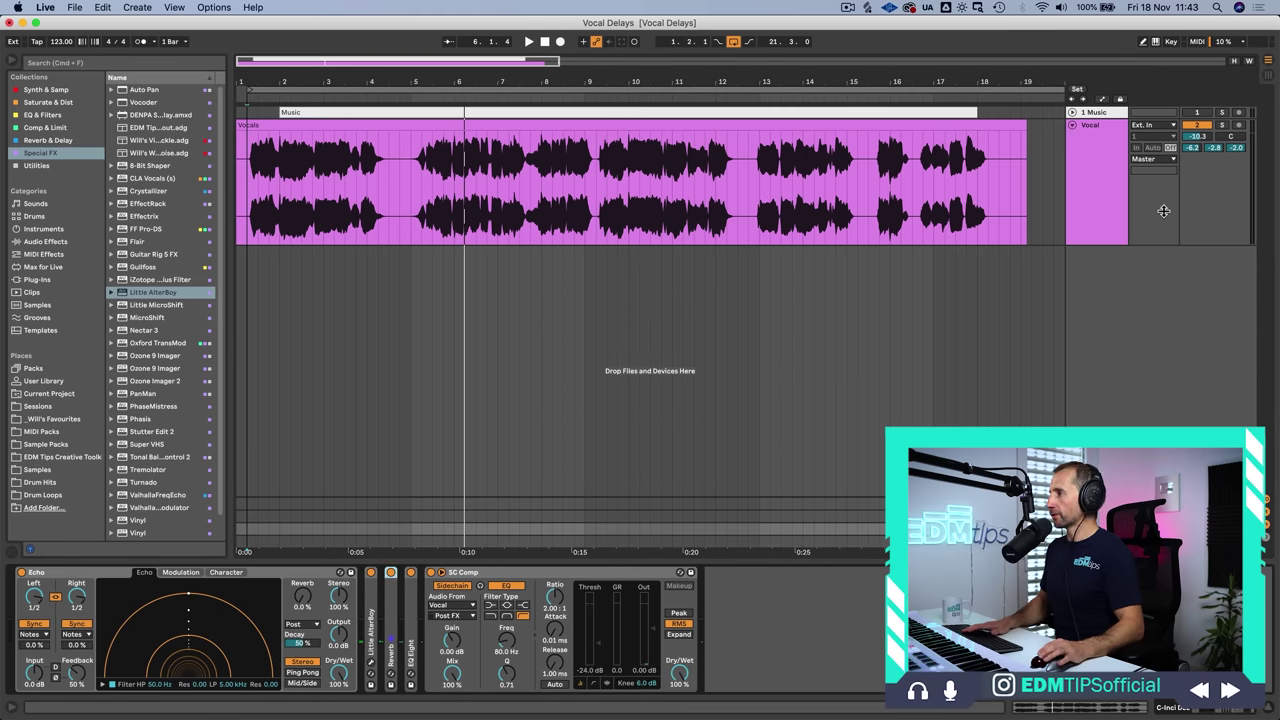
Set the Vocal track's send to C Inci DEL to 0 dB.
right_click(1237, 150)
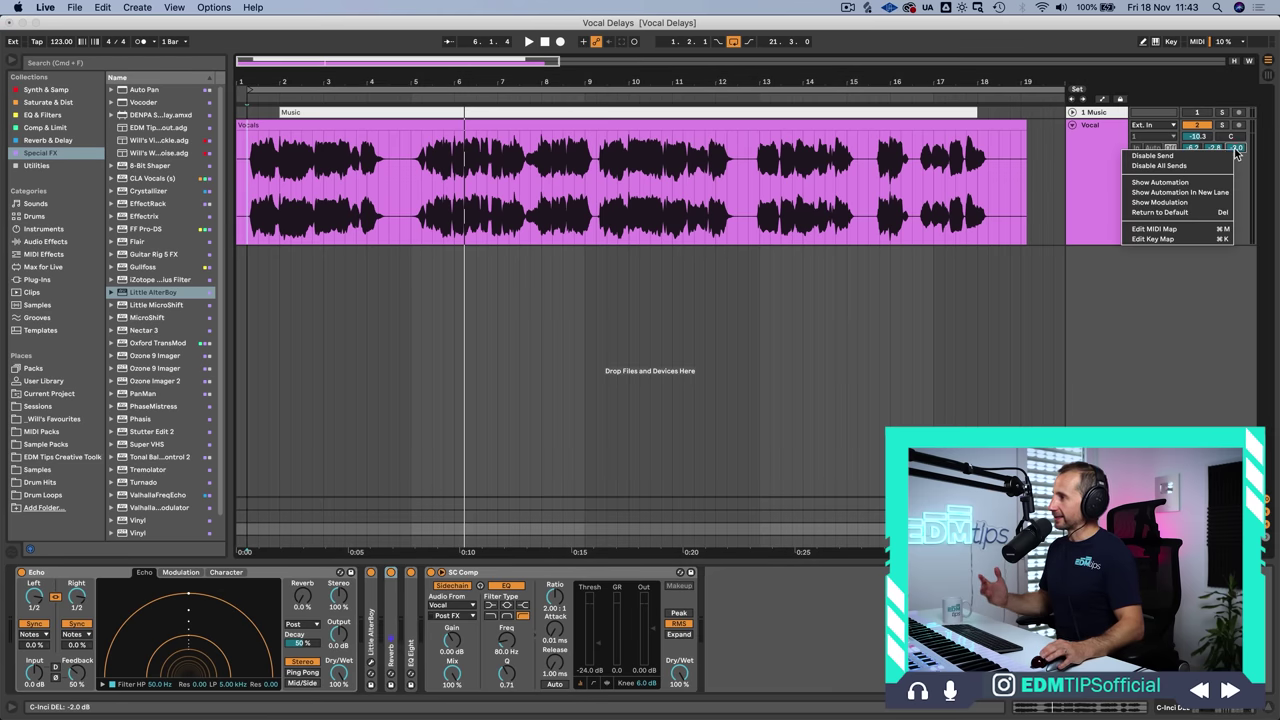
click(1238, 166)
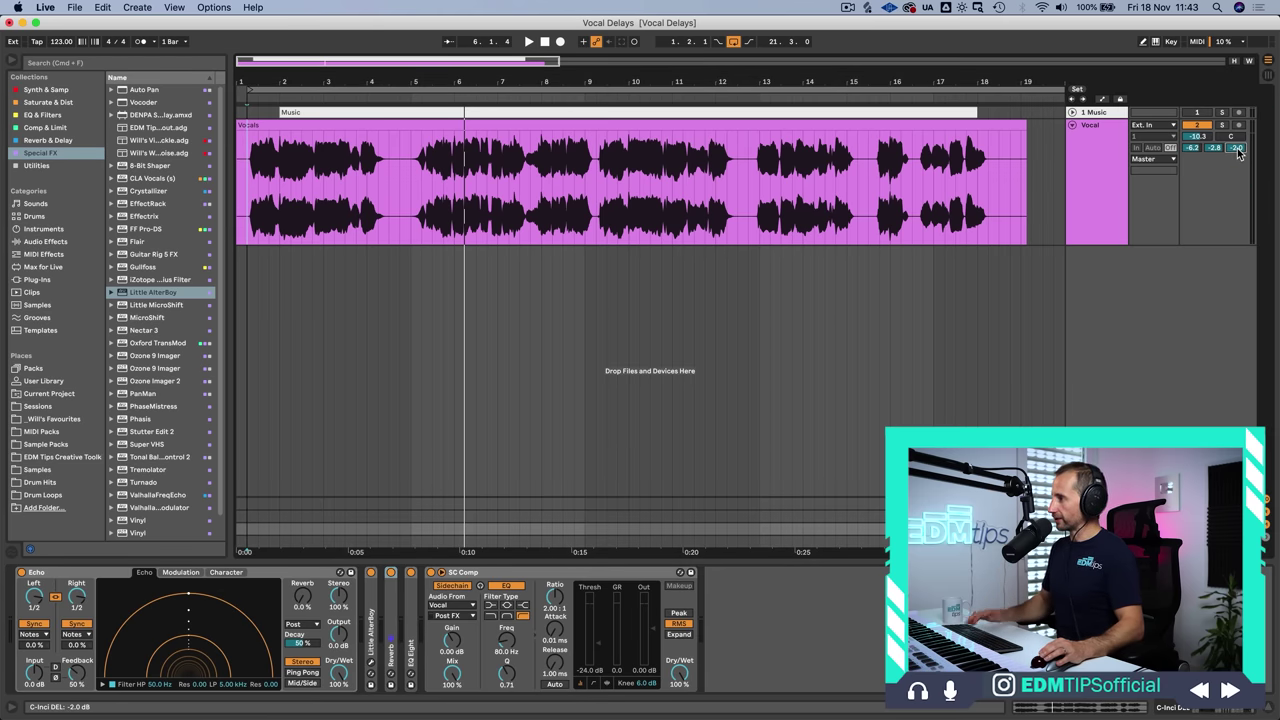
text(0)
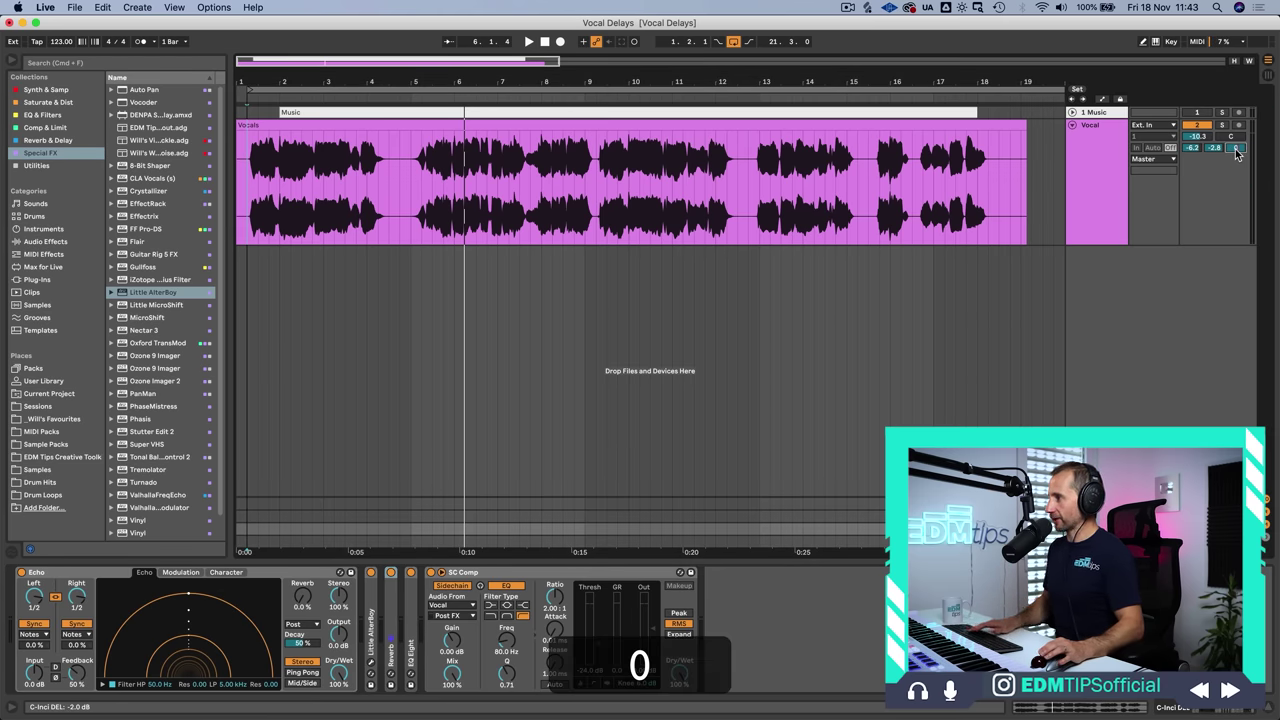
Show the Vocal track's C-Inci DEL send automation in its own enlarged lane and remove the Speaker On lane.
right_click(1237, 152)
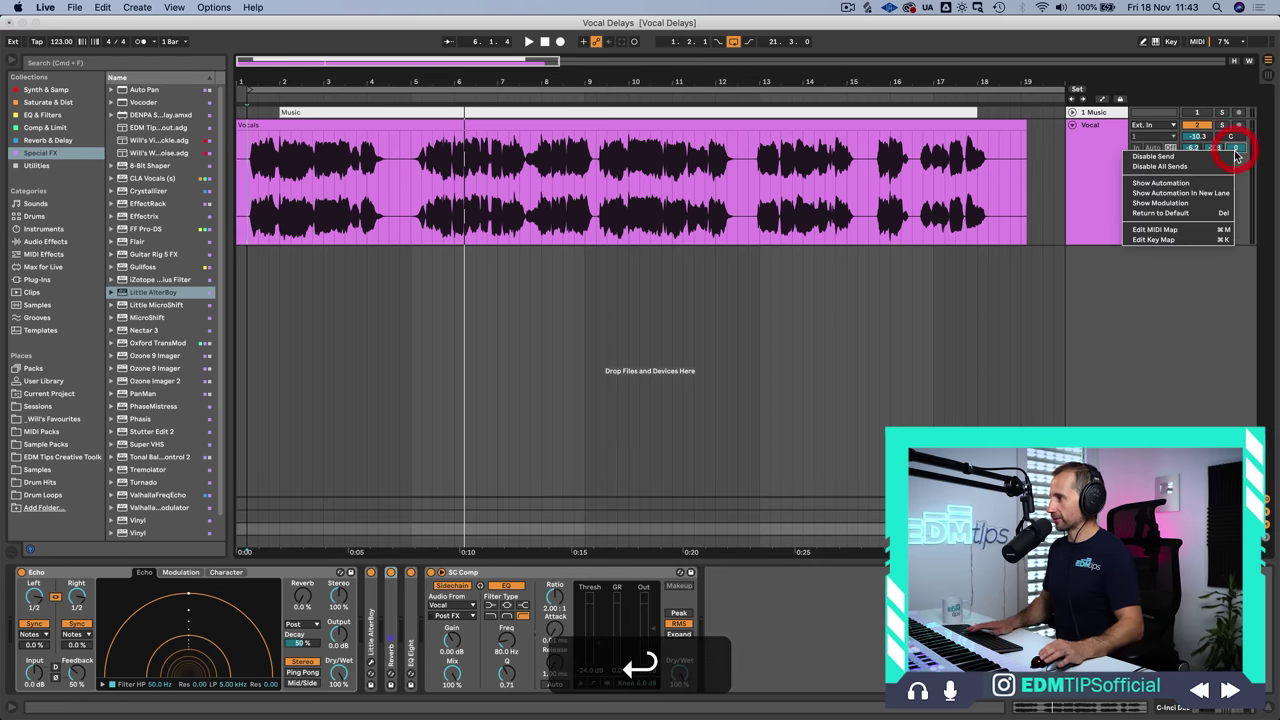
click(1205, 194)
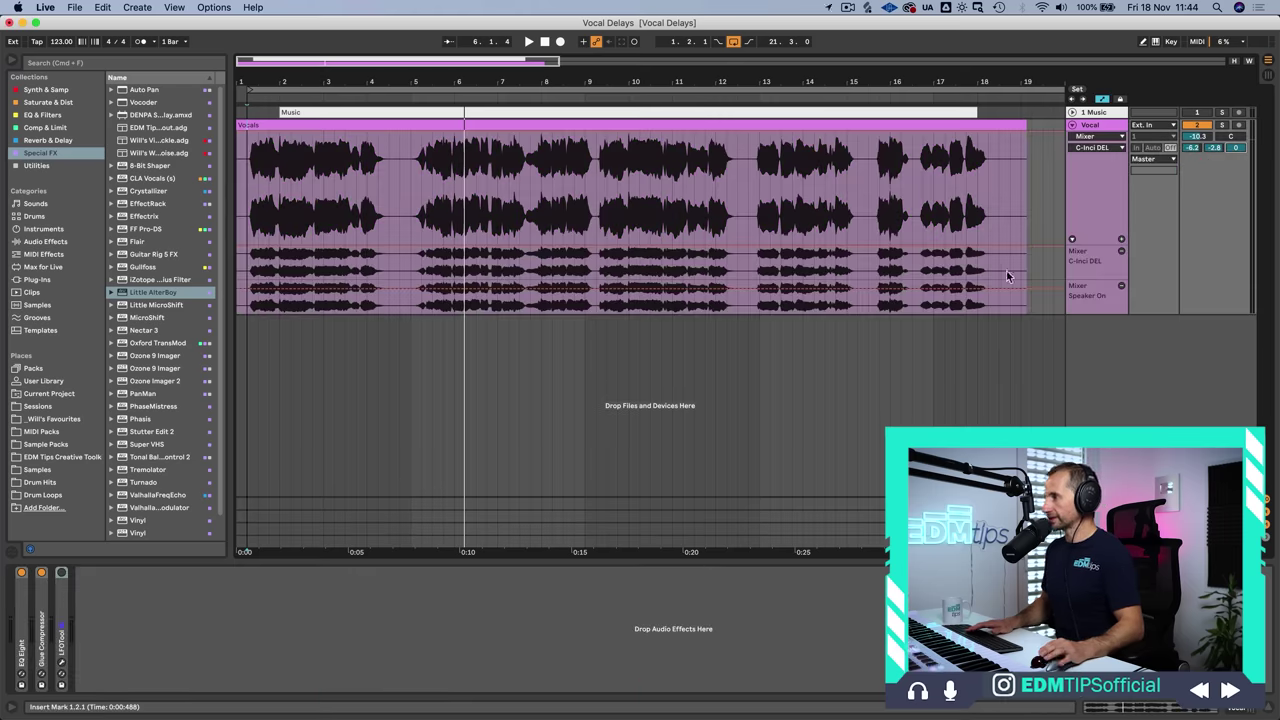
click(1120, 283)
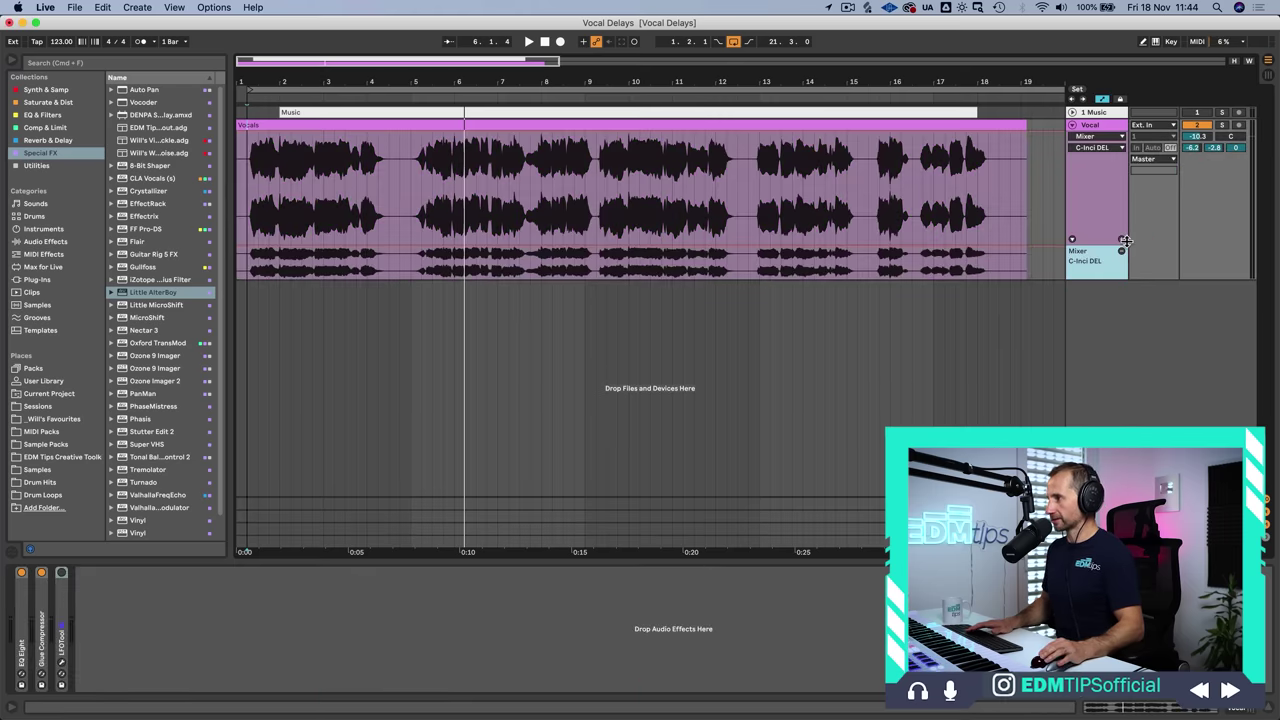
drag(1090, 306, 1090, 460)
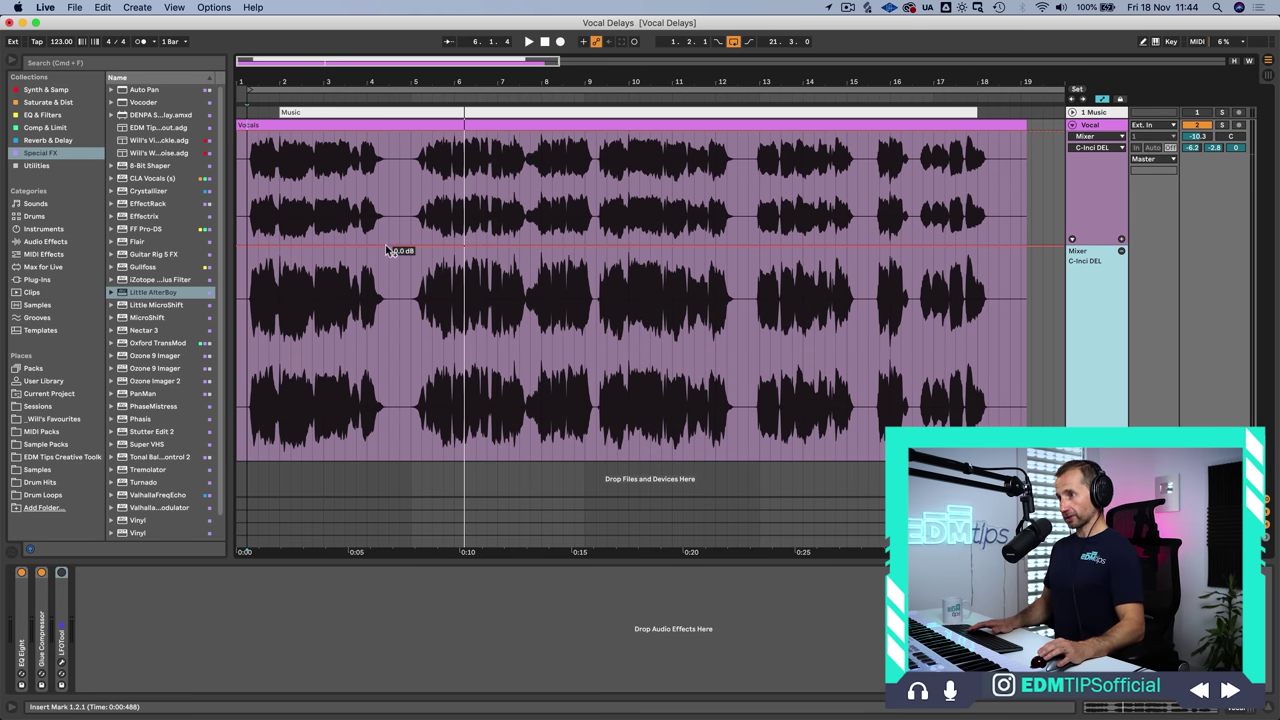
Automate the C-Inci DEL send to rise from -inf to 0 dB late in bar 3 and drop back to -inf before bar 5.
drag(388, 250, 480, 308)
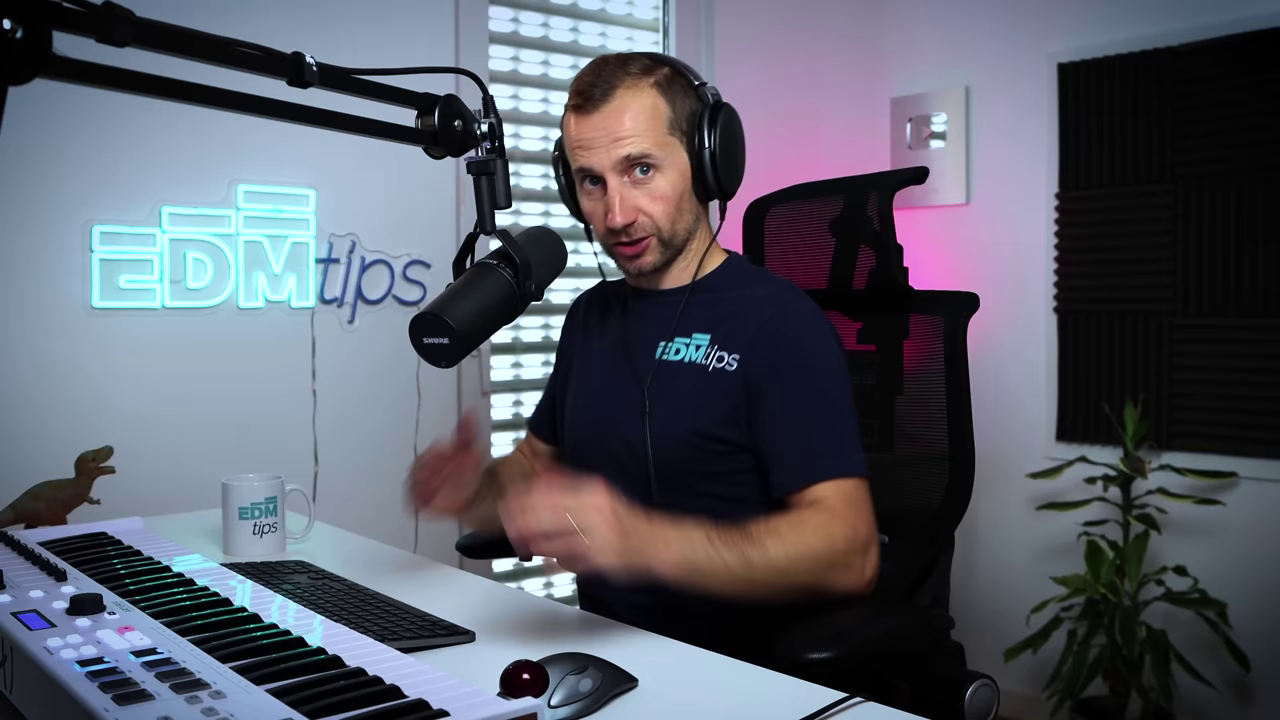
key(super+z)
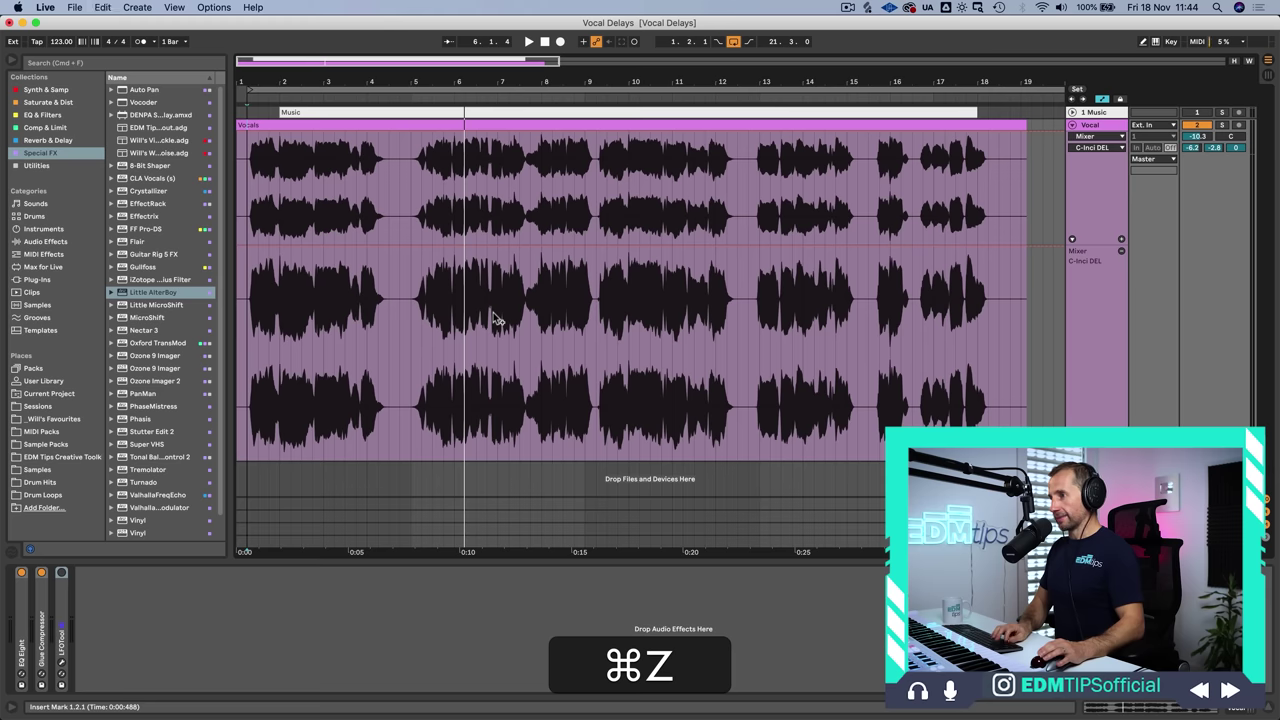
click(362, 248)
drag(351, 247, 362, 456)
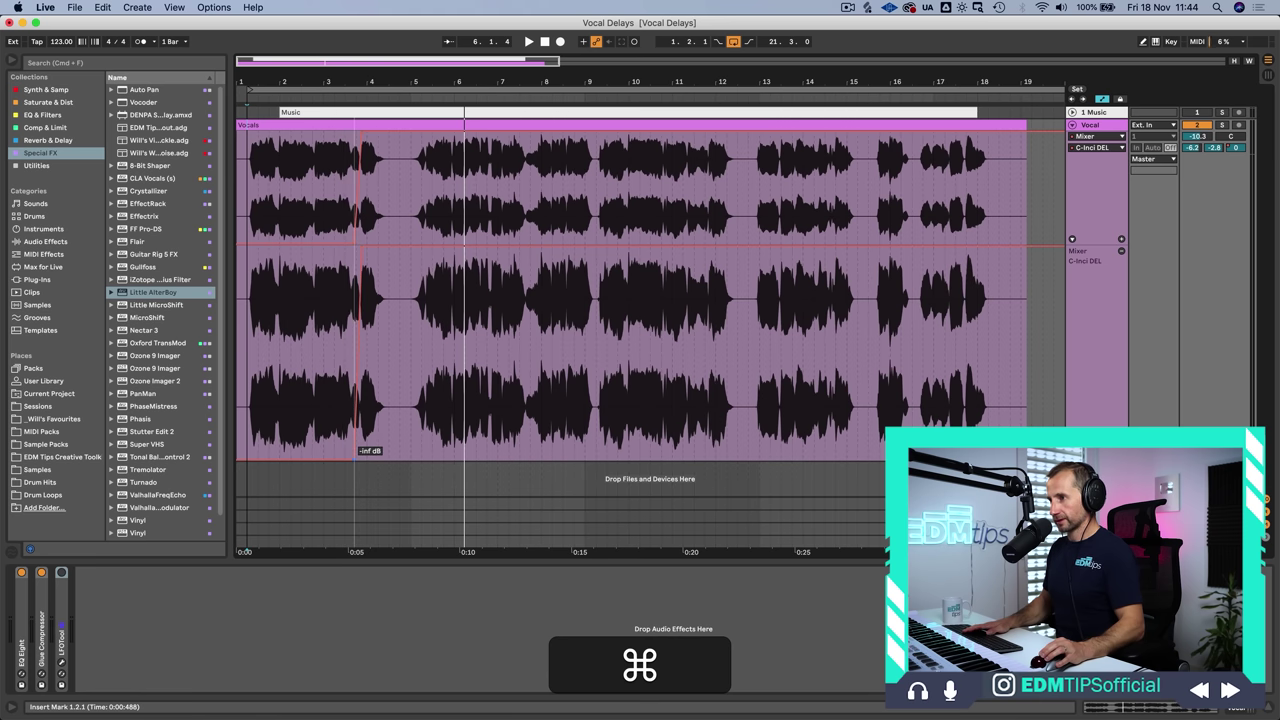
click(400, 248)
drag(410, 248, 412, 451)
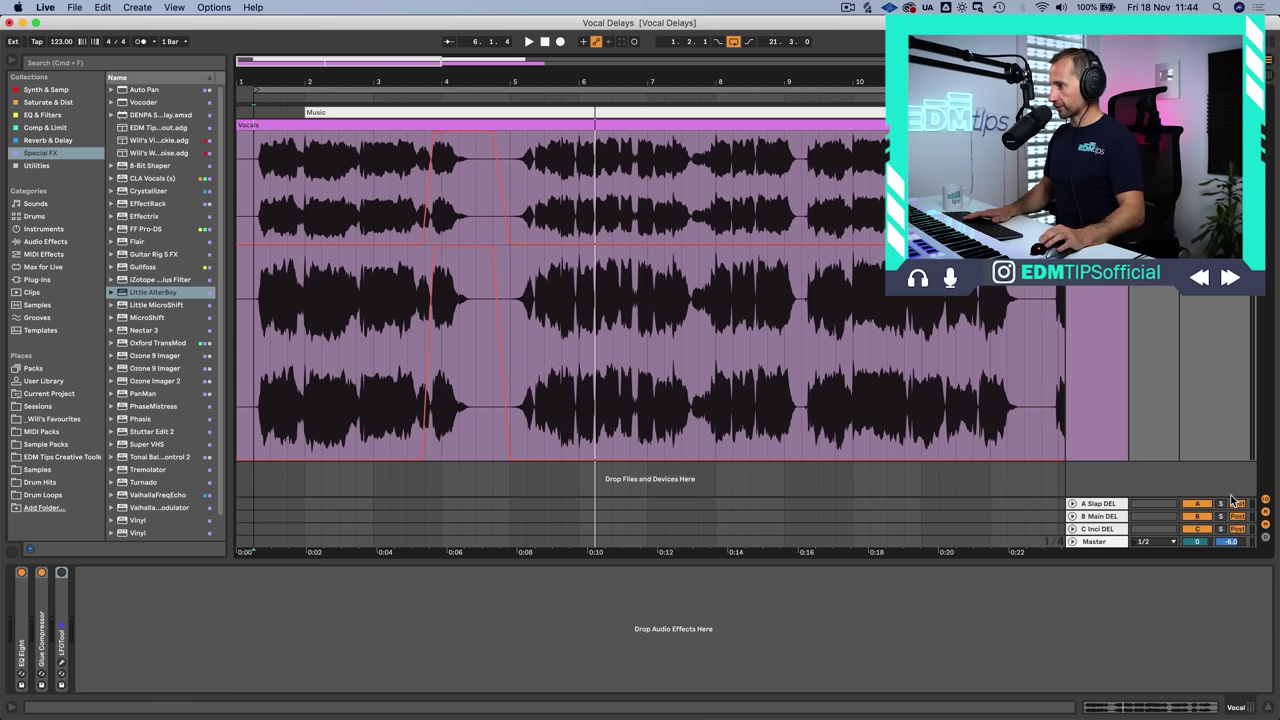
Play the vocal from the start with B Main DEL muted to check the automated delay throw, and unfold the C Inci DEL return.
click(253, 305)
key(space)
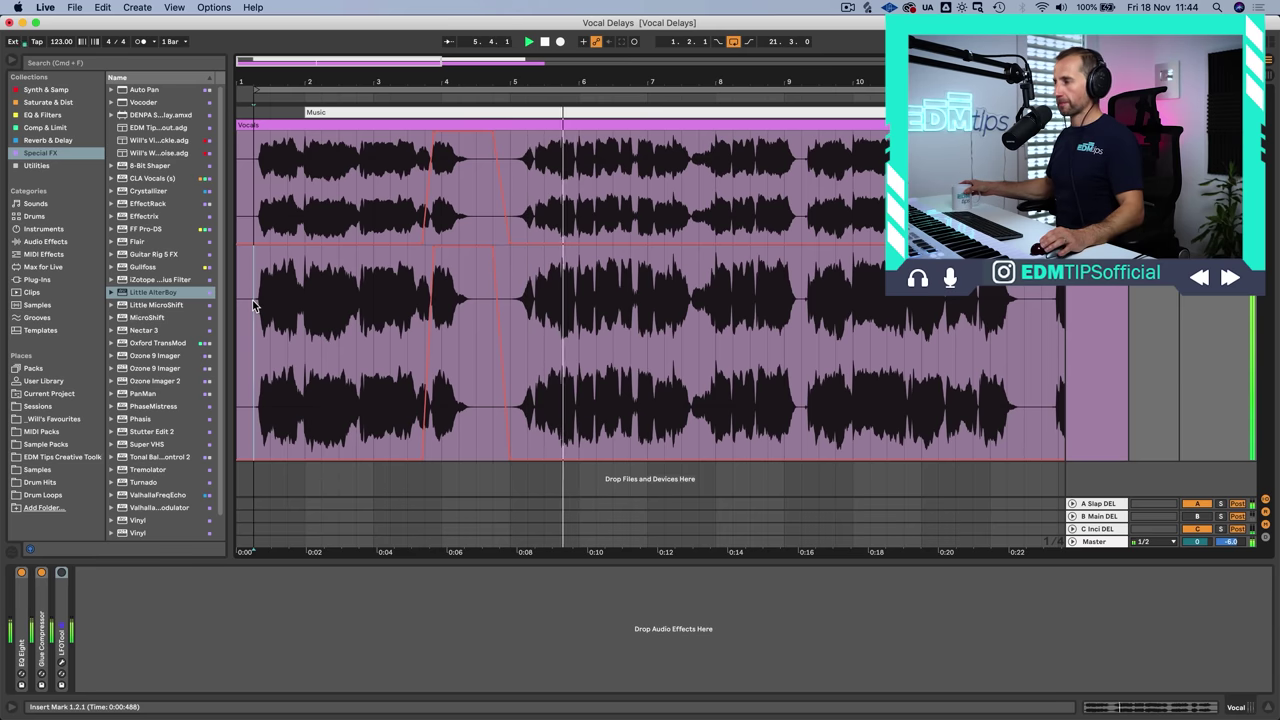
click(1072, 528)
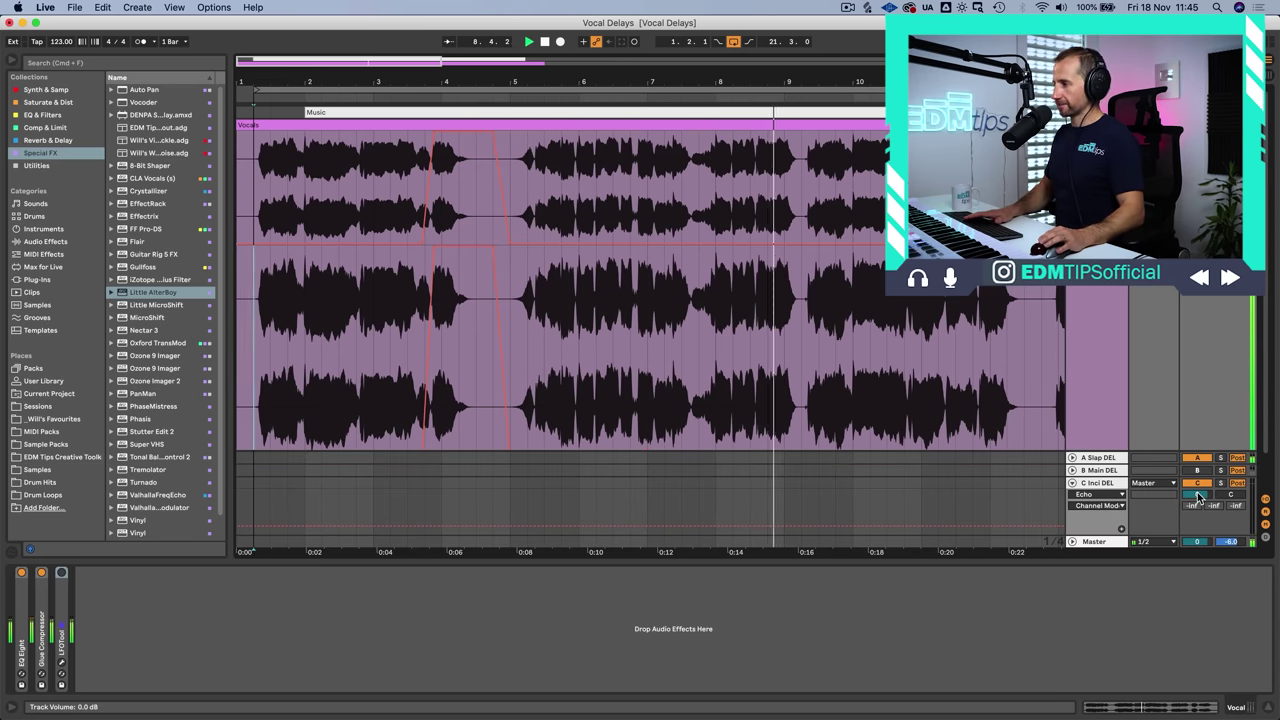
key(space)
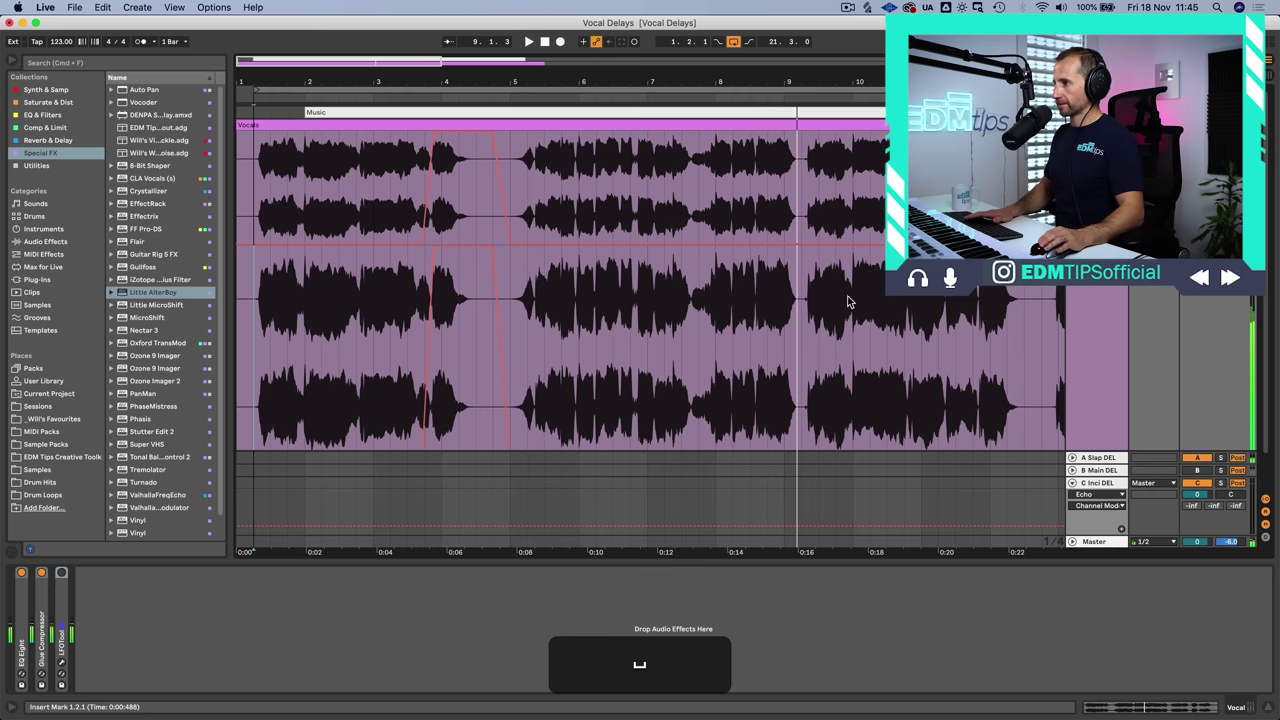
Add a second rise in the C-Inci DEL send automation from -inf to 0.0 dB just before beat 8.4.
click(765, 244)
click(750, 246)
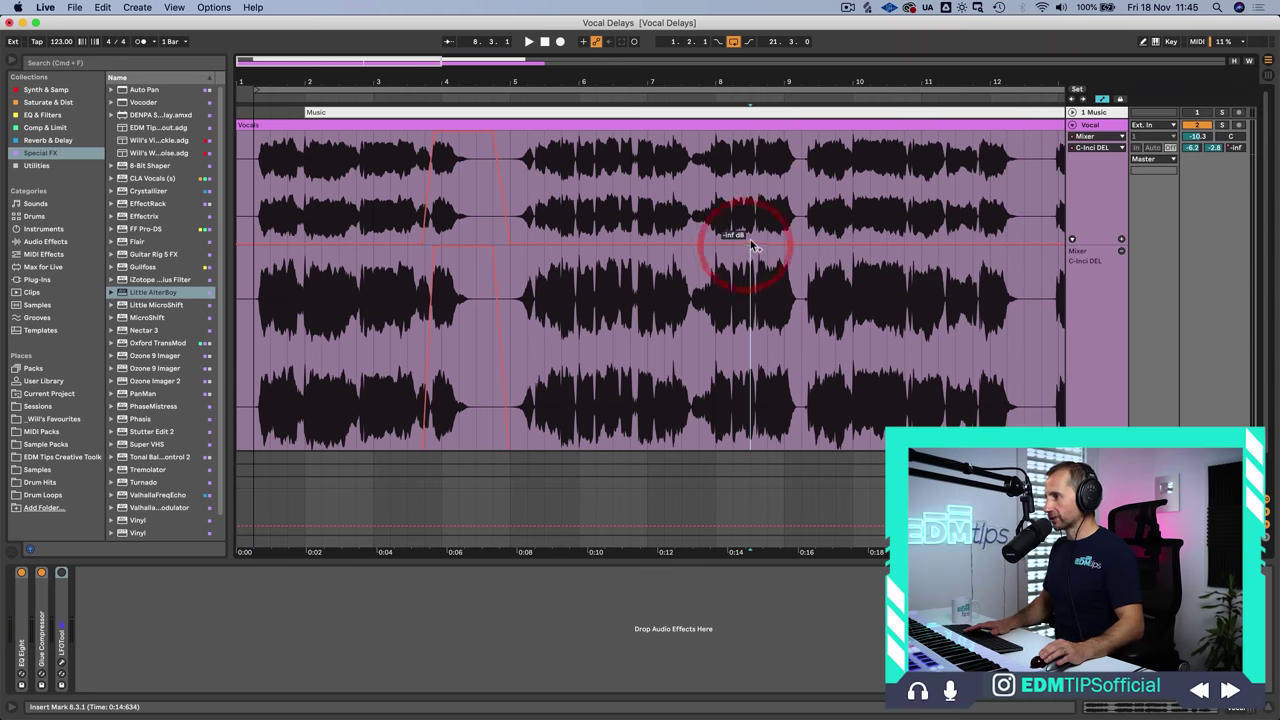
key(Right)
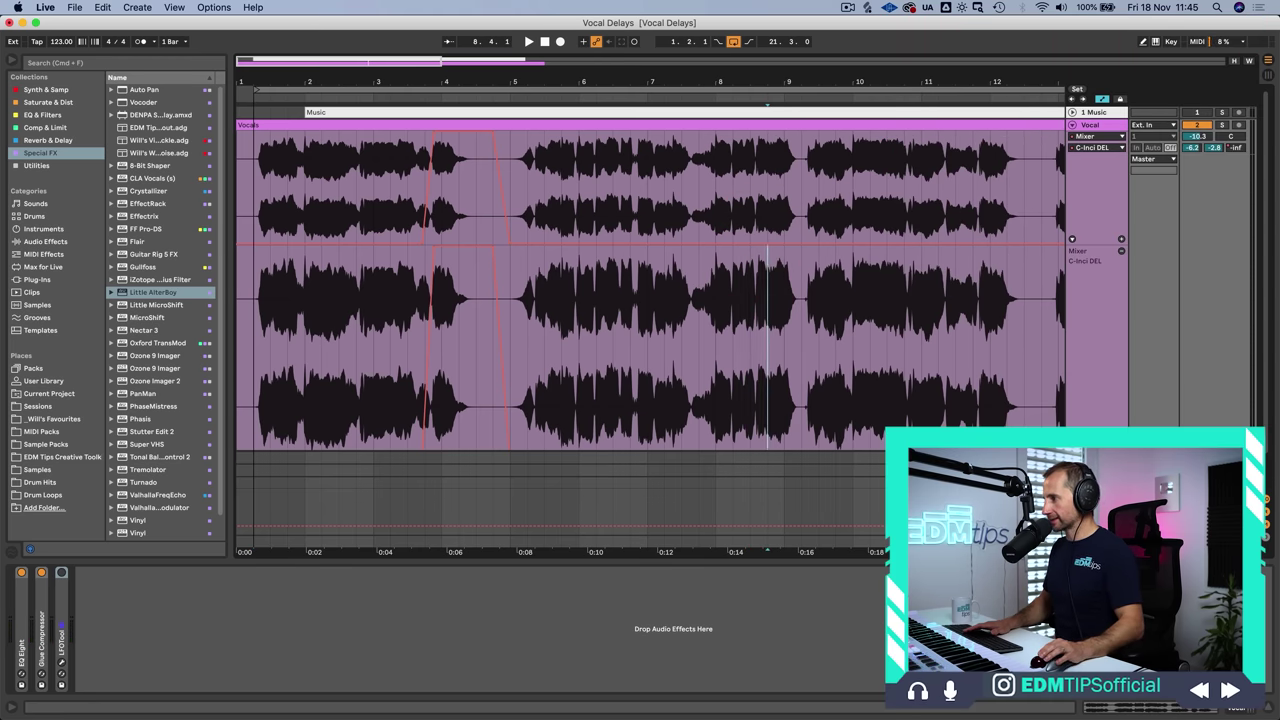
click(420, 260)
click(766, 206)
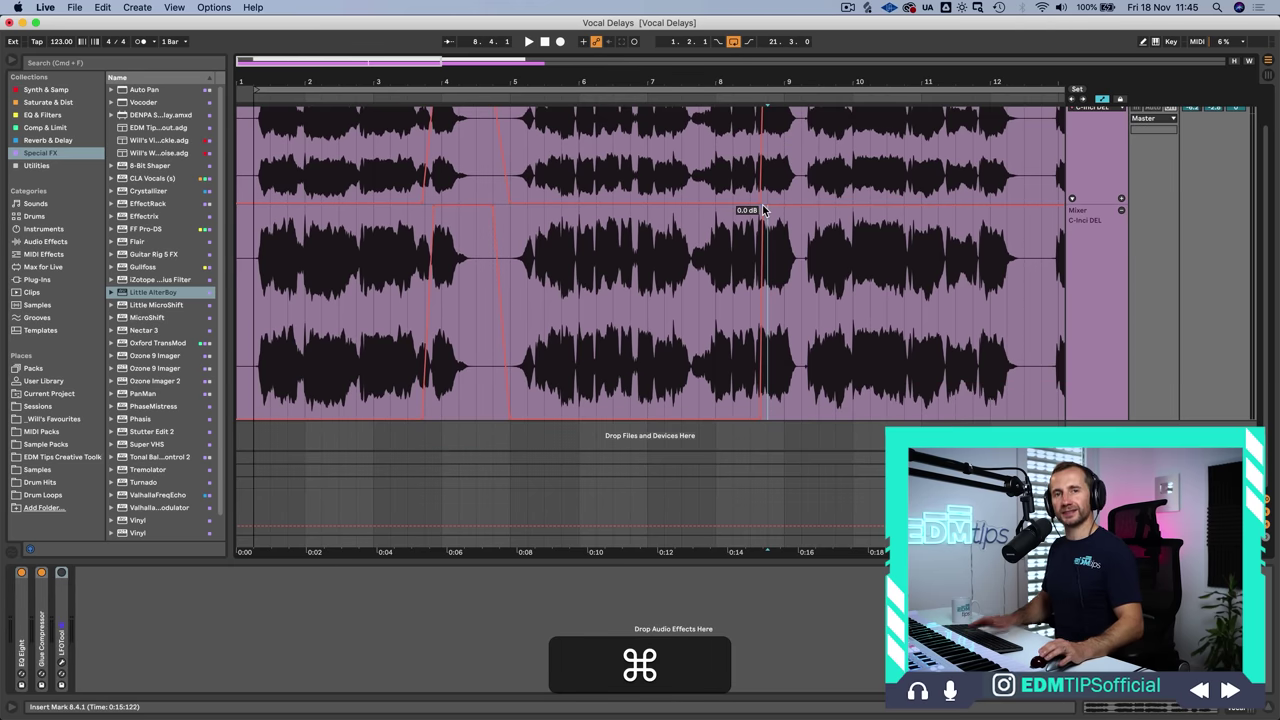
click(738, 268)
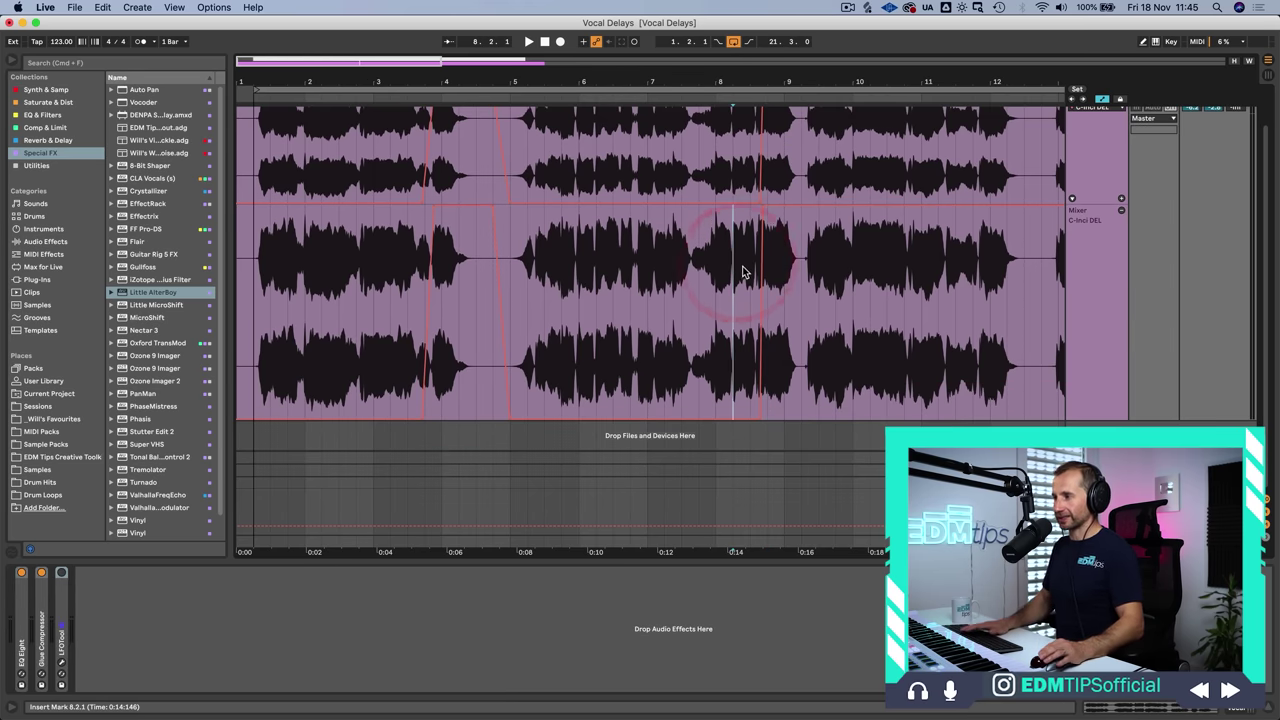
Shift the second rise in the C-Inci DEL send automation earlier to about 8.3.3 and play that vocal phrase.
scroll(769, 94, up, 5)
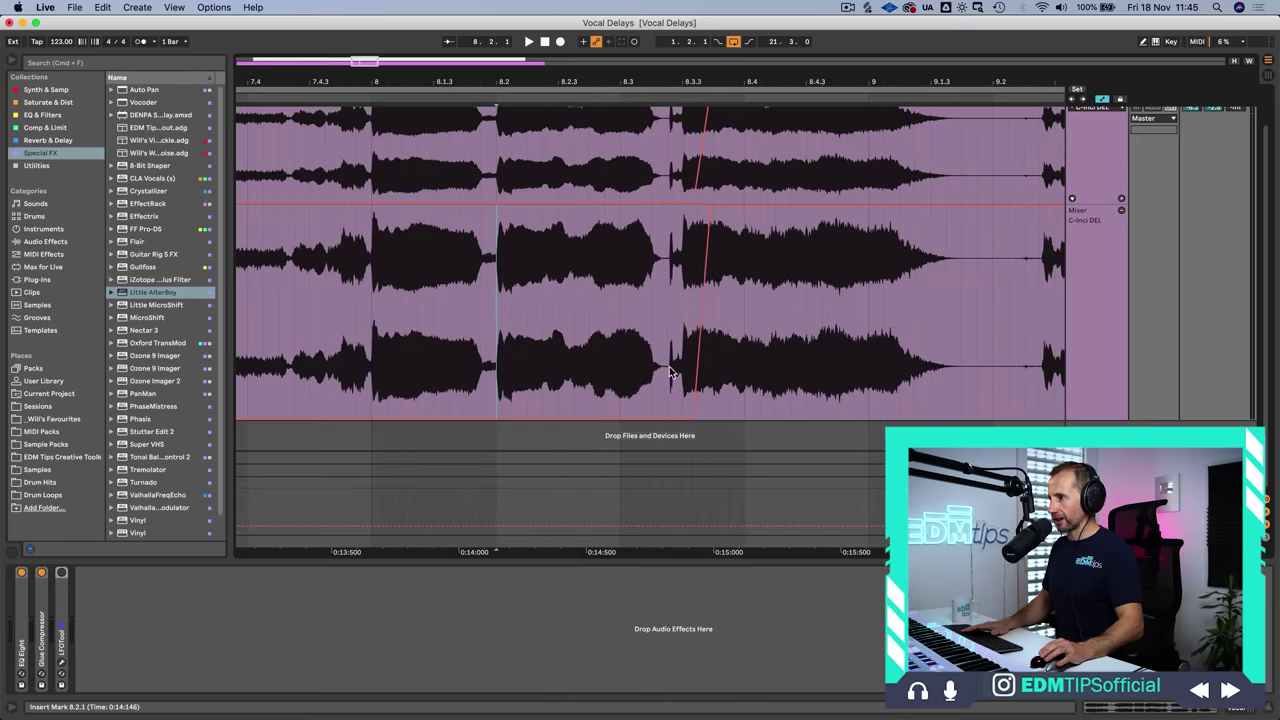
drag(698, 329, 690, 330)
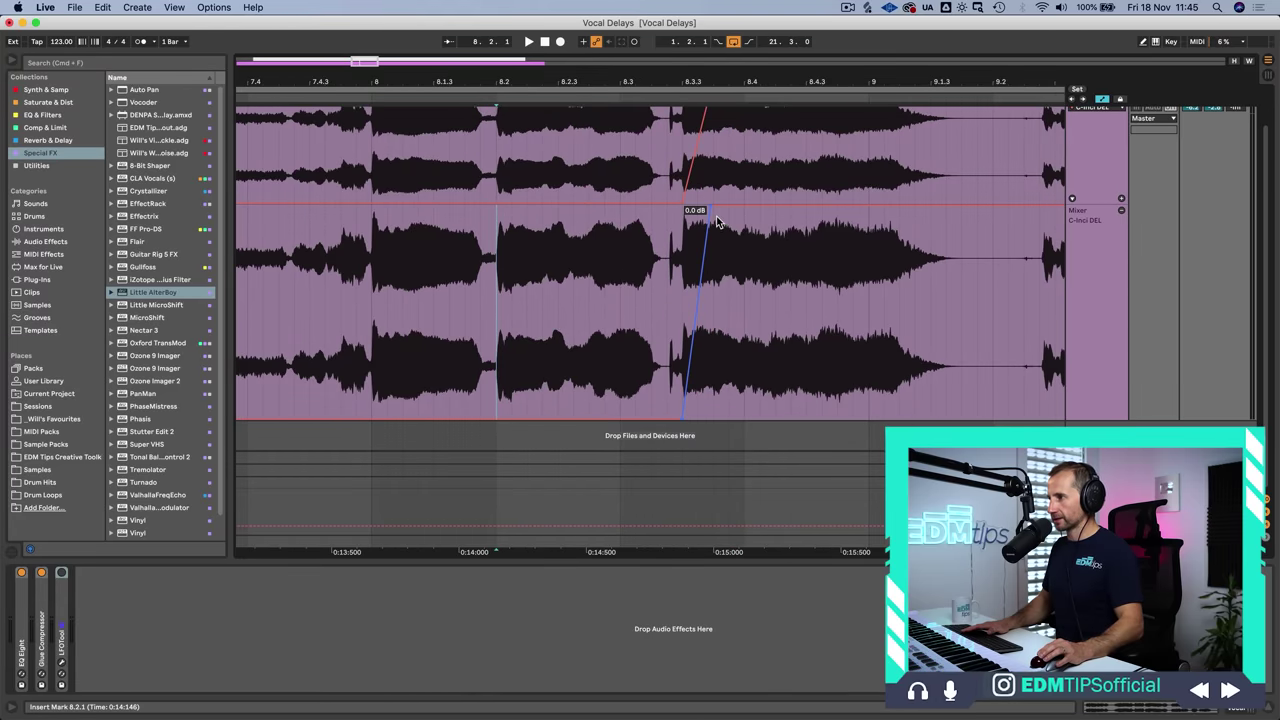
click(531, 95)
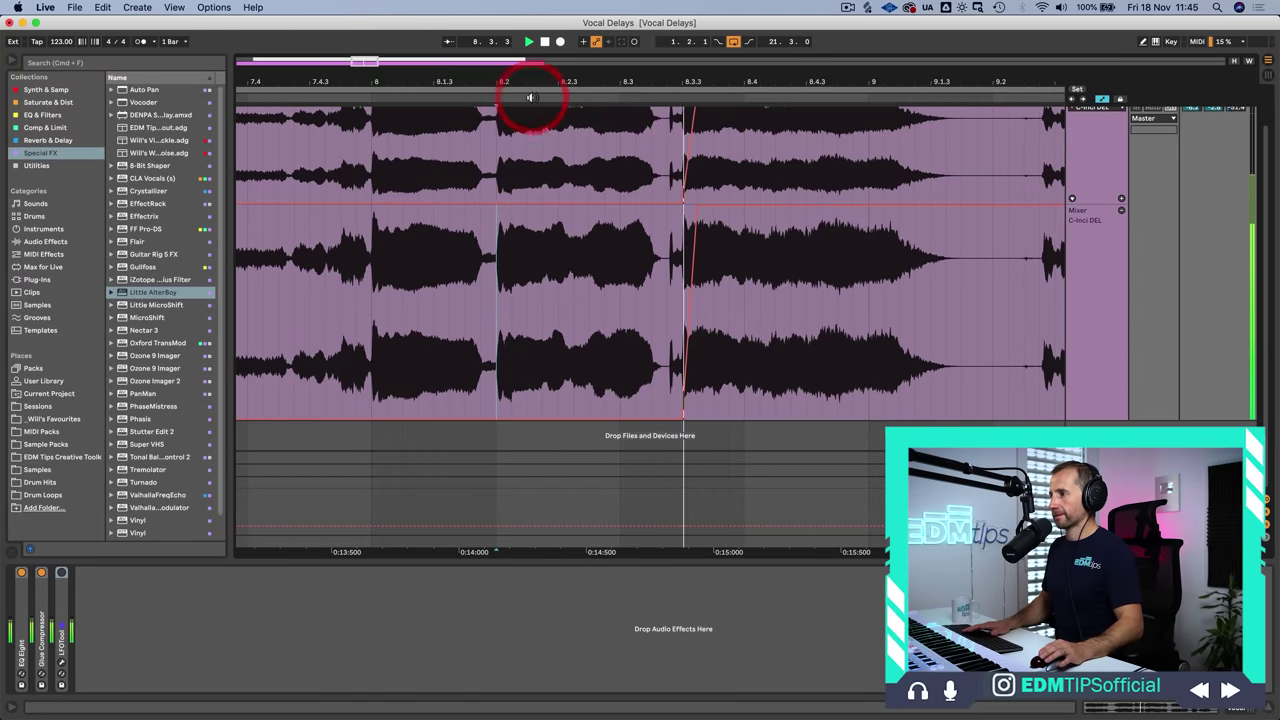
key(space)
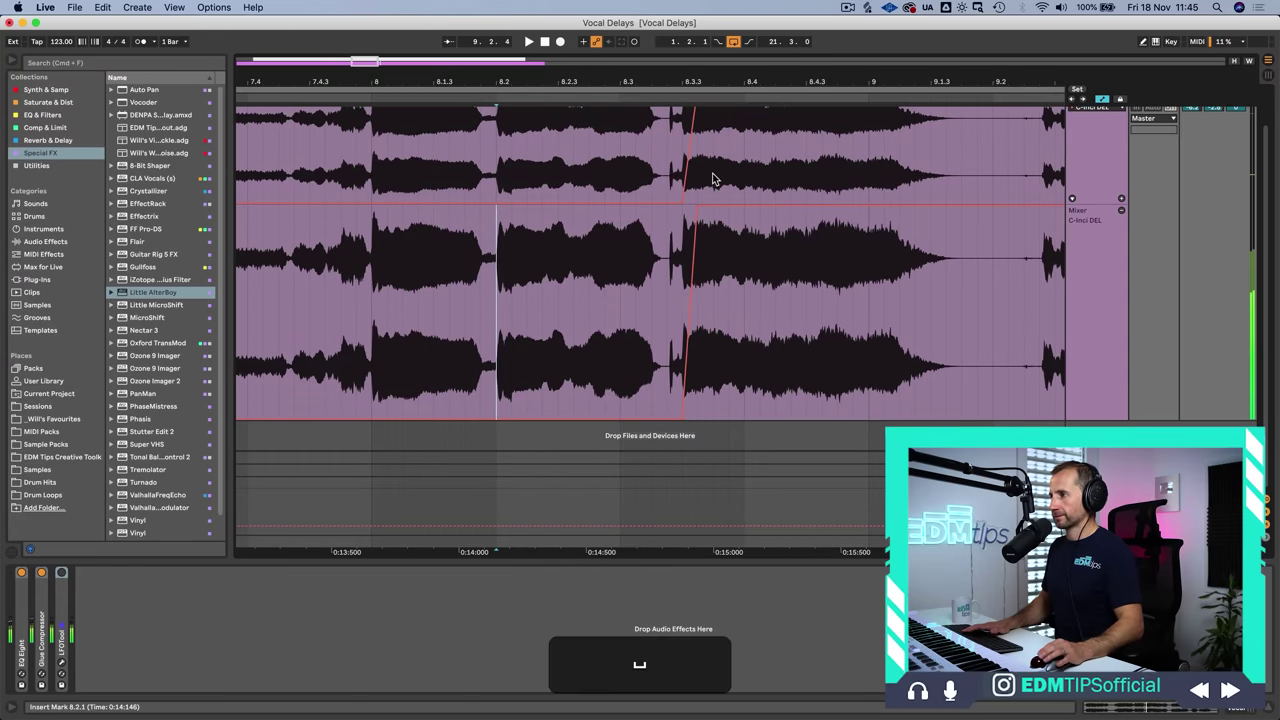
Steepen the send rise at 8.3.3 to a near-vertical jump to 0.0 dB and play it from about 8.2.
drag(698, 212, 684, 210)
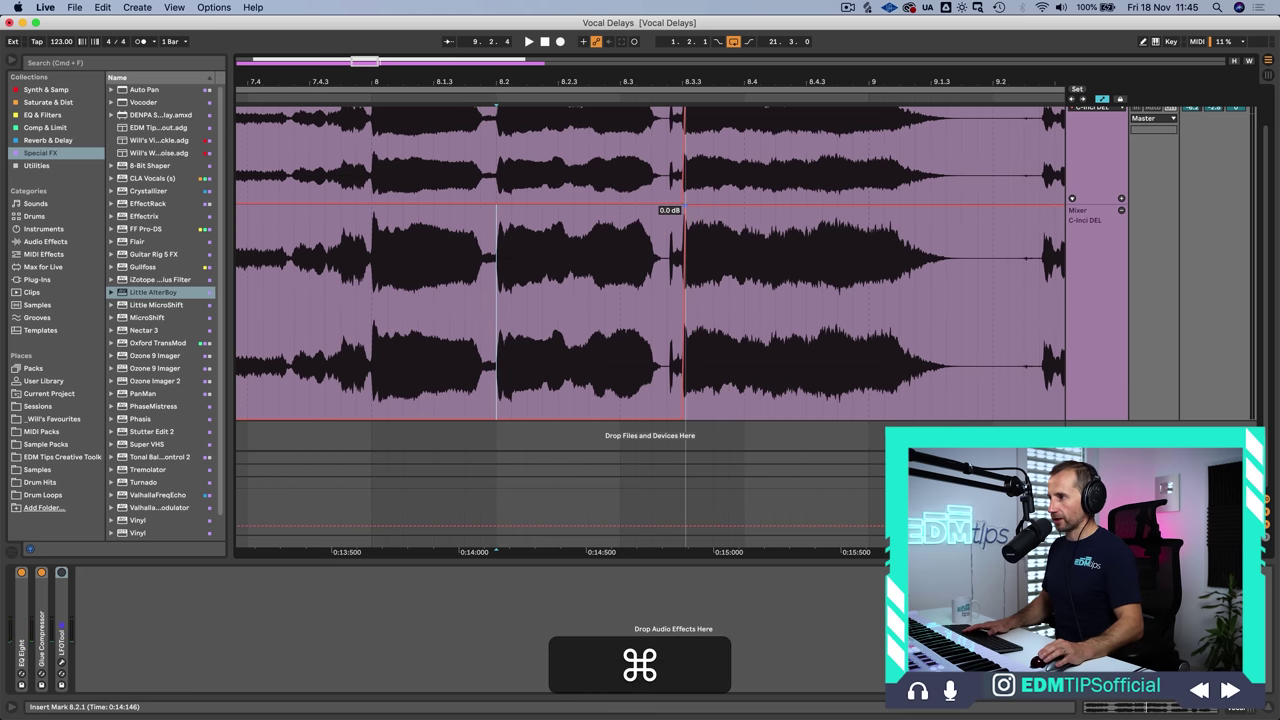
click(681, 418)
click(469, 97)
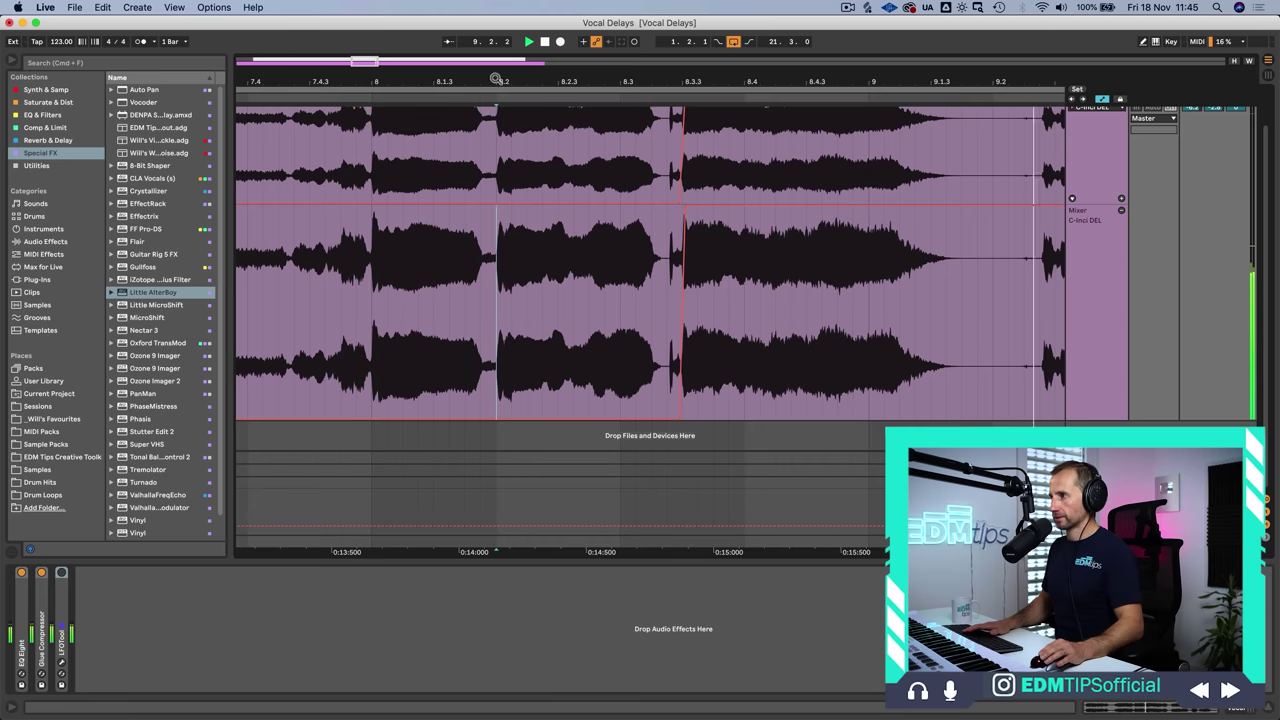
Drop the C-Inci DEL send automation back to -inf early in bar 9, just before the next vocal phrase.
scroll(550, 167, down, 5)
key(space)
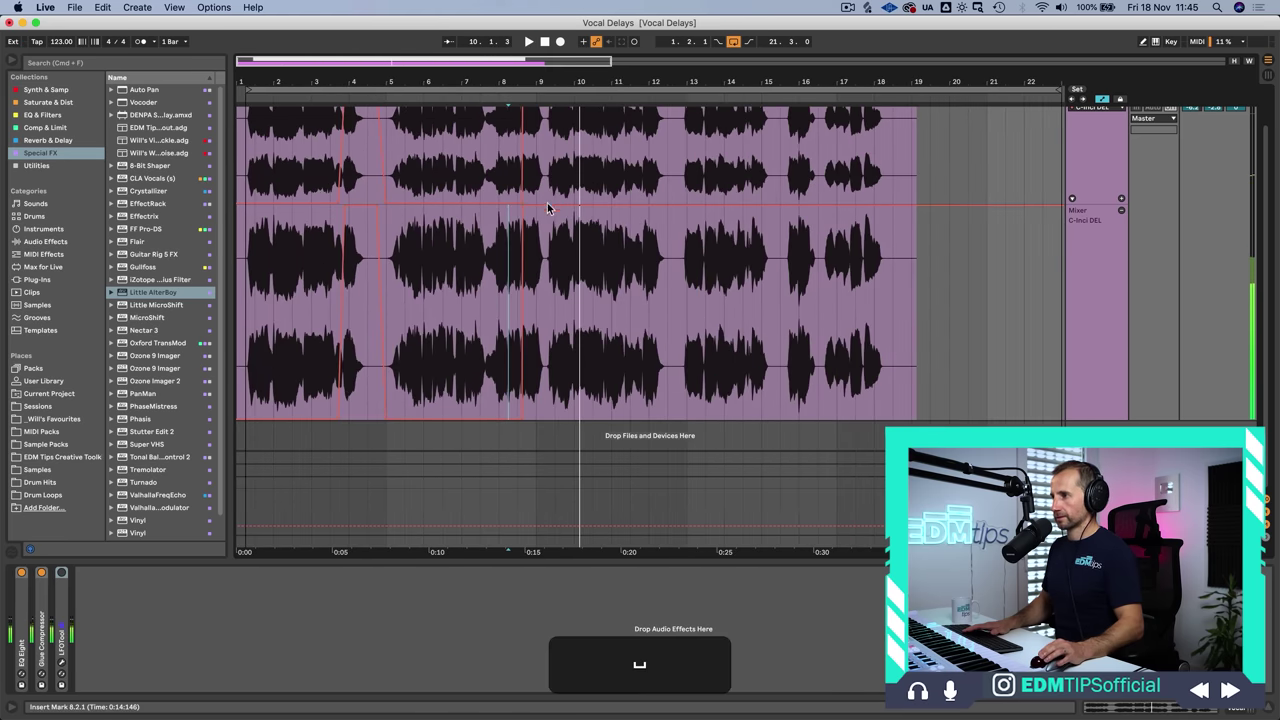
drag(548, 210, 547, 420)
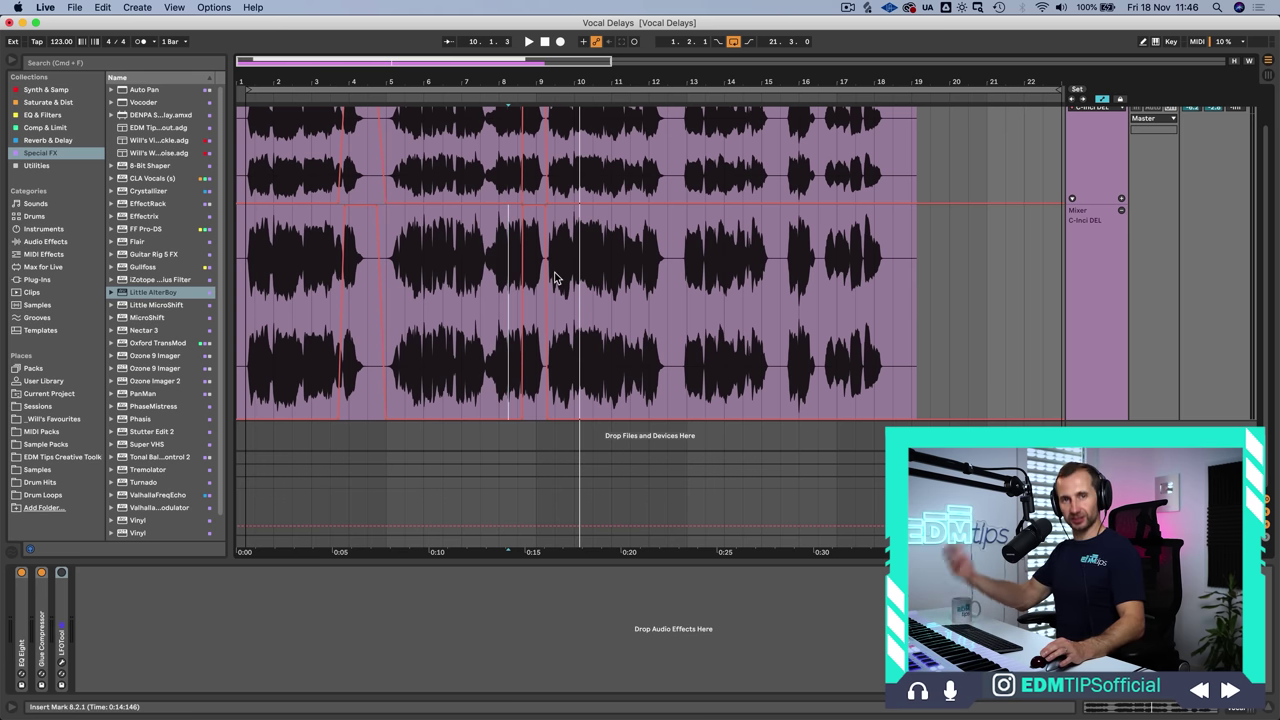
key(space)
Copy the send automation from 3.3.1 to 5.3.1, paste it at 11.3.1 and play the result.
drag(331, 304, 410, 324)
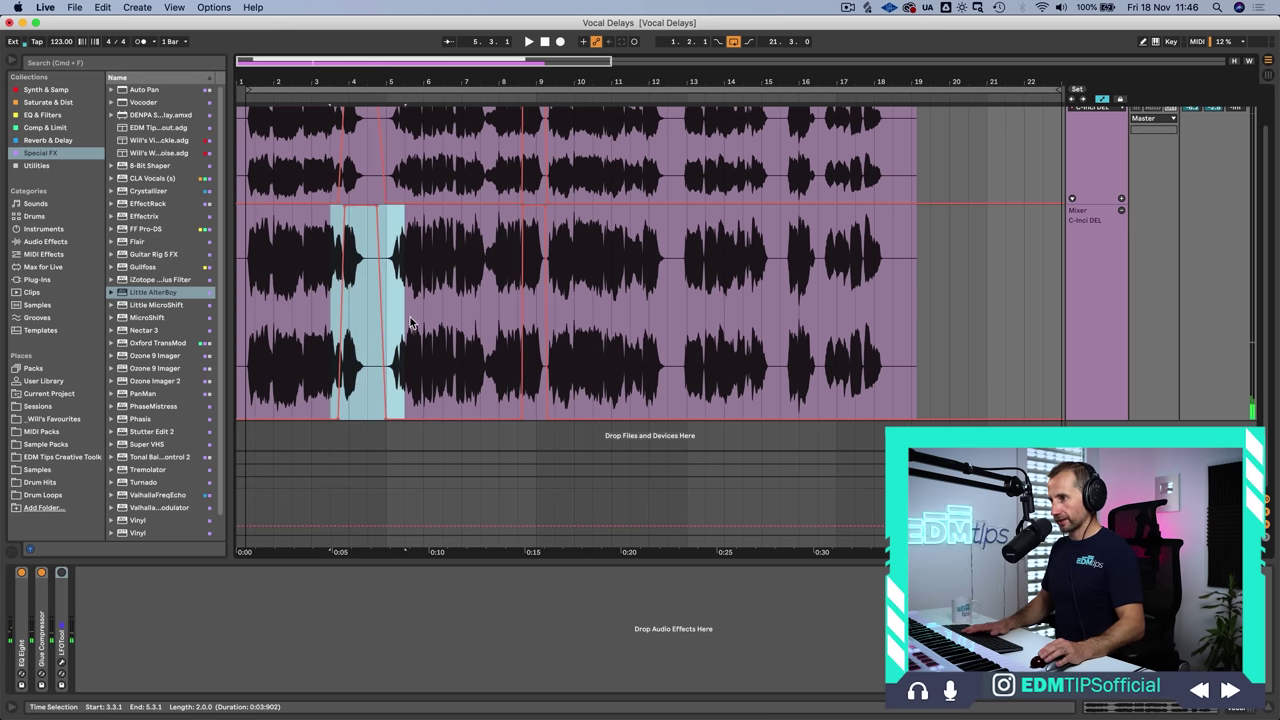
key(super+c)
click(629, 297)
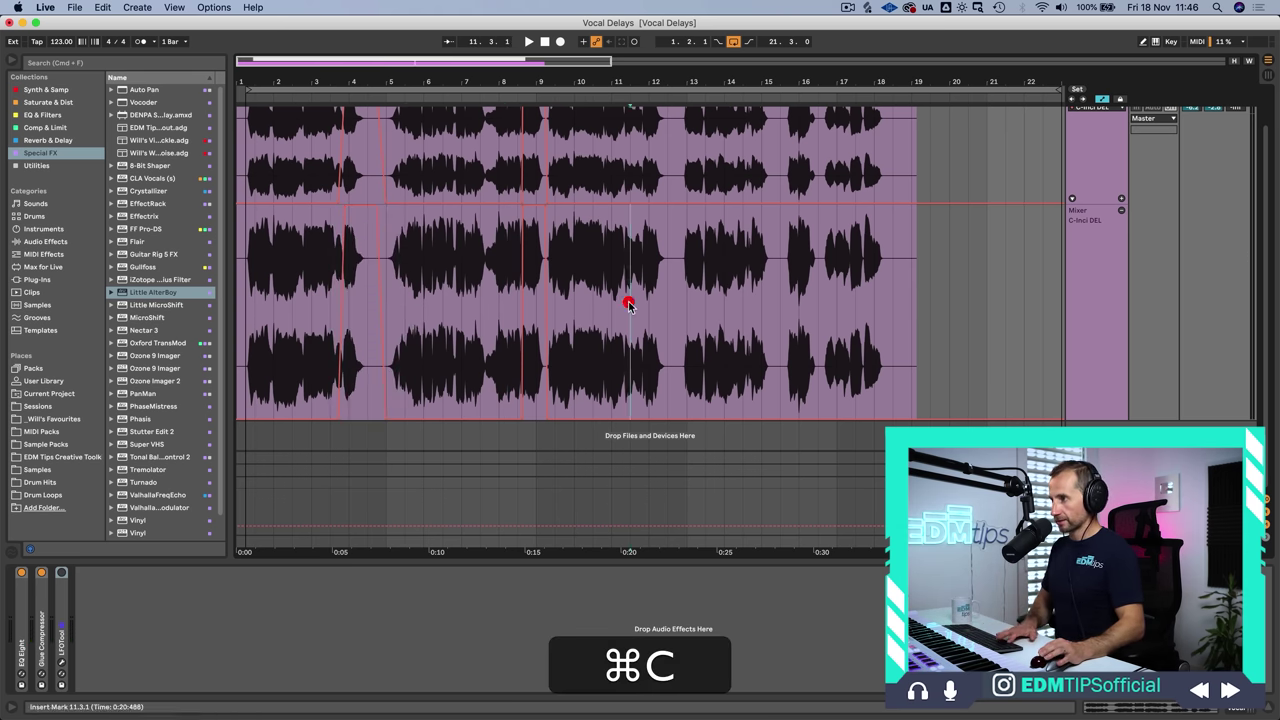
key(super+v)
key(space)
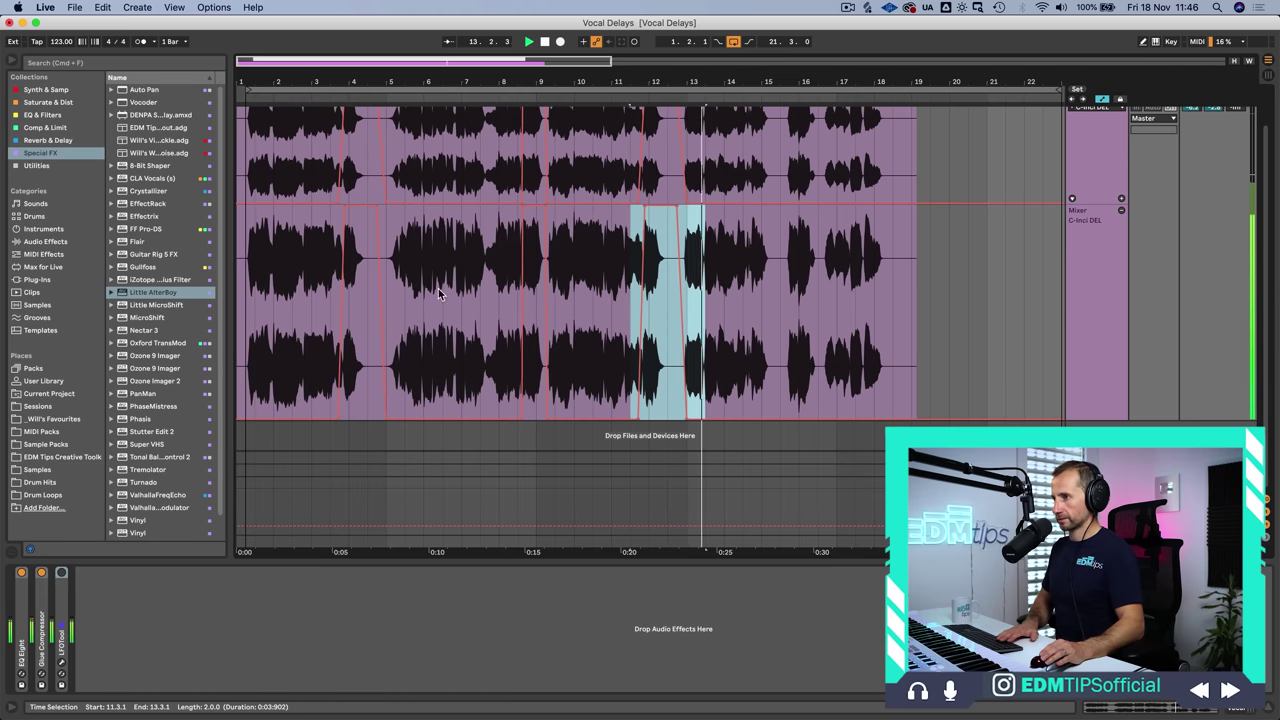
drag(504, 313, 570, 318)
key(super+c)
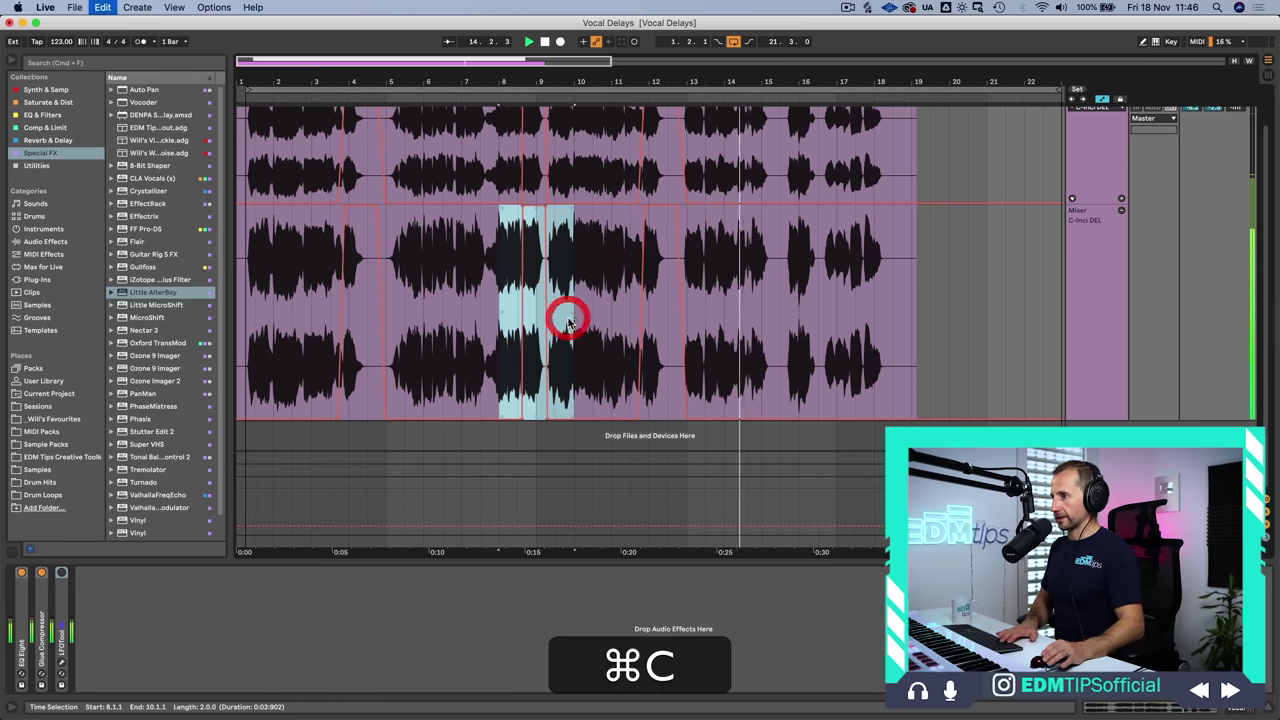
click(852, 307)
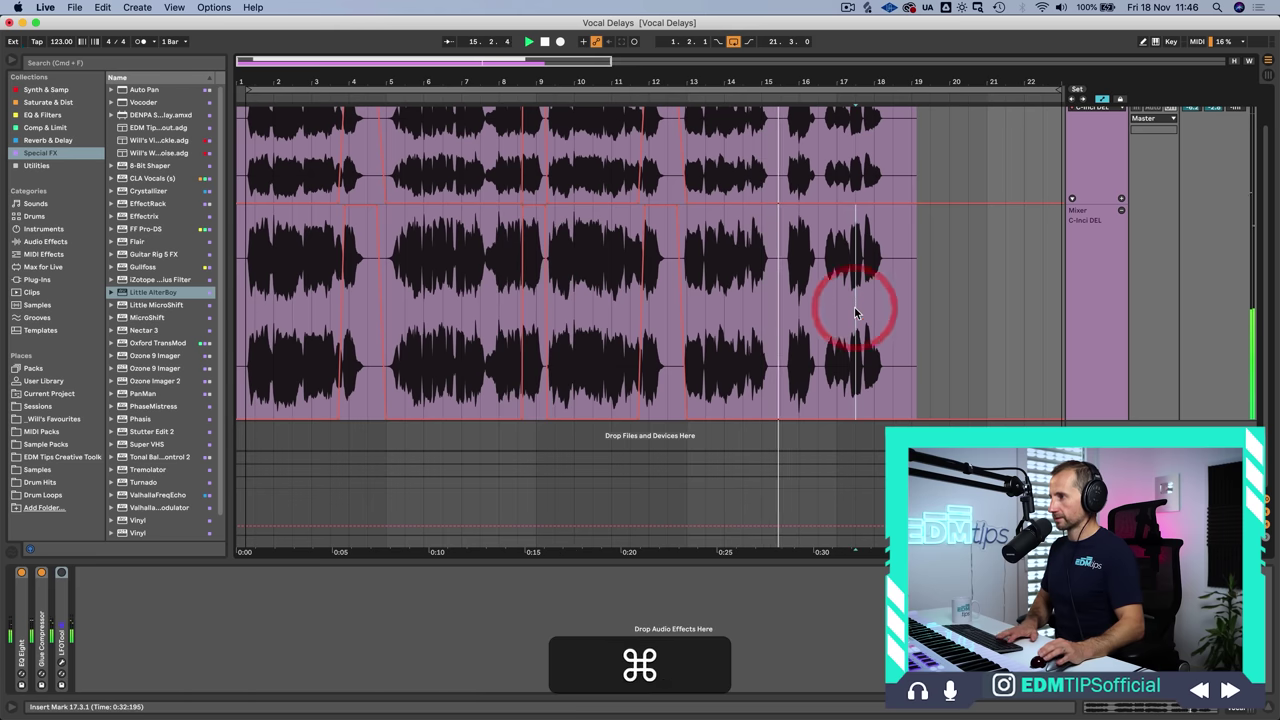
key(super+space)
Copy the send automation from 11.3.1 to 13.1.1, paste it at 14.3.1 and play the phrase.
drag(628, 313, 686, 314)
key(super+c)
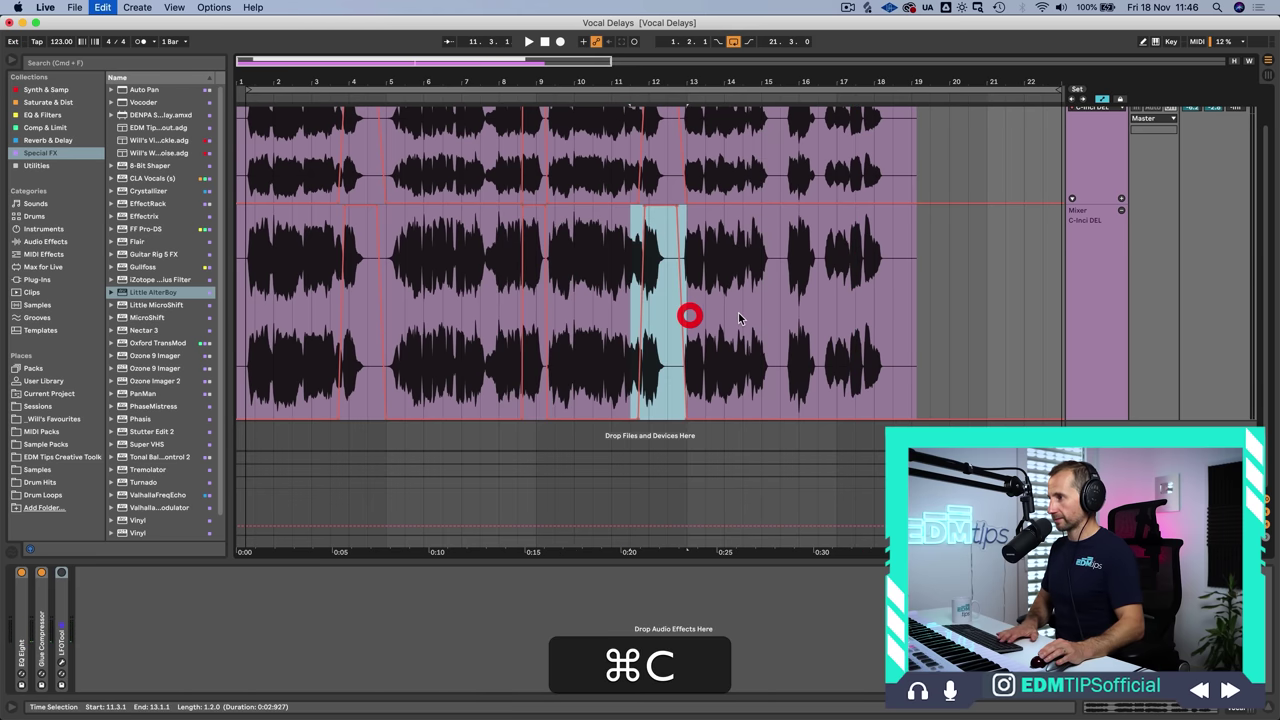
click(741, 316)
key(super+v)
key(super+space)
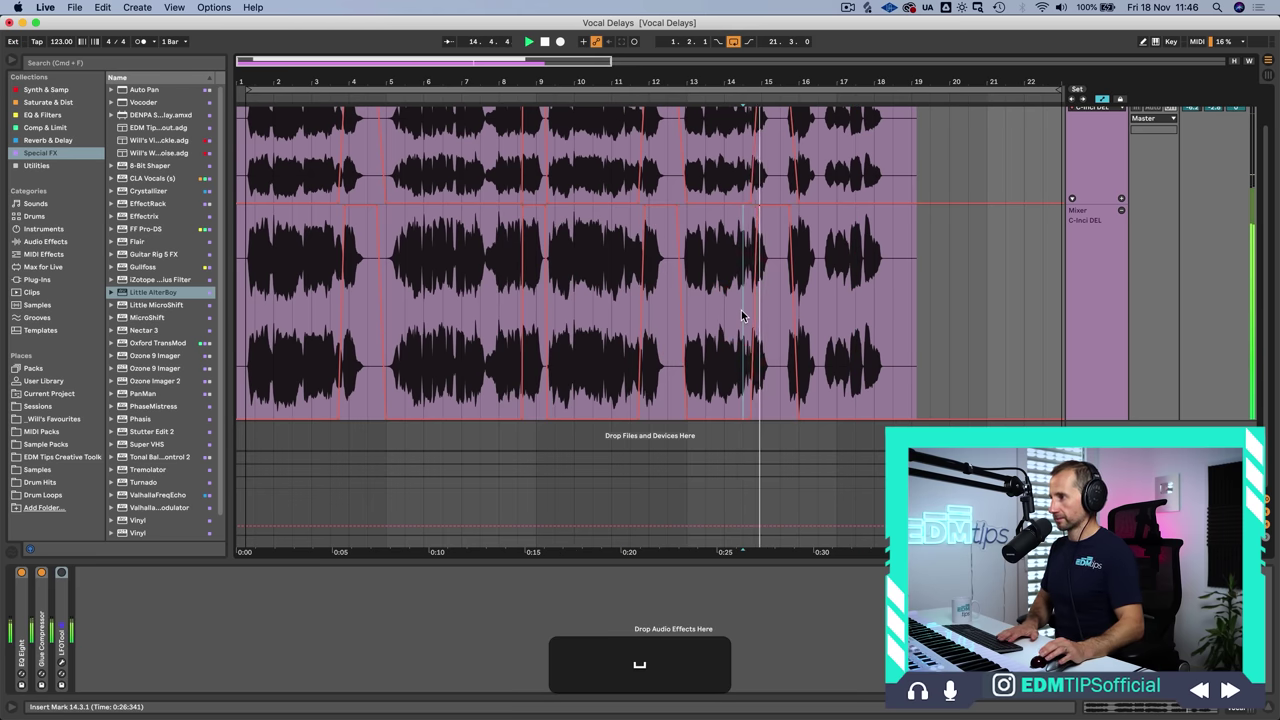
key(space)
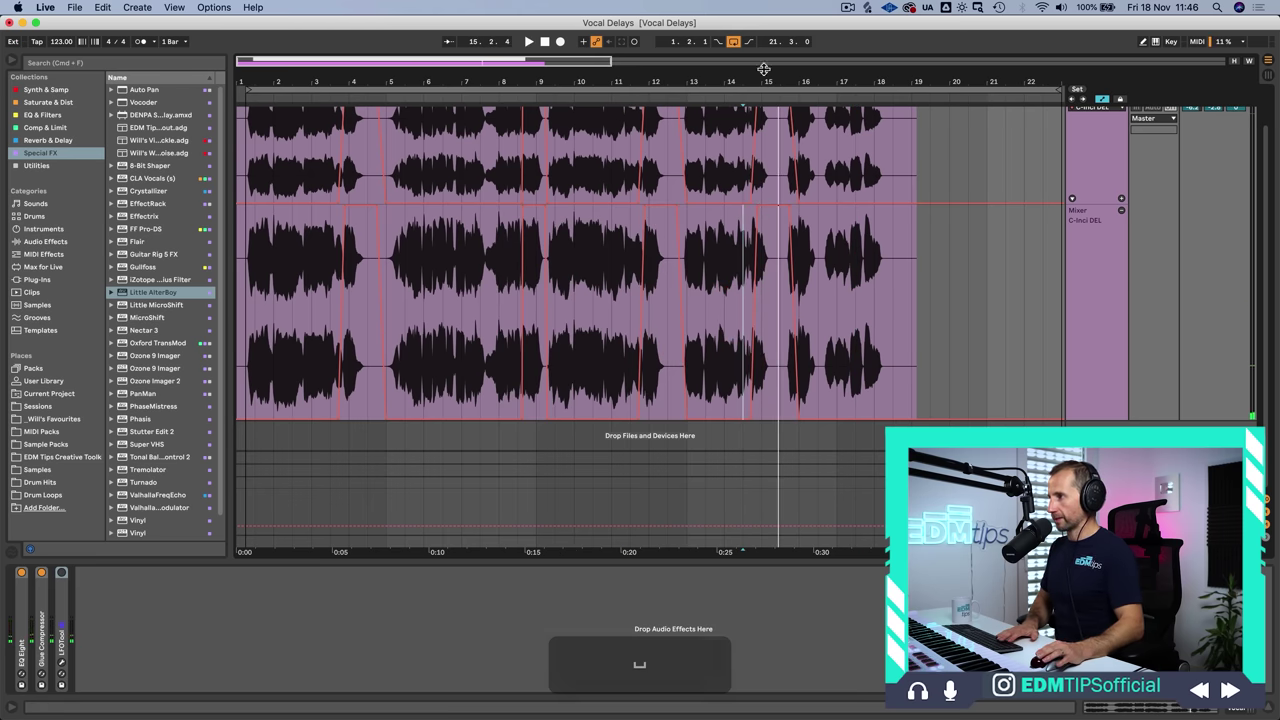
Play the phrase from bar 14 and move the pasted send automation's drop to -inf earlier, to about 15.3.
scroll(730, 190, up, 10)
drag(680, 214, 636, 208)
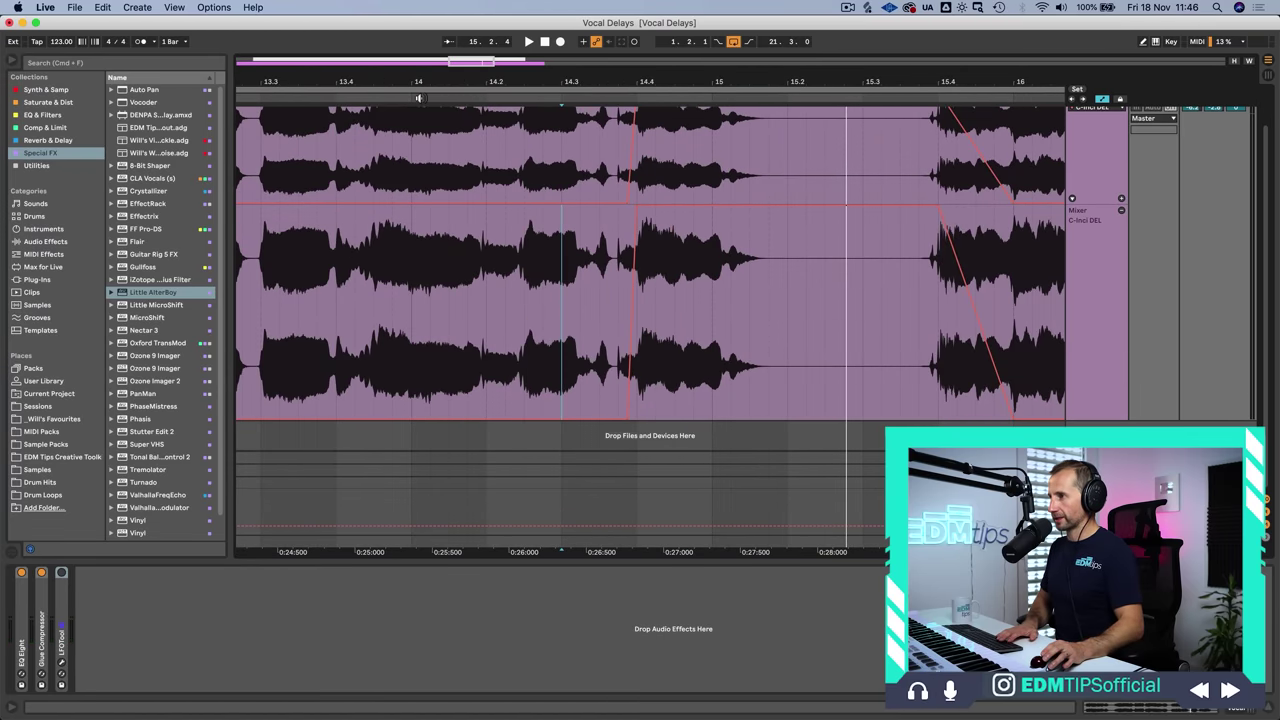
click(419, 98)
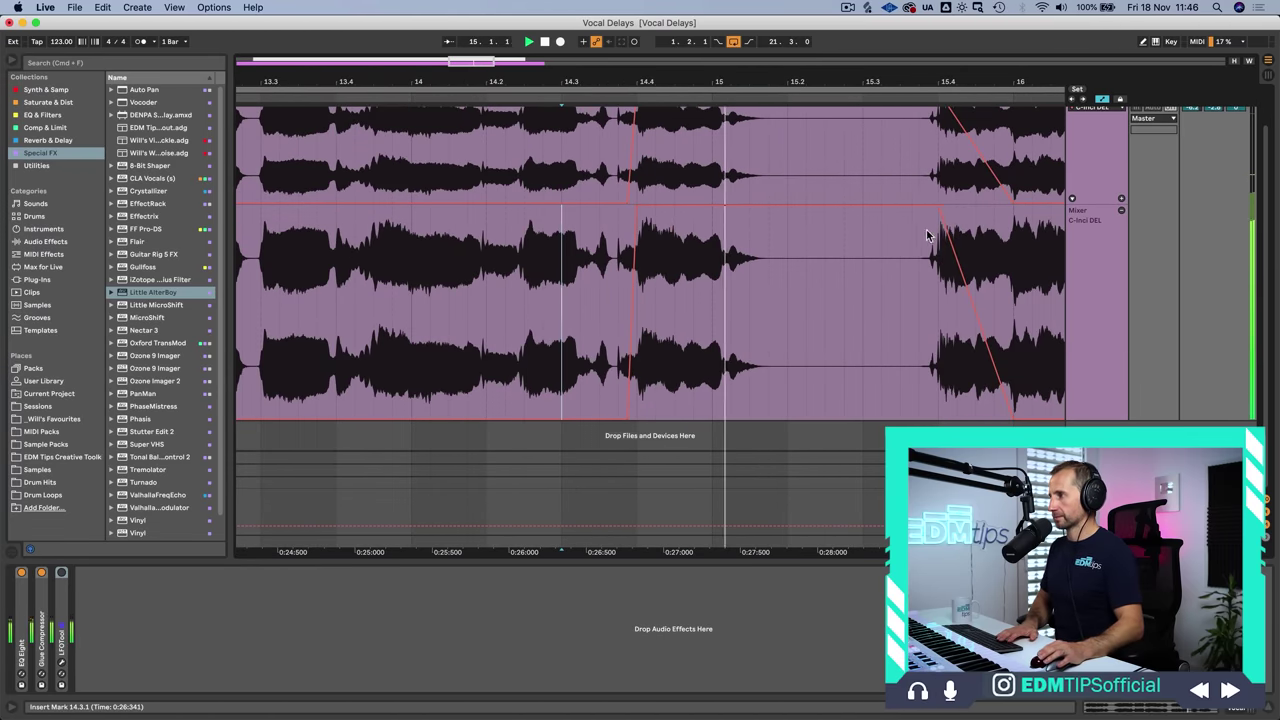
key(space)
click(876, 206)
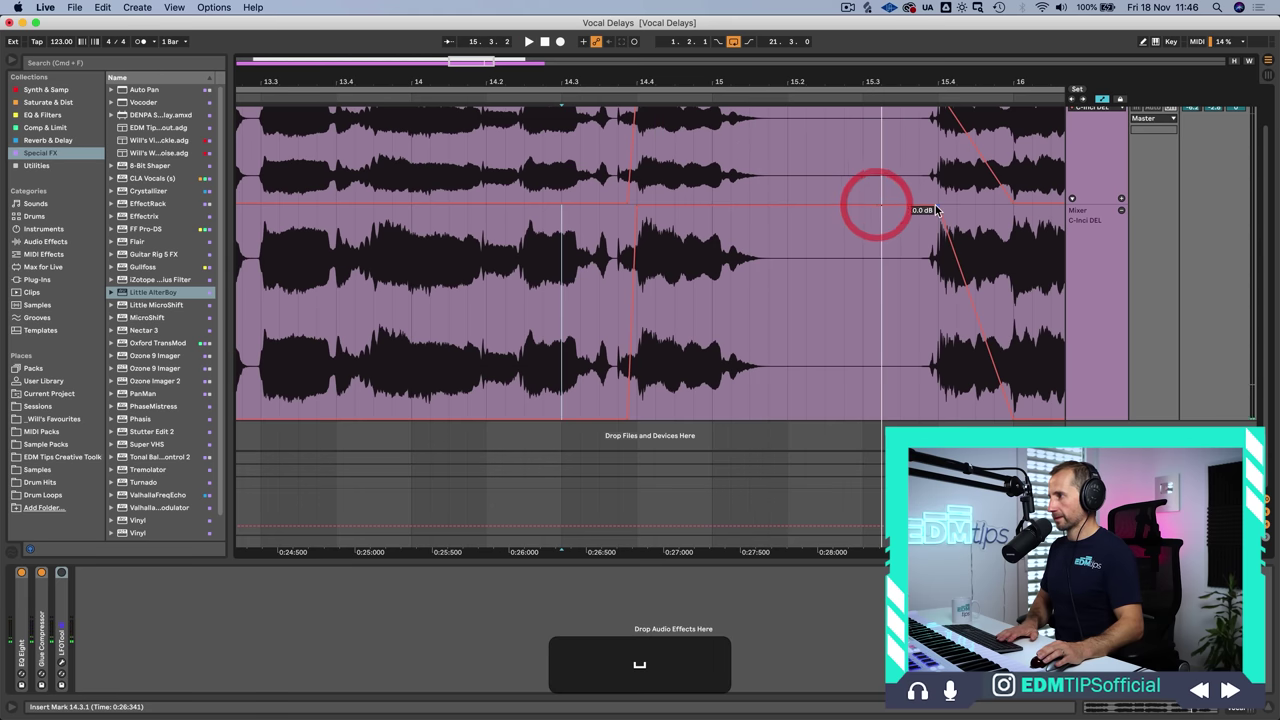
drag(935, 210, 884, 412)
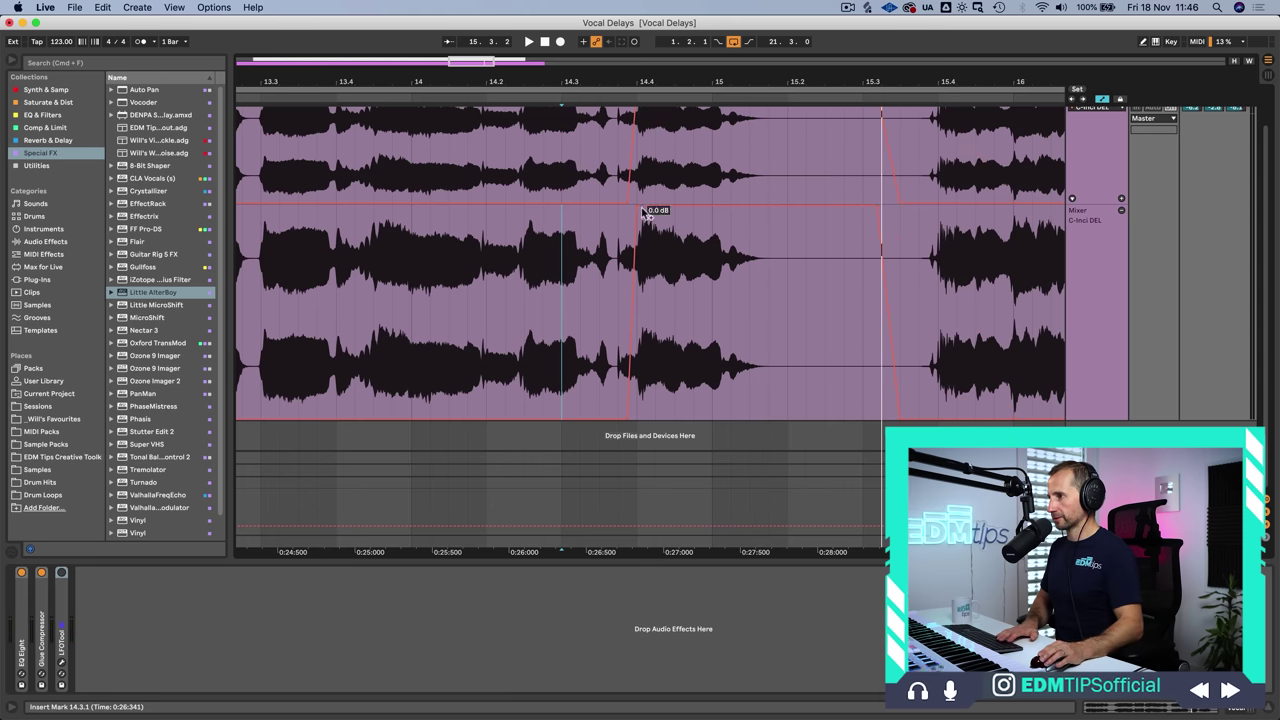
Steepen the send rise to 0.0 dB just before 14.4 and play the phrase with its delay throw.
drag(636, 208, 628, 208)
key(super)
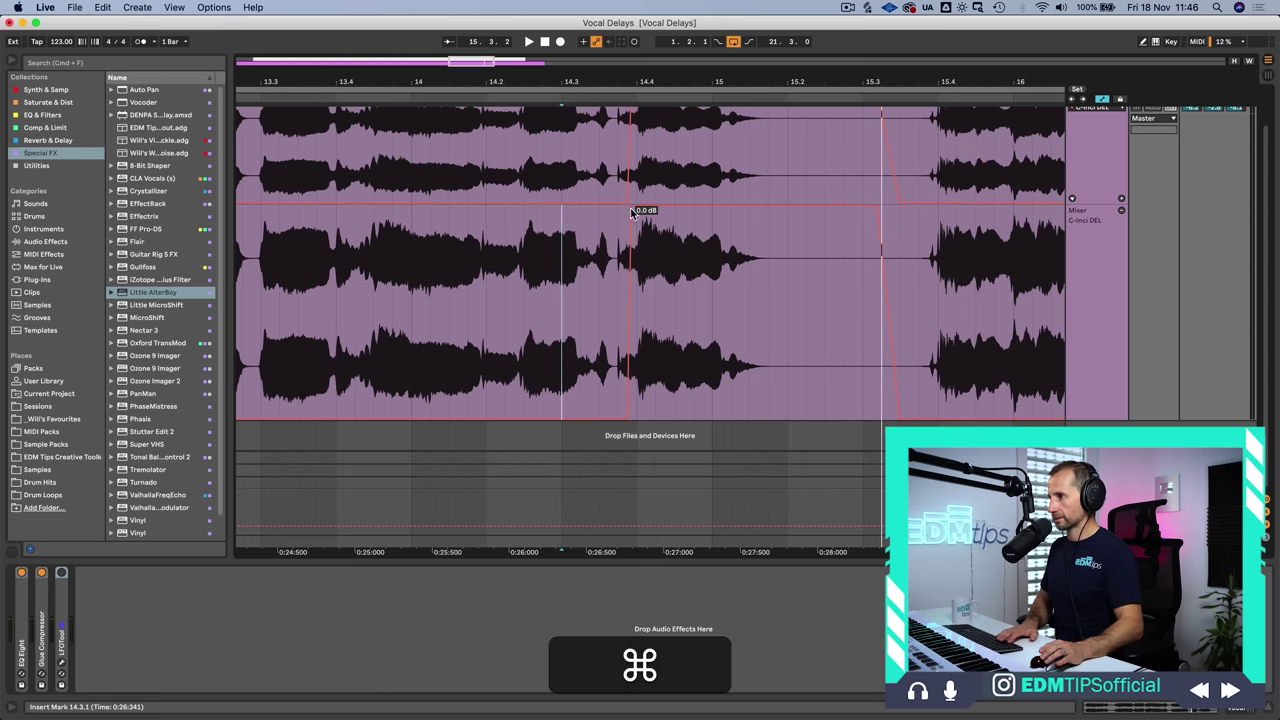
click(550, 85)
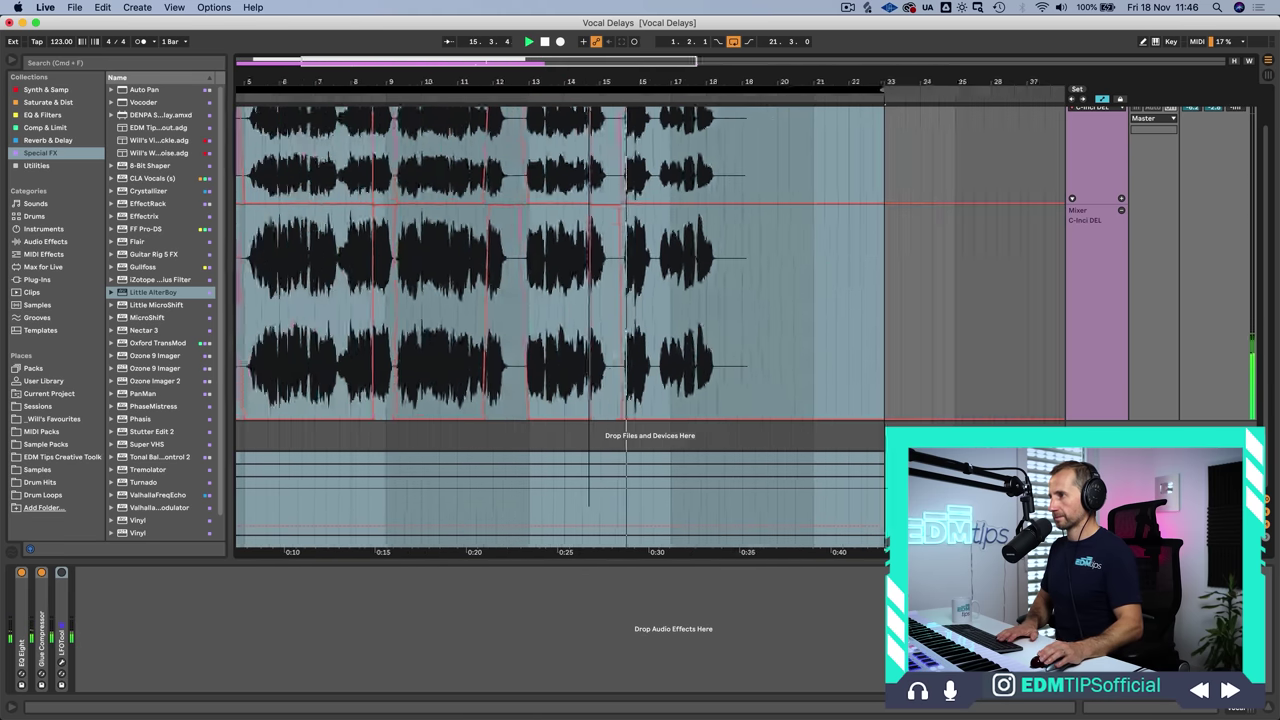
Listen to the last vocal phrase and raise the C-Inci DEL send automation from -inf to 0 dB at bar 17.
click(655, 215)
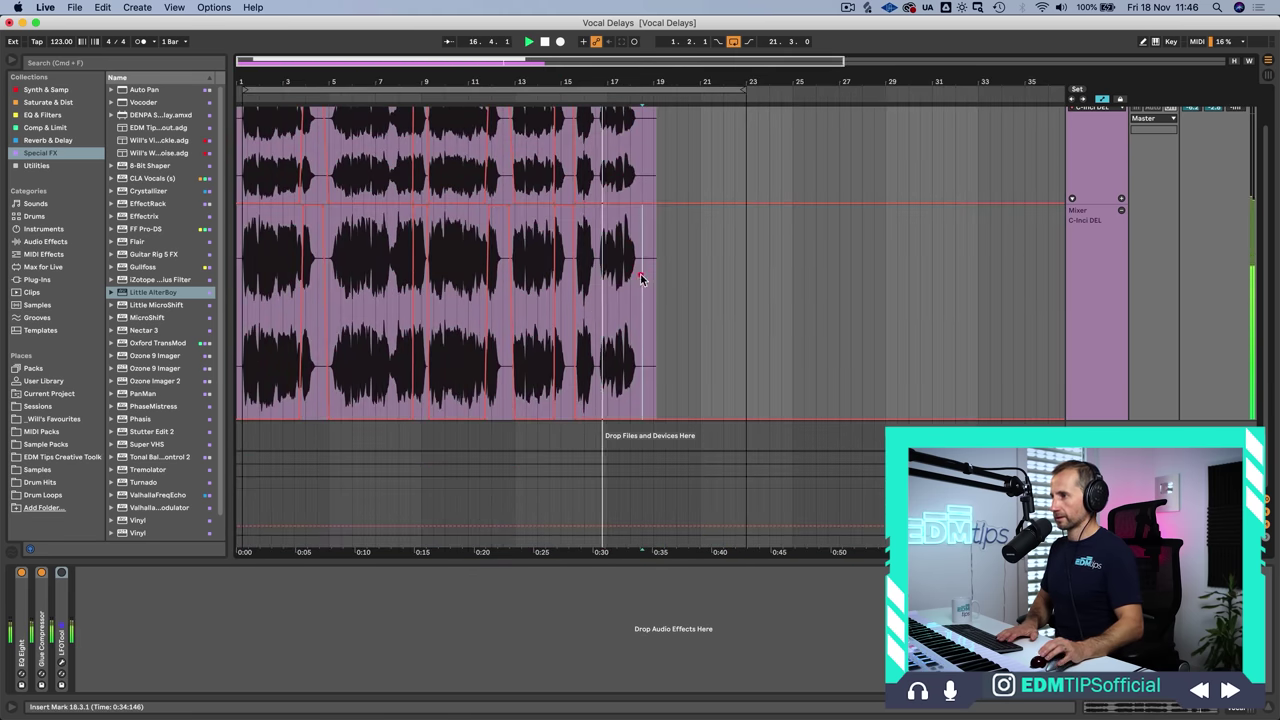
click(640, 280)
drag(615, 82, 615, 93)
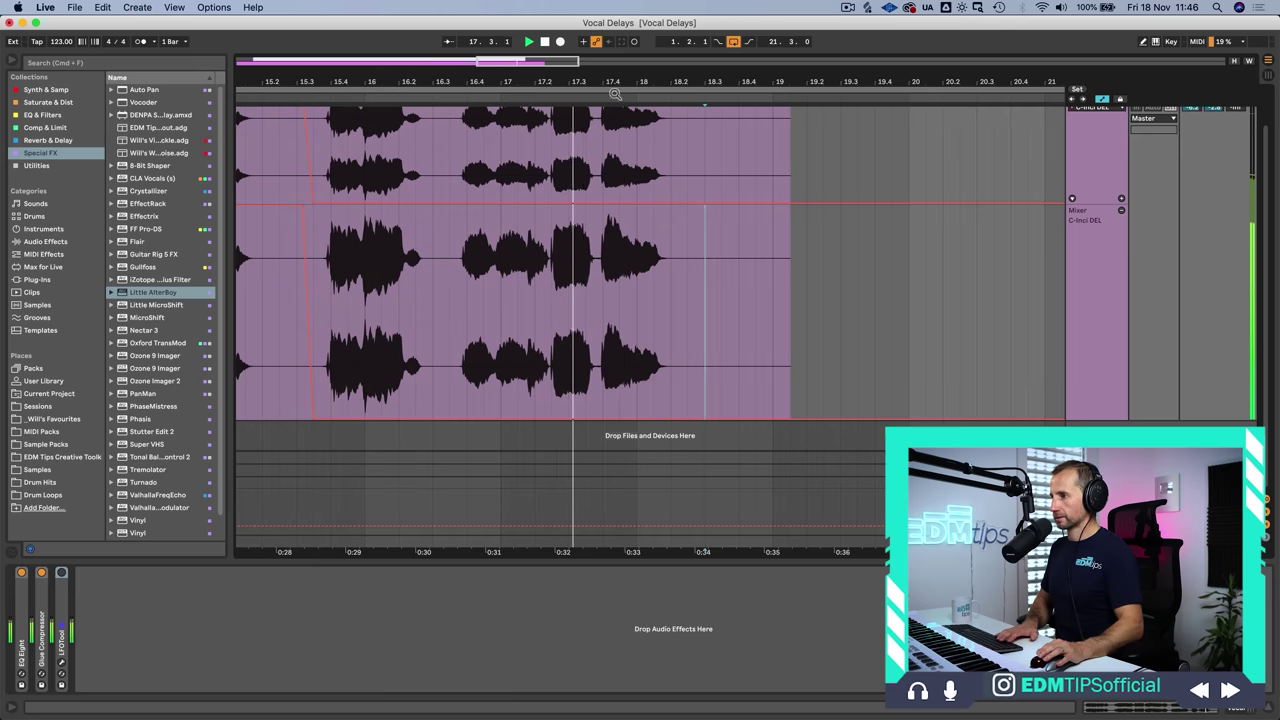
key(space)
click(500, 416)
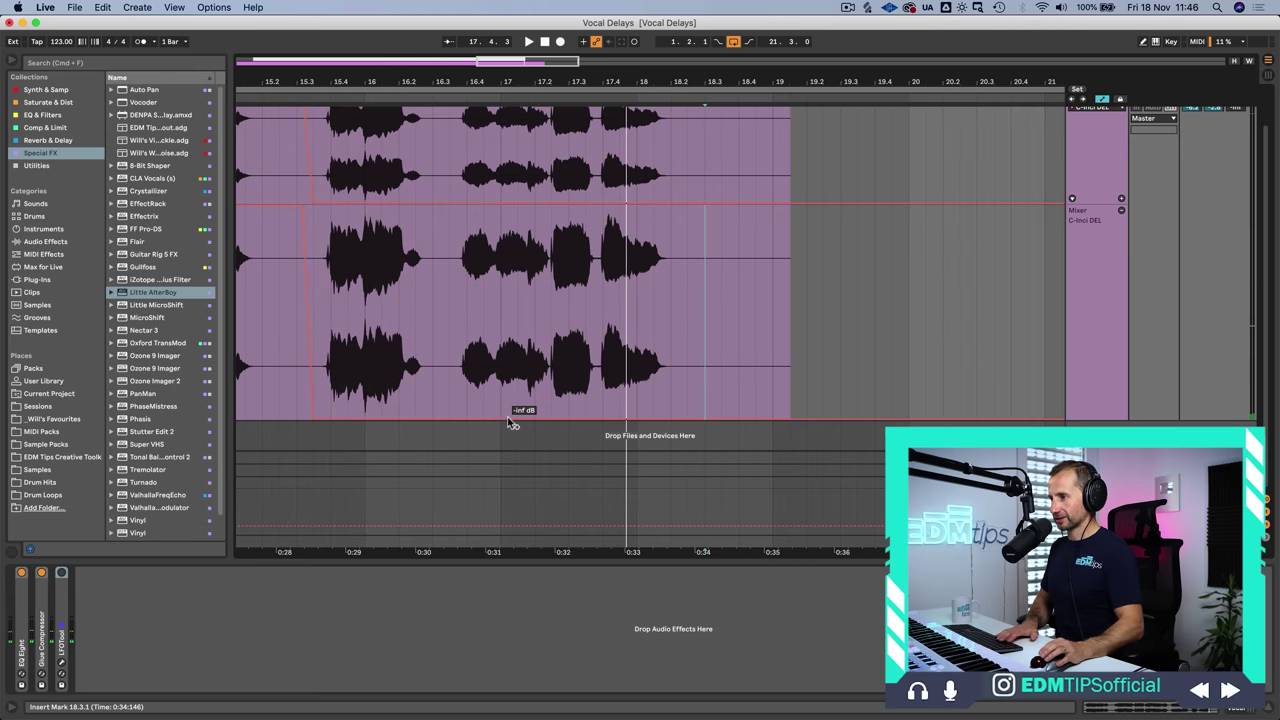
drag(510, 420, 508, 207)
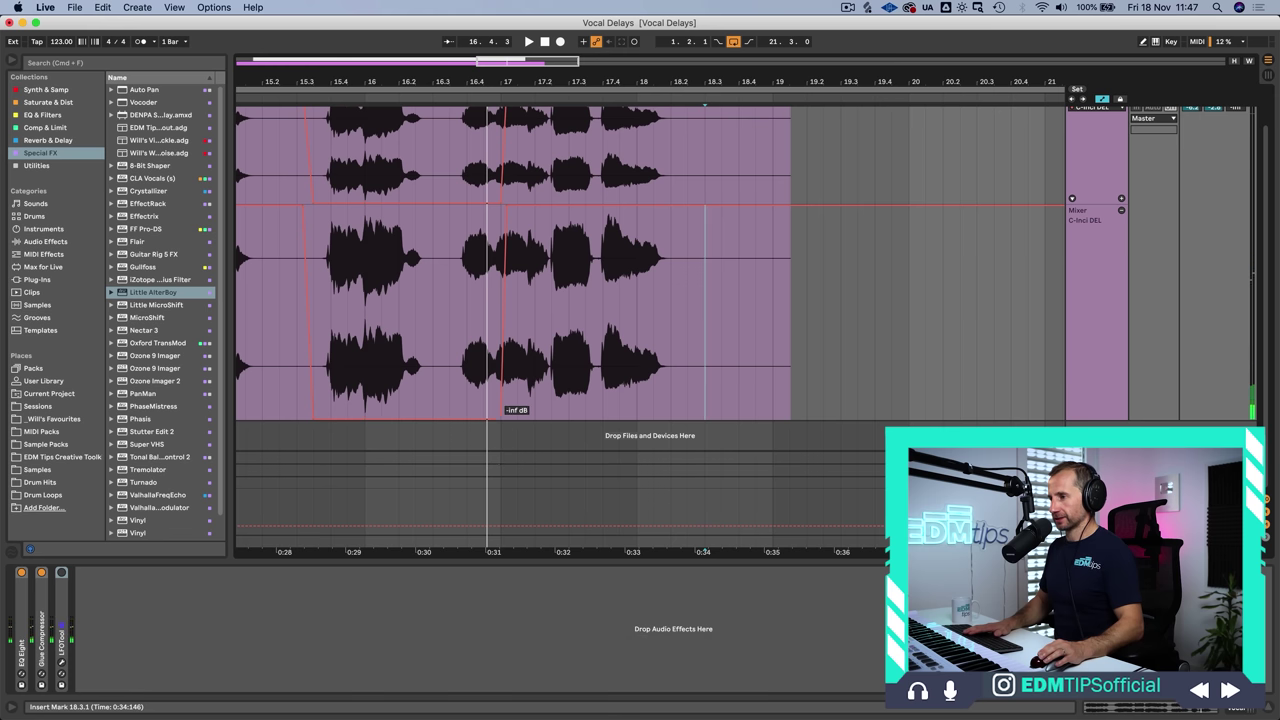
Move the final send rise earlier to about 16.4.3, steepen it and play the ending of the vocal.
drag(505, 420, 487, 420)
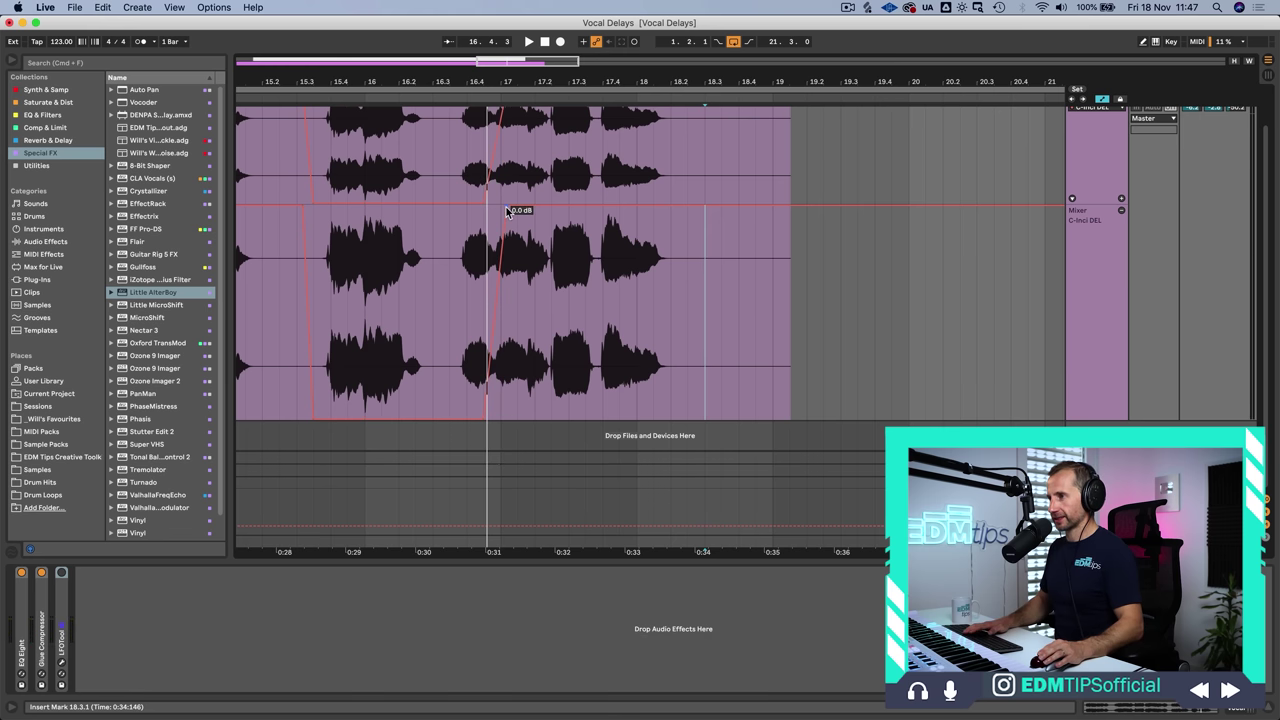
key(super)
click(424, 96)
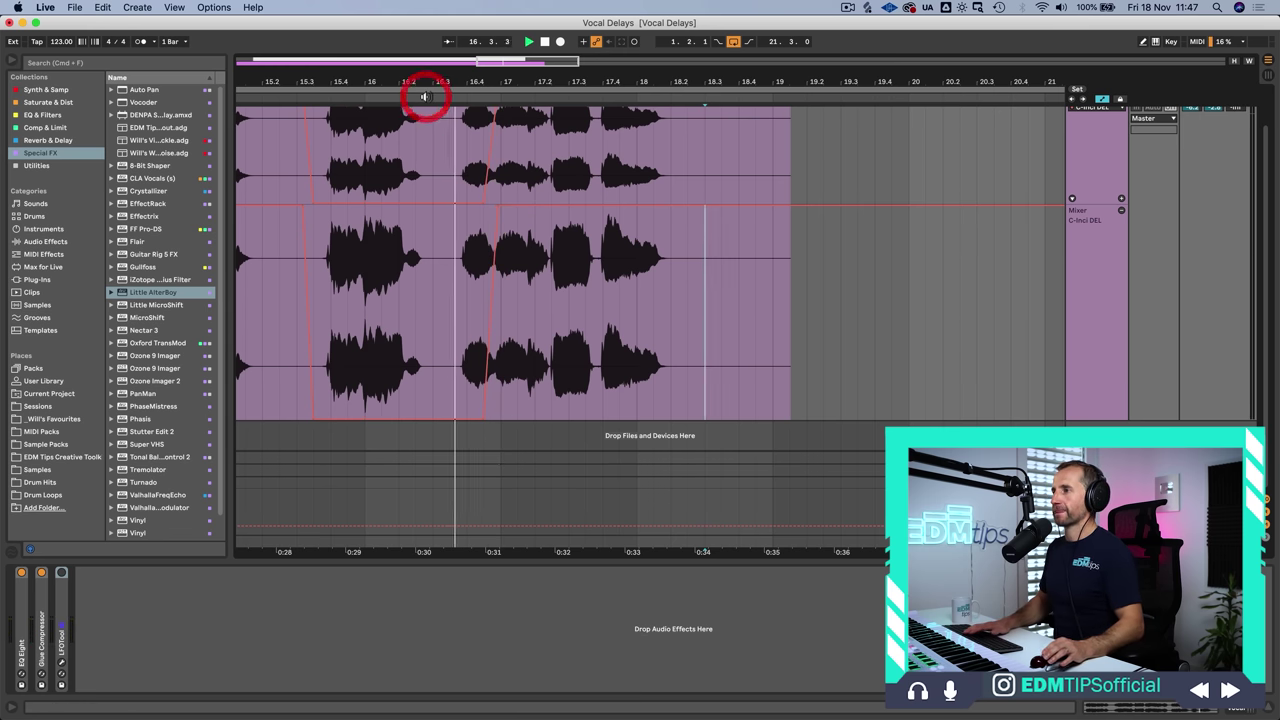
drag(479, 83, 468, 82)
click(497, 195)
key(space)
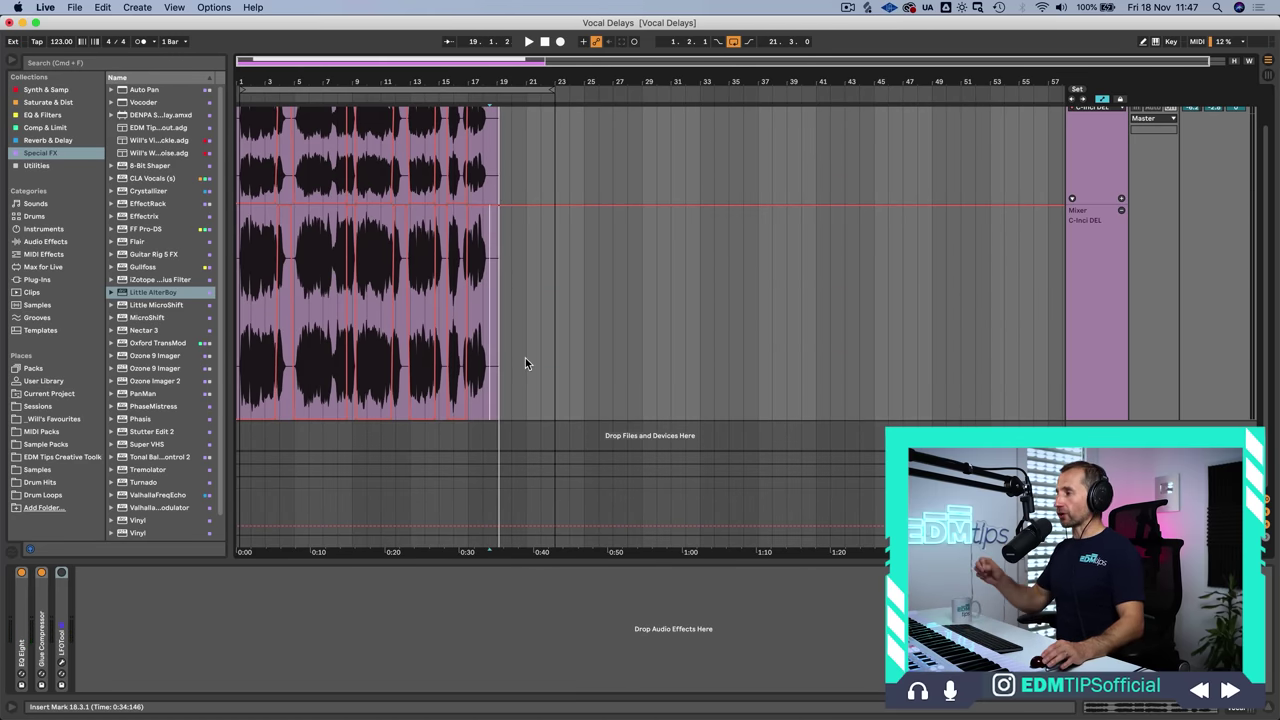
Select the C Inci DEL return and show its Echo L Division automation in a new lane.
click(1090, 484)
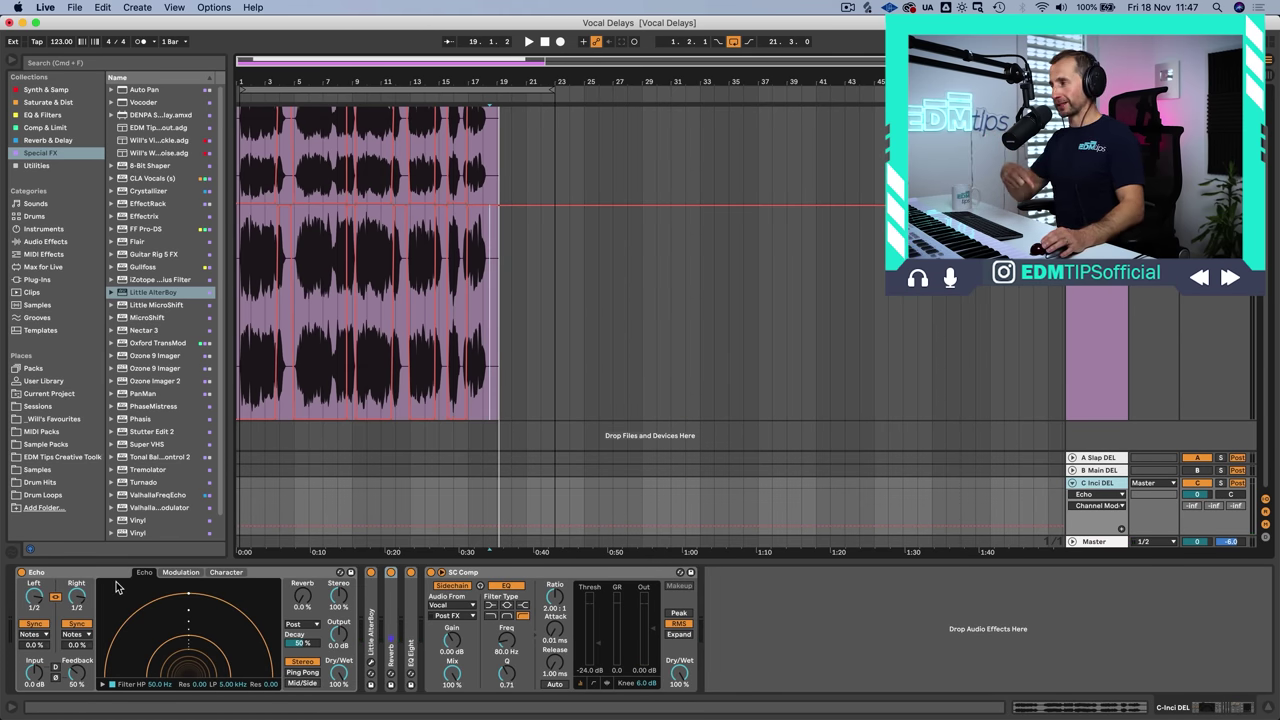
click(1095, 487)
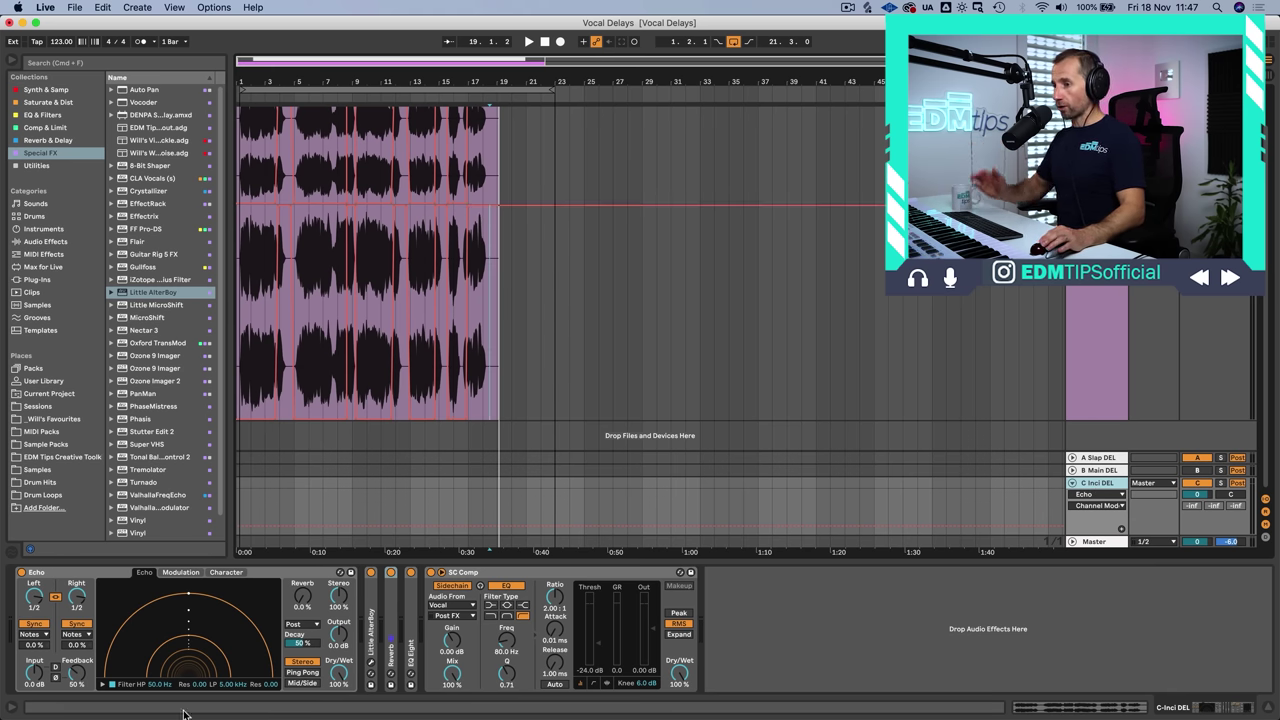
right_click(76, 600)
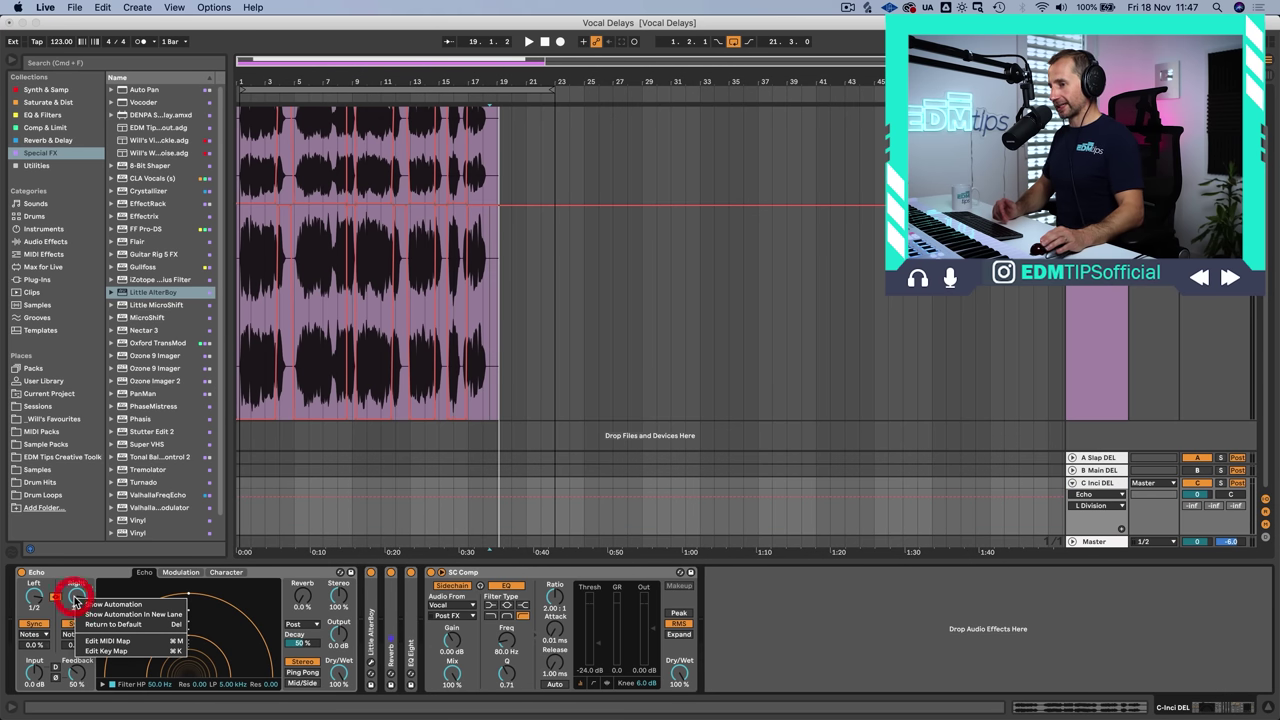
click(92, 614)
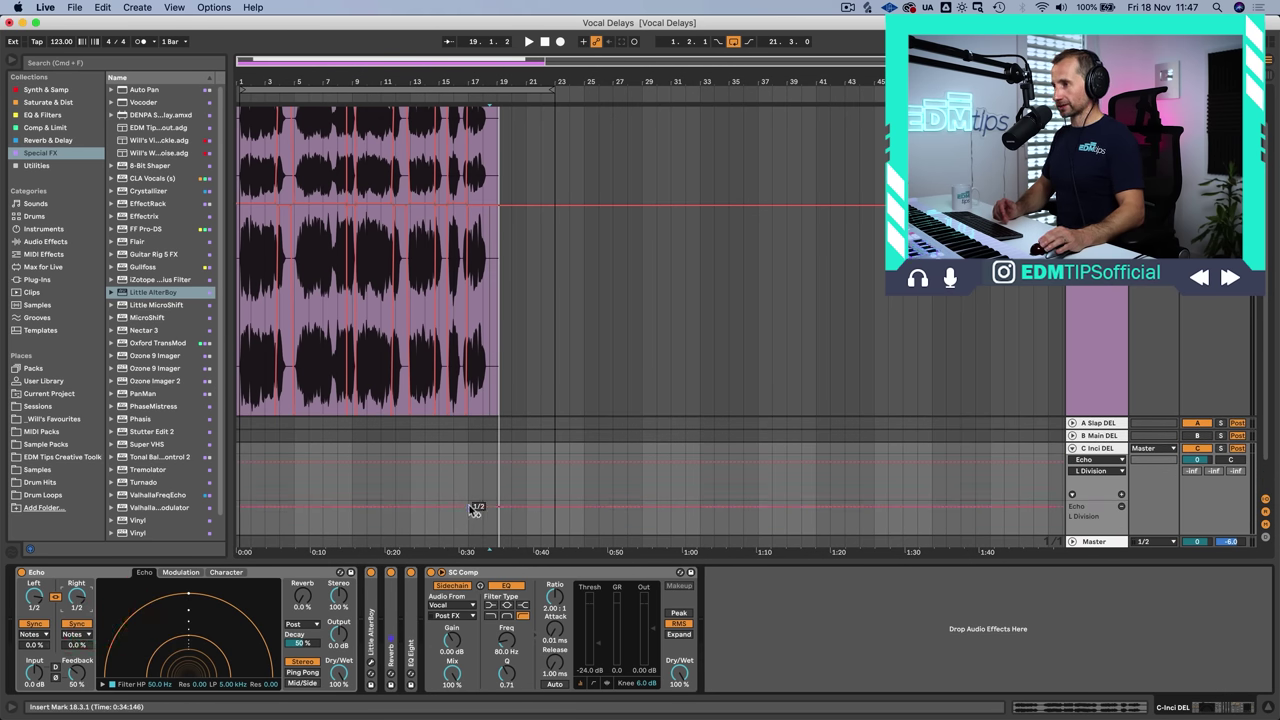
Automate the Echo L Division on C Inci DEL to step from 1/2 to 1 around bar 16, before the last phrase.
key(super)
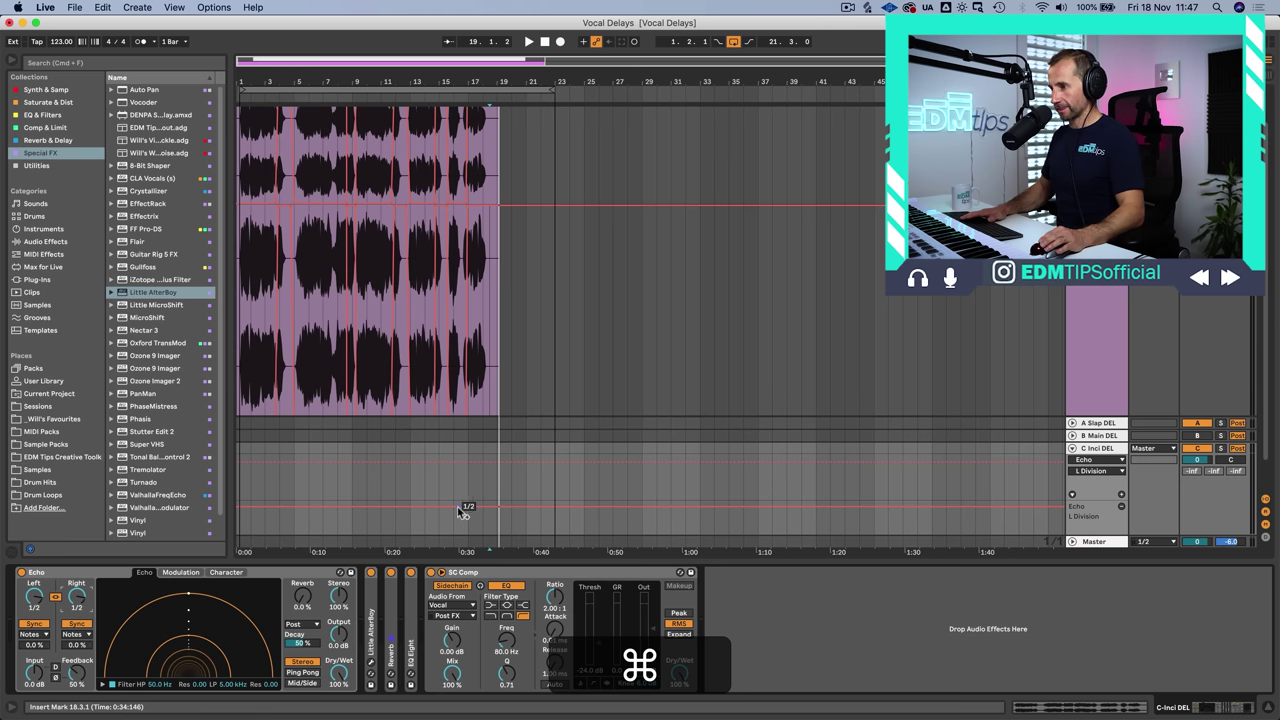
super+click(457, 506)
drag(478, 506, 465, 506)
key(super)
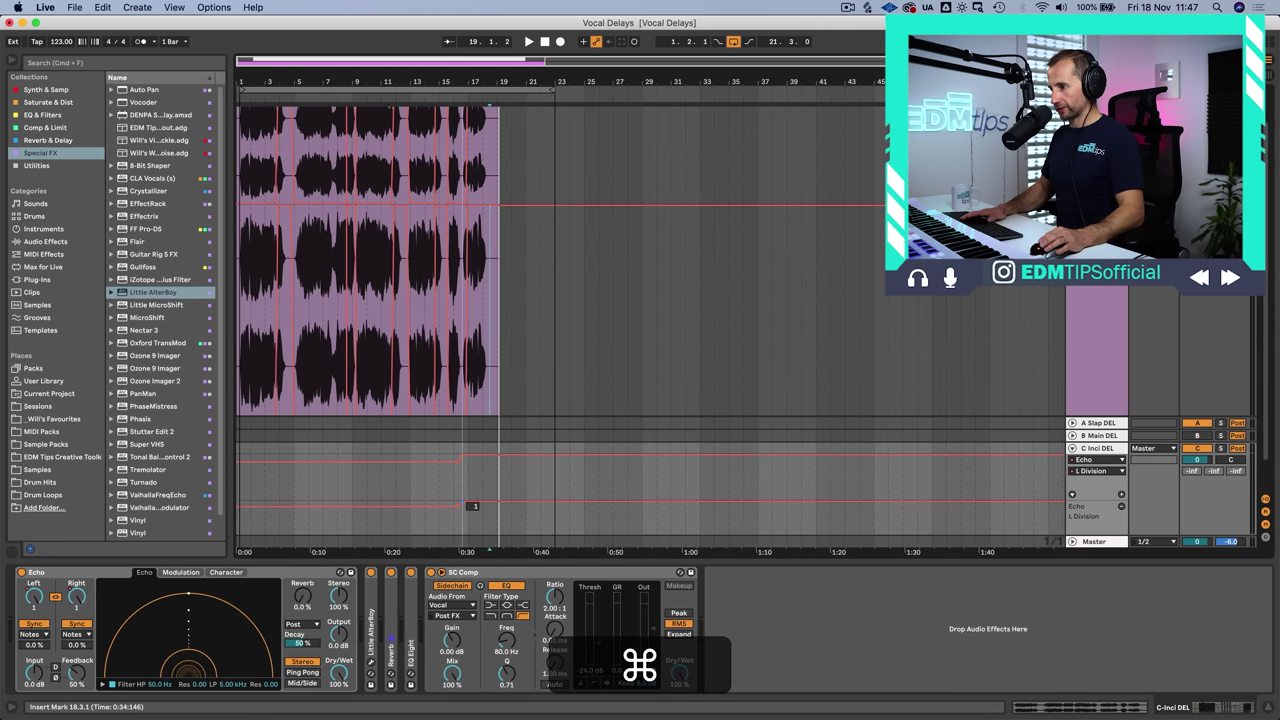
Play the ending of the vocal with the one-bar delay throw and stop playback.
click(421, 94)
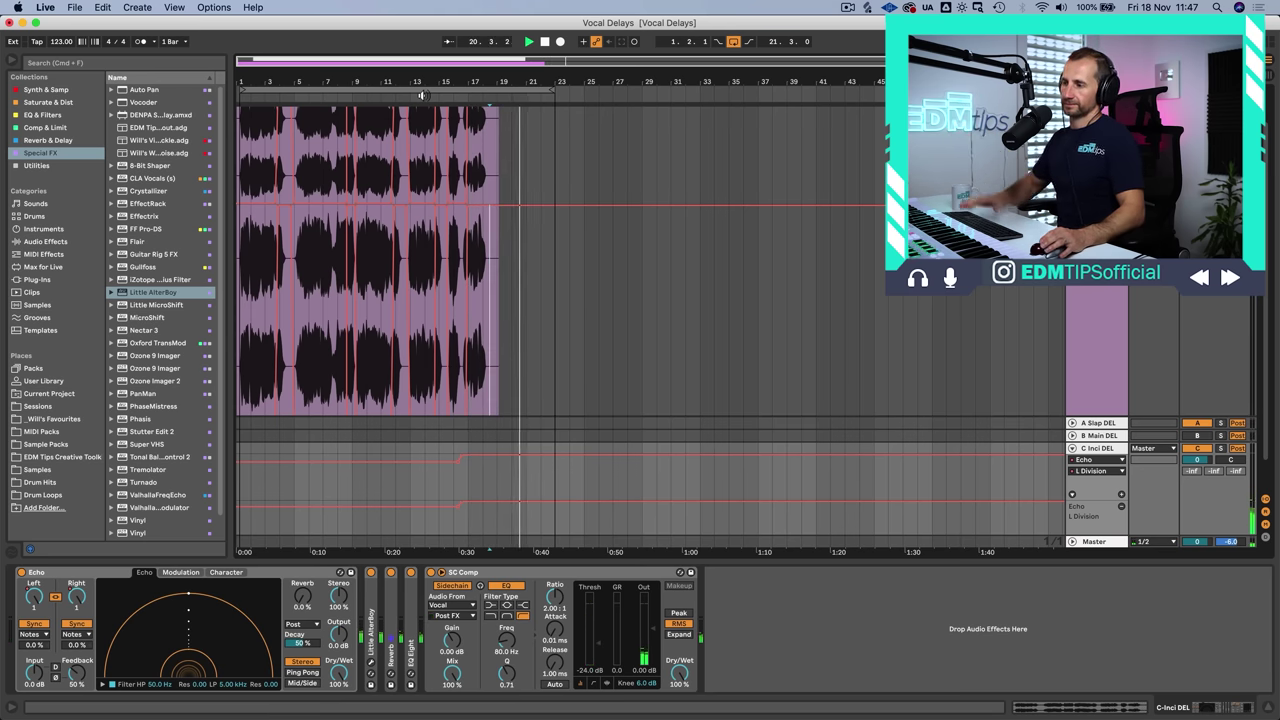
key(space)
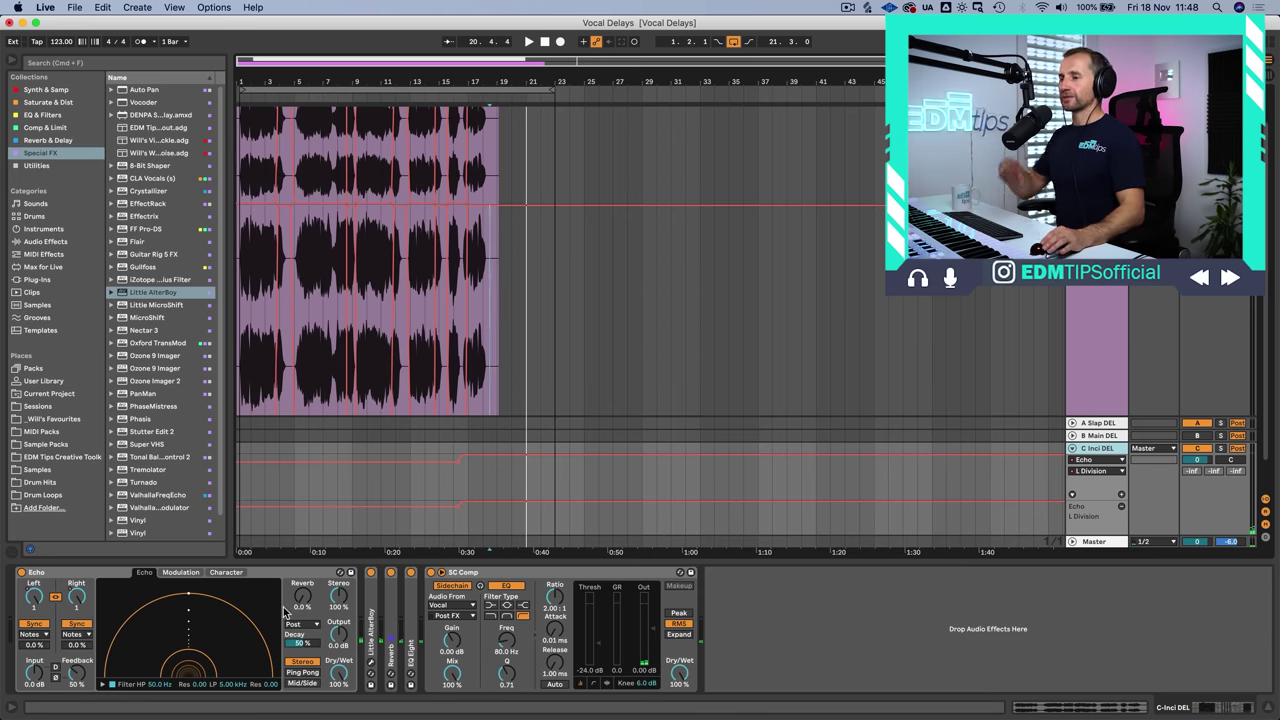
click(87, 574)
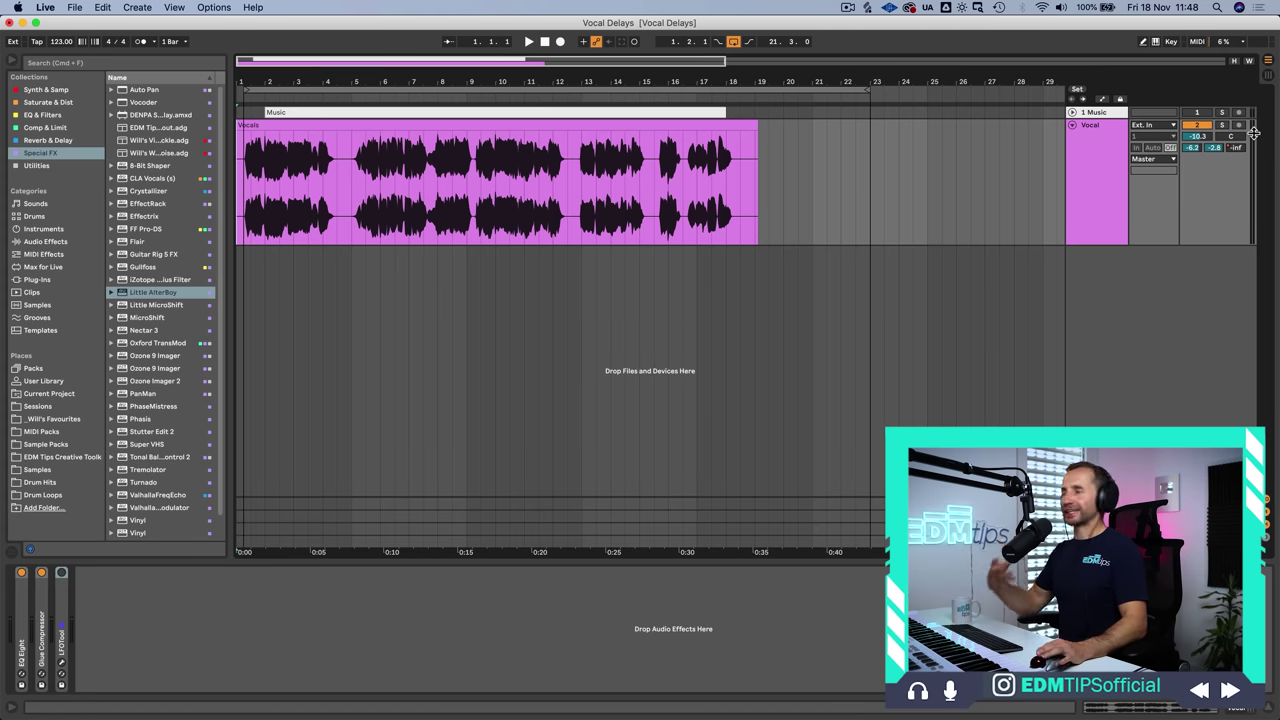
Reactivate the Music track and reset the Vocal track's A-Slap DEL and B-Main DEL sends to -inf.
click(1195, 113)
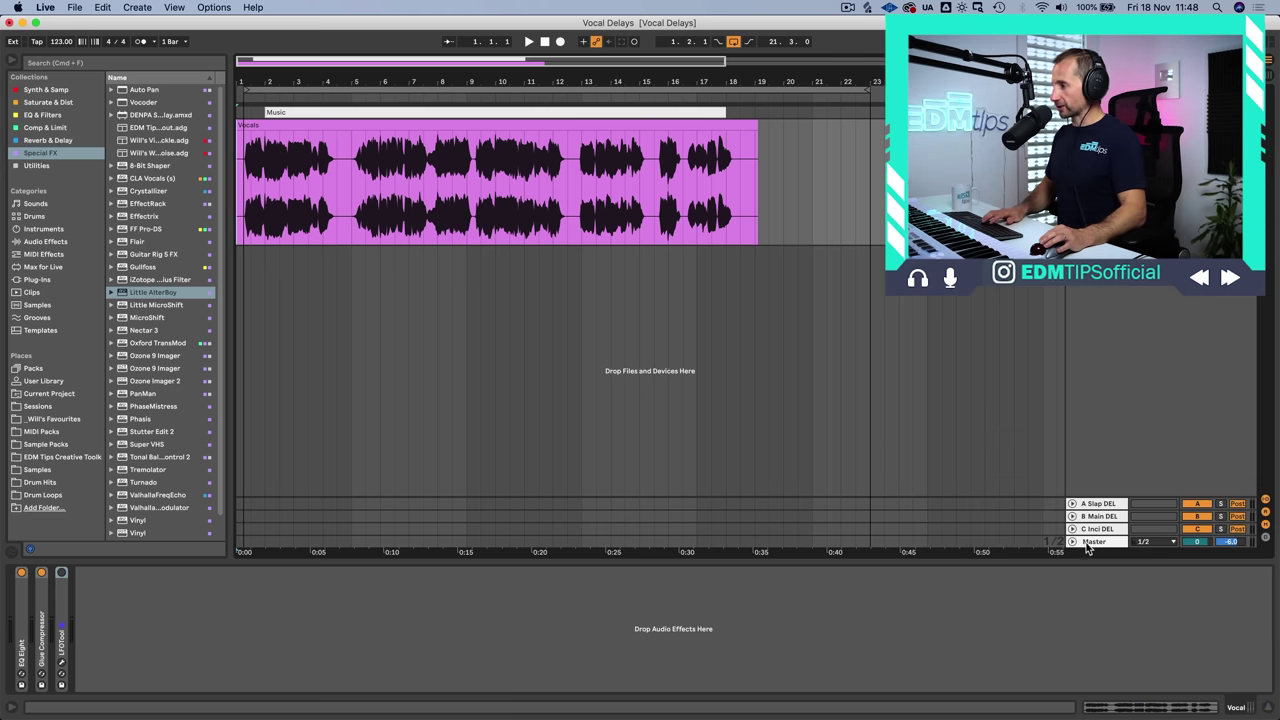
click(1088, 545)
key(alt+m)
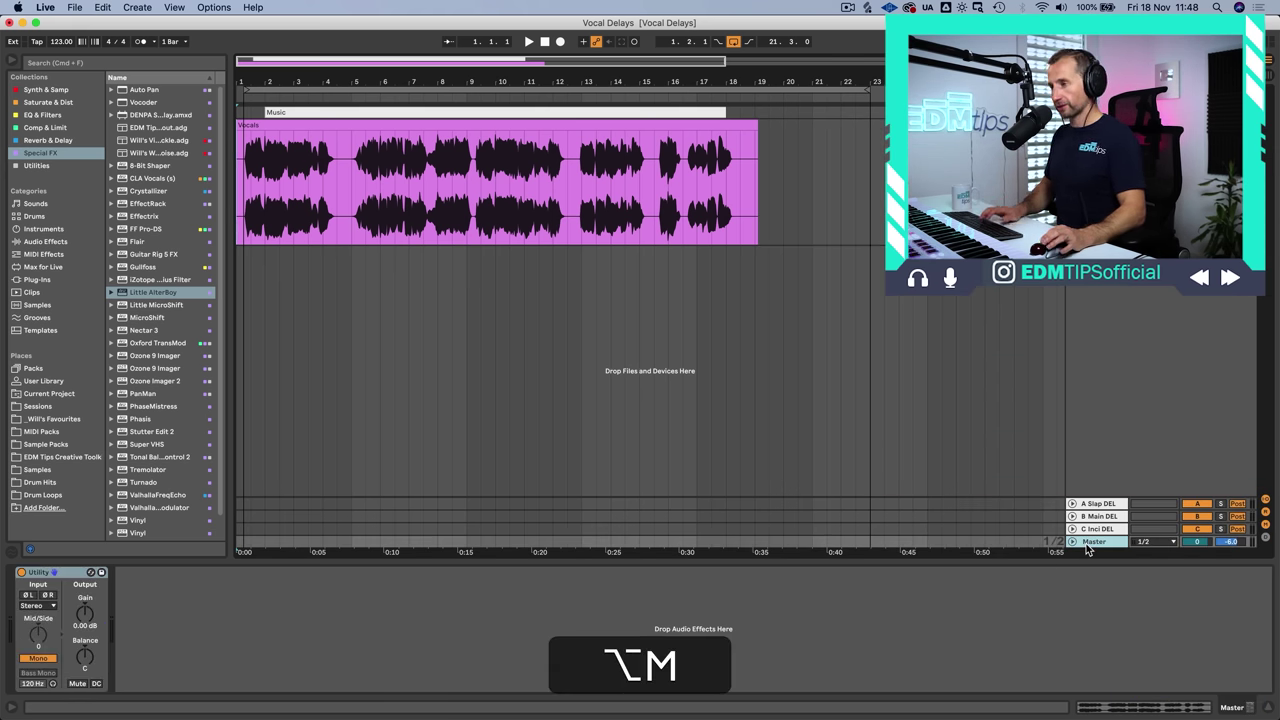
click(1215, 152)
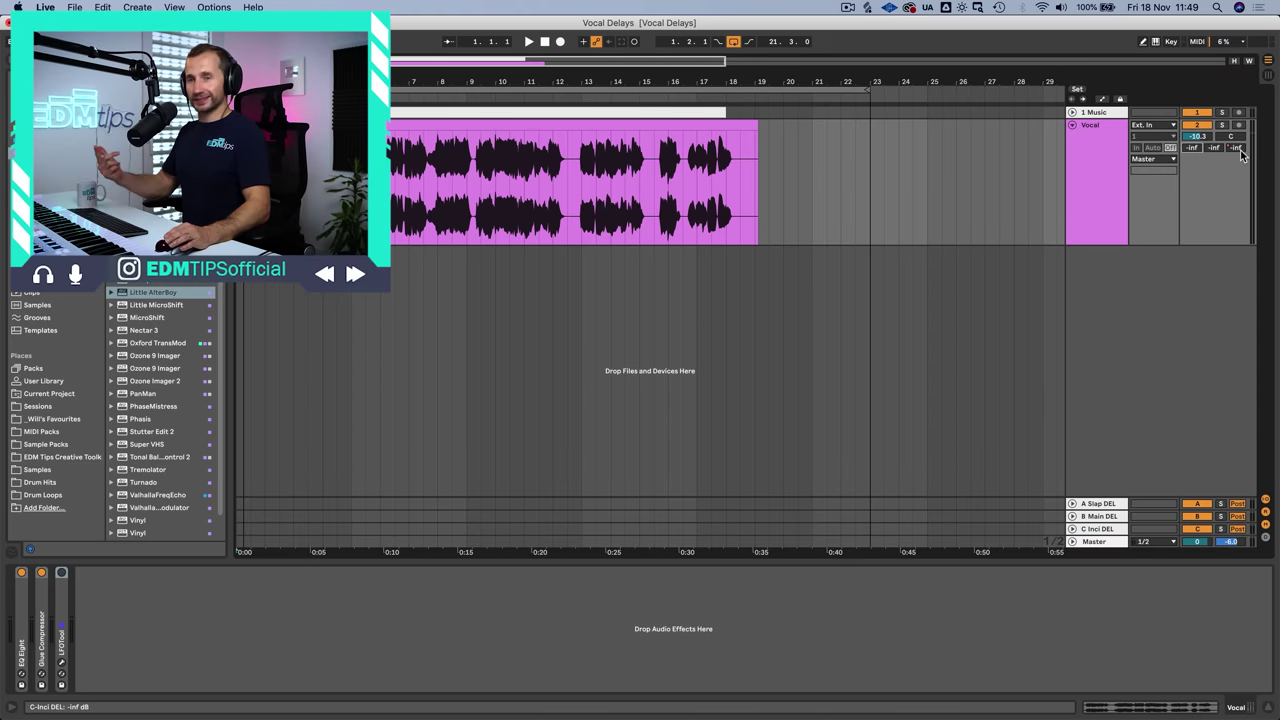
Unfold the C Inci DEL return and set its track volume to 0 dB.
click(1078, 543)
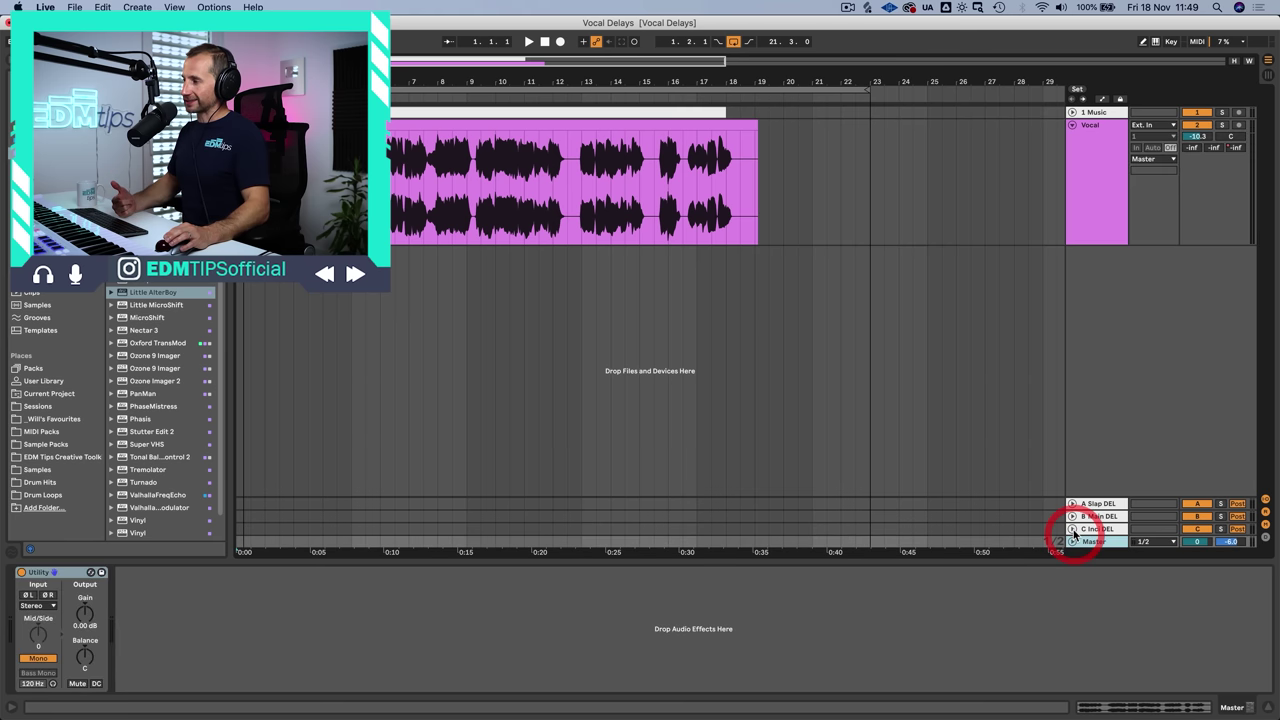
click(1072, 528)
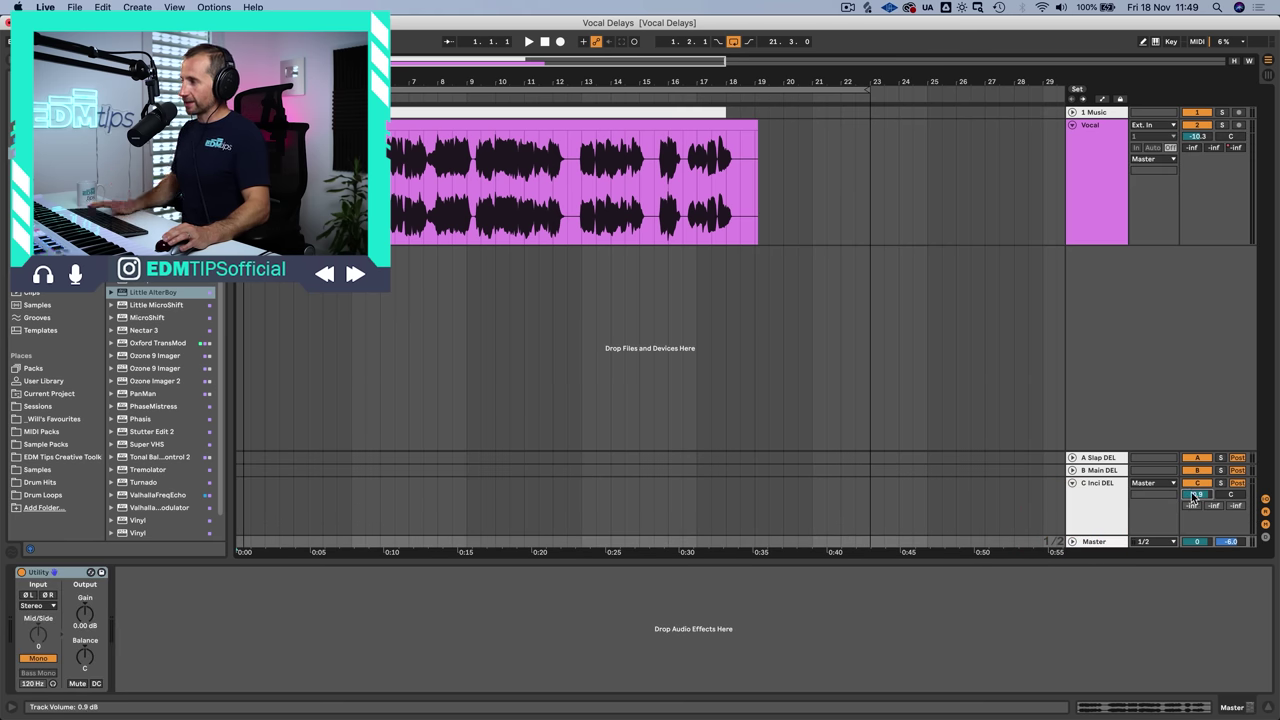
text(0)
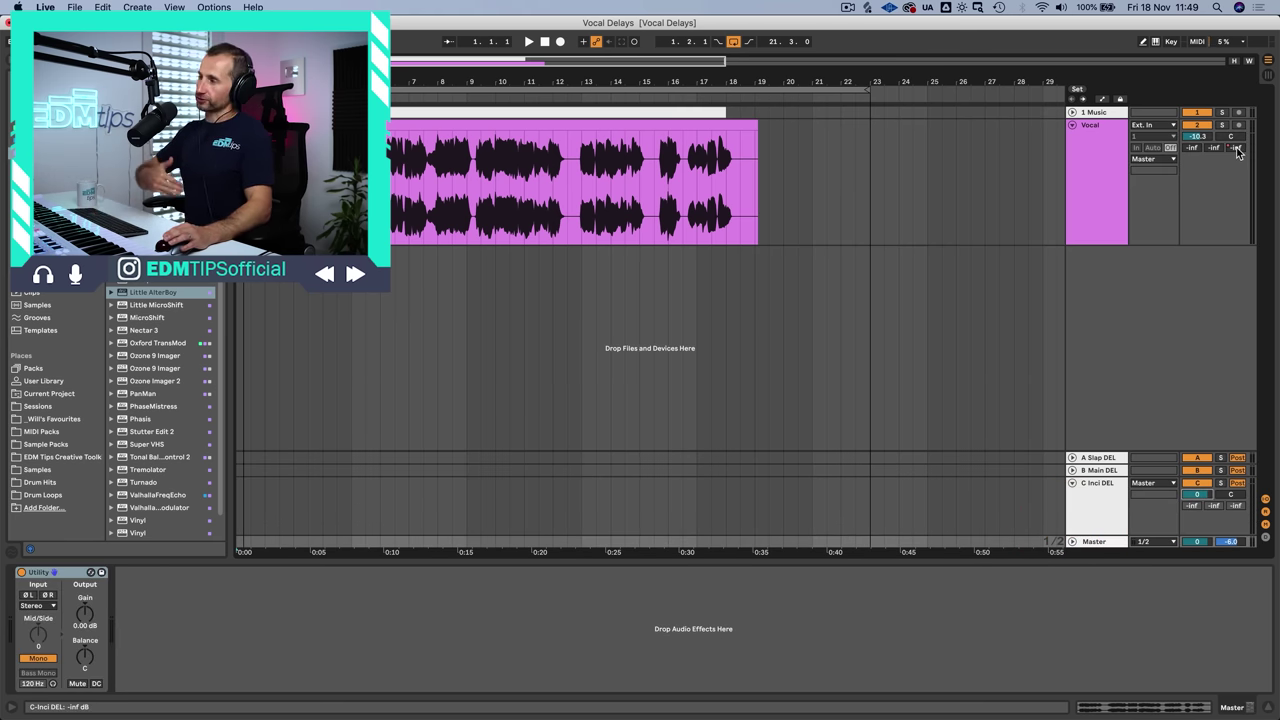
Show the A Slap DEL Echo settings, then enable LFOTool on the Vocal track.
click(1104, 459)
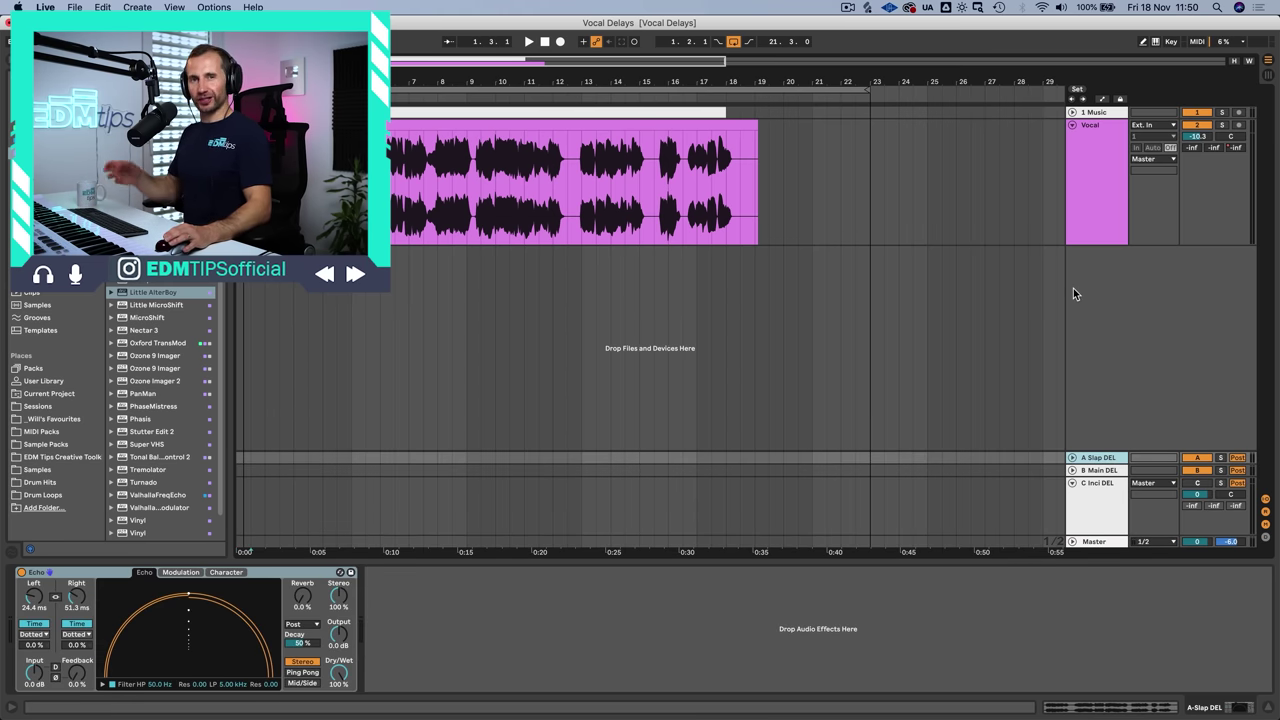
click(1090, 190)
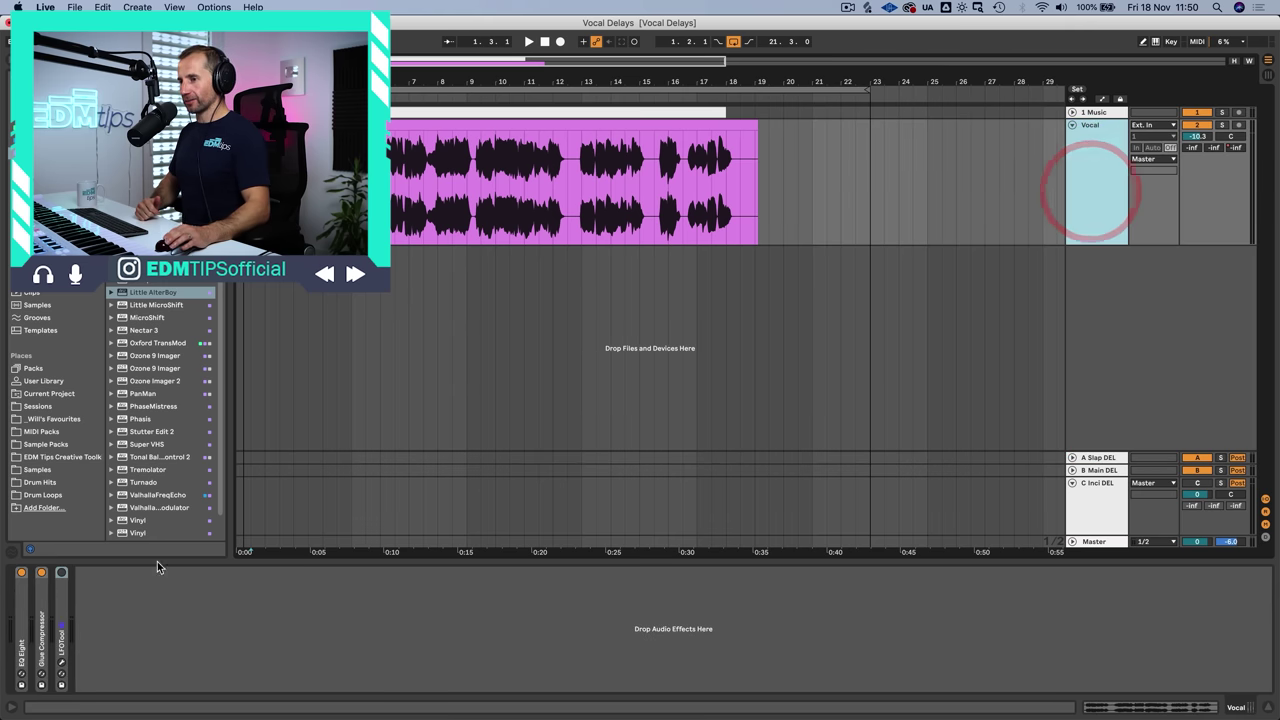
click(61, 575)
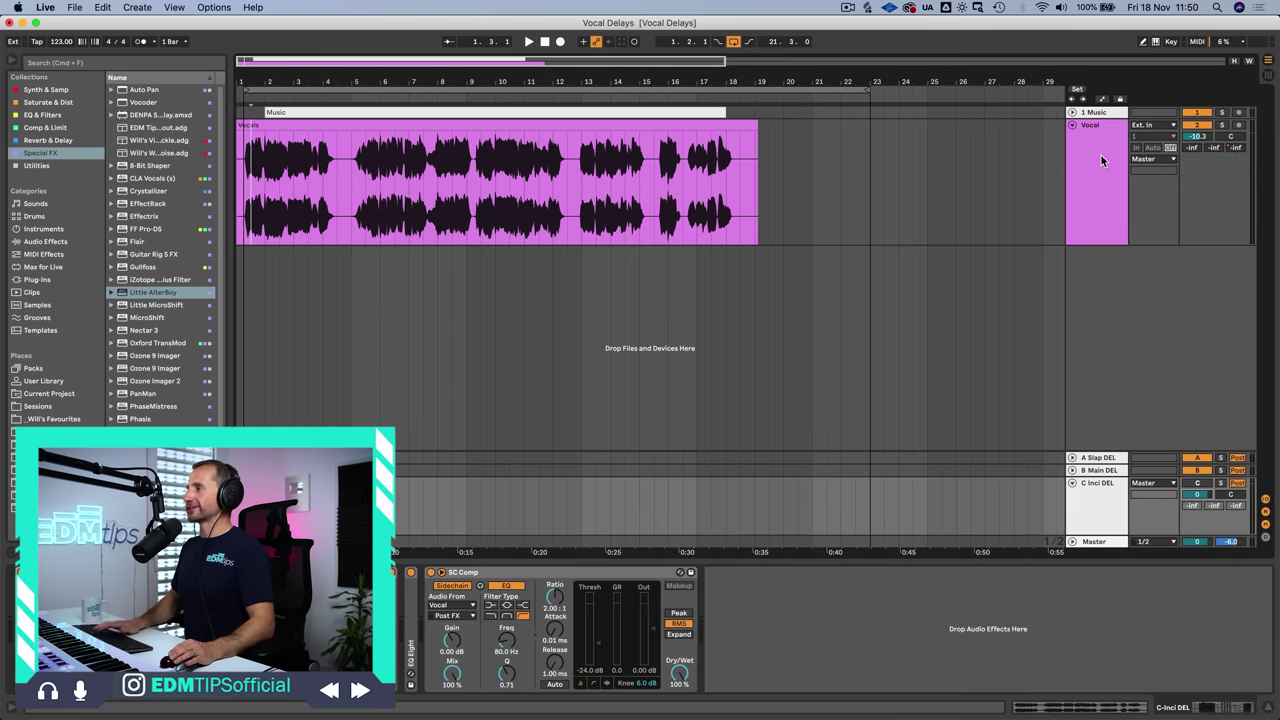
Play the vocal with the music and raise the Vocal track's A-Slap DEL send to -2 dB.
click(1092, 156)
key(space)
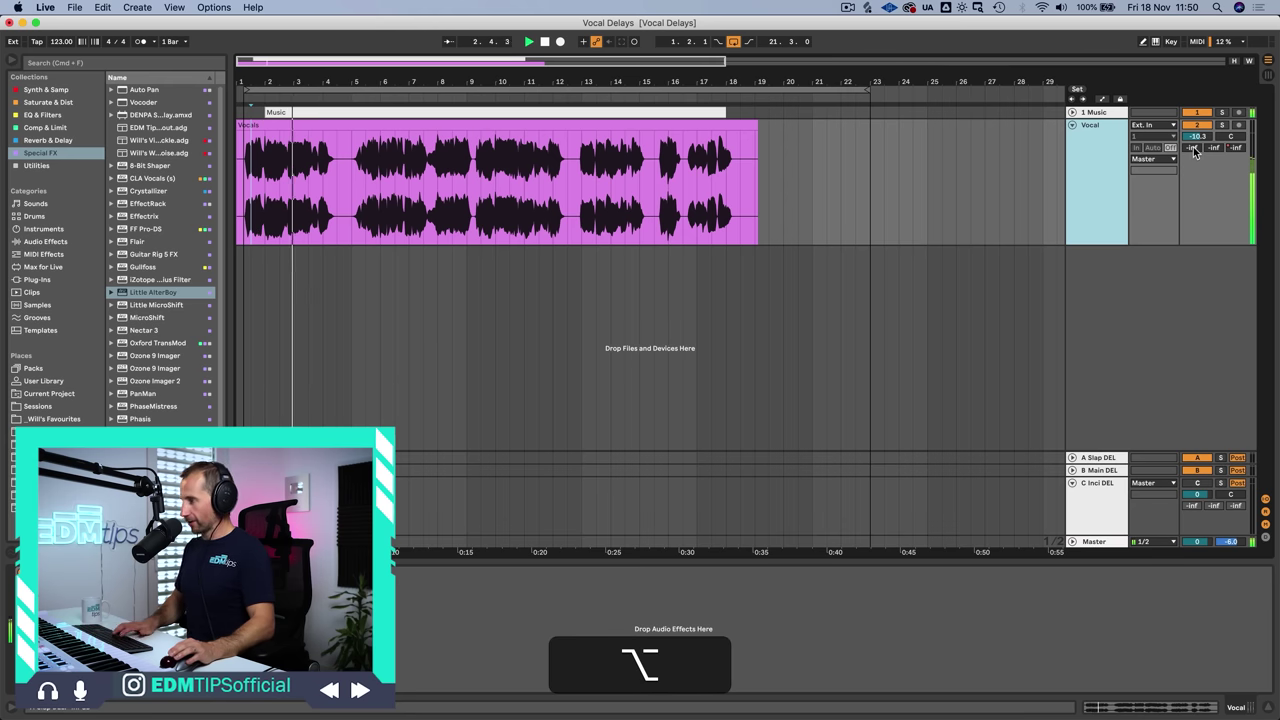
key(alt+m)
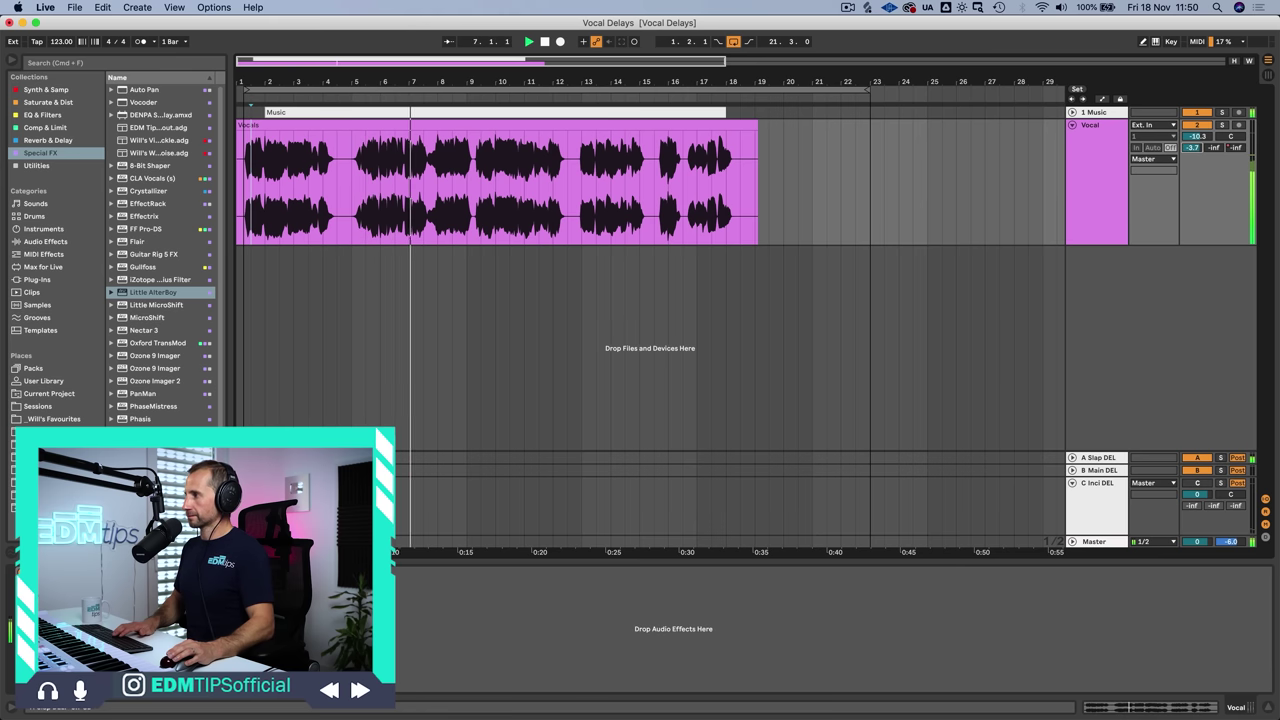
key(alt+m)
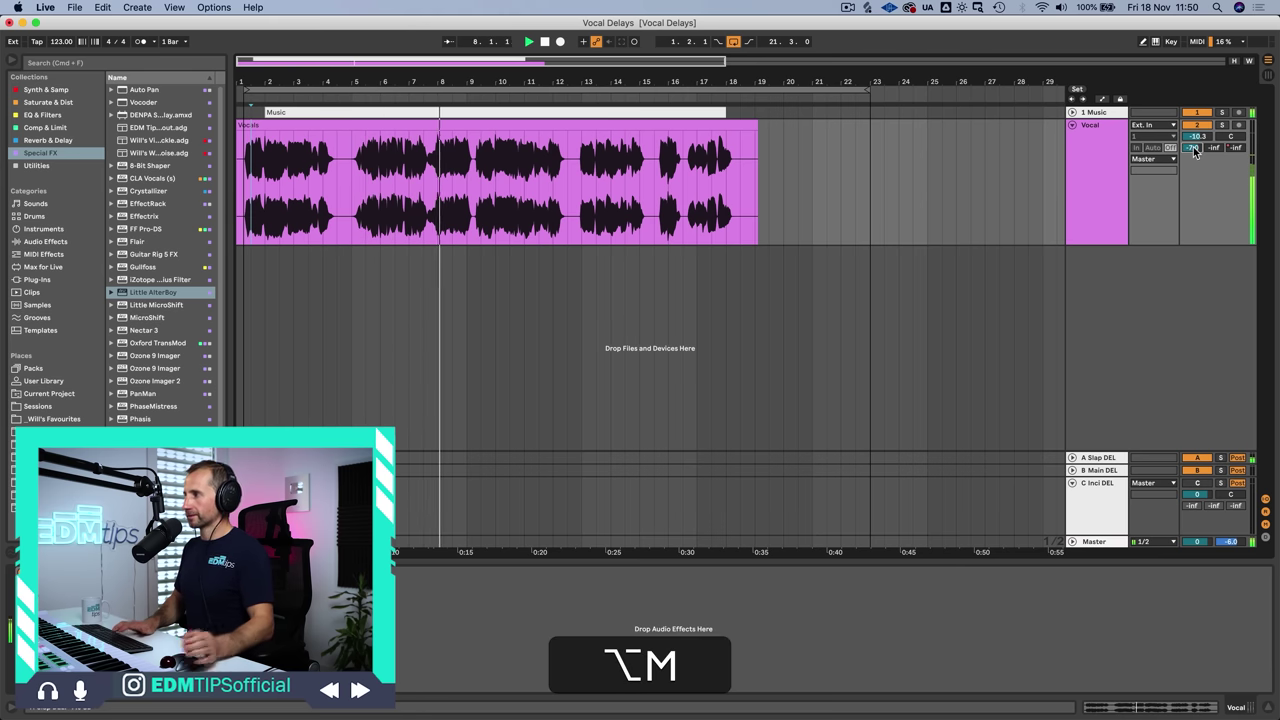
drag(1195, 150, 1195, 132)
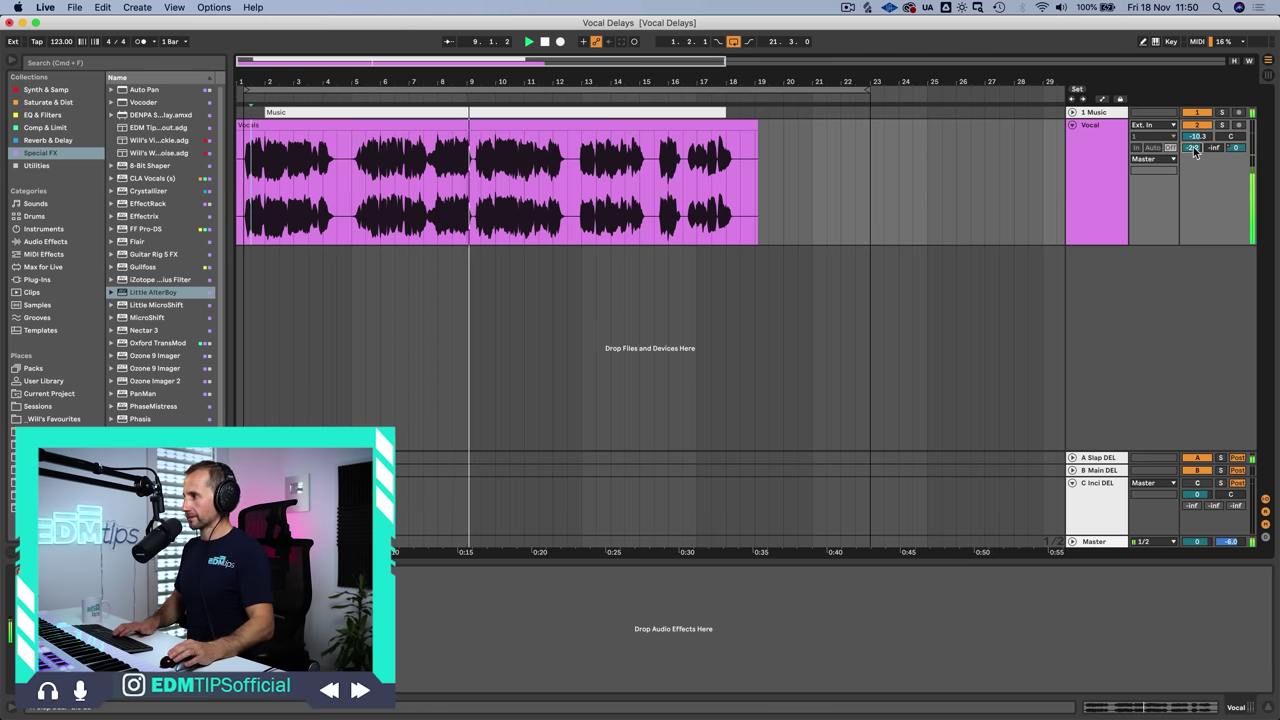
text(-2)
key(Return)
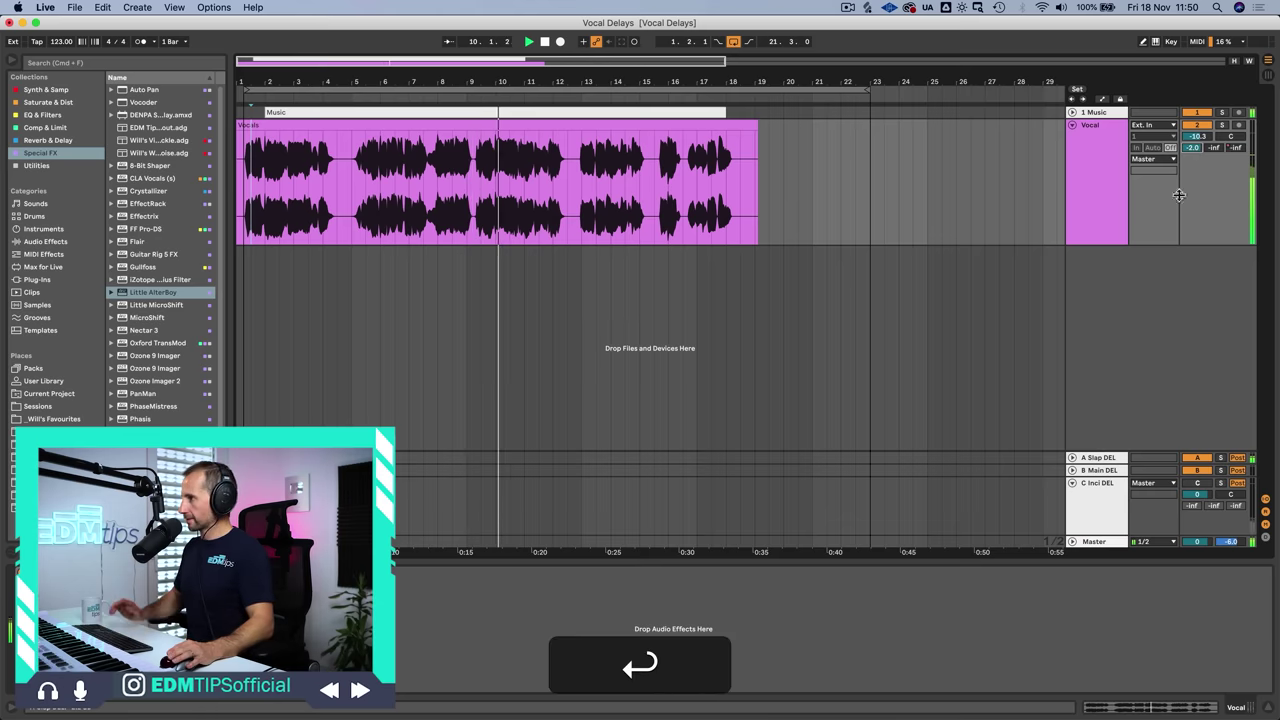
Compare the vocal with and without the A Slap DEL return during playback.
click(1197, 458)
click(1197, 458)
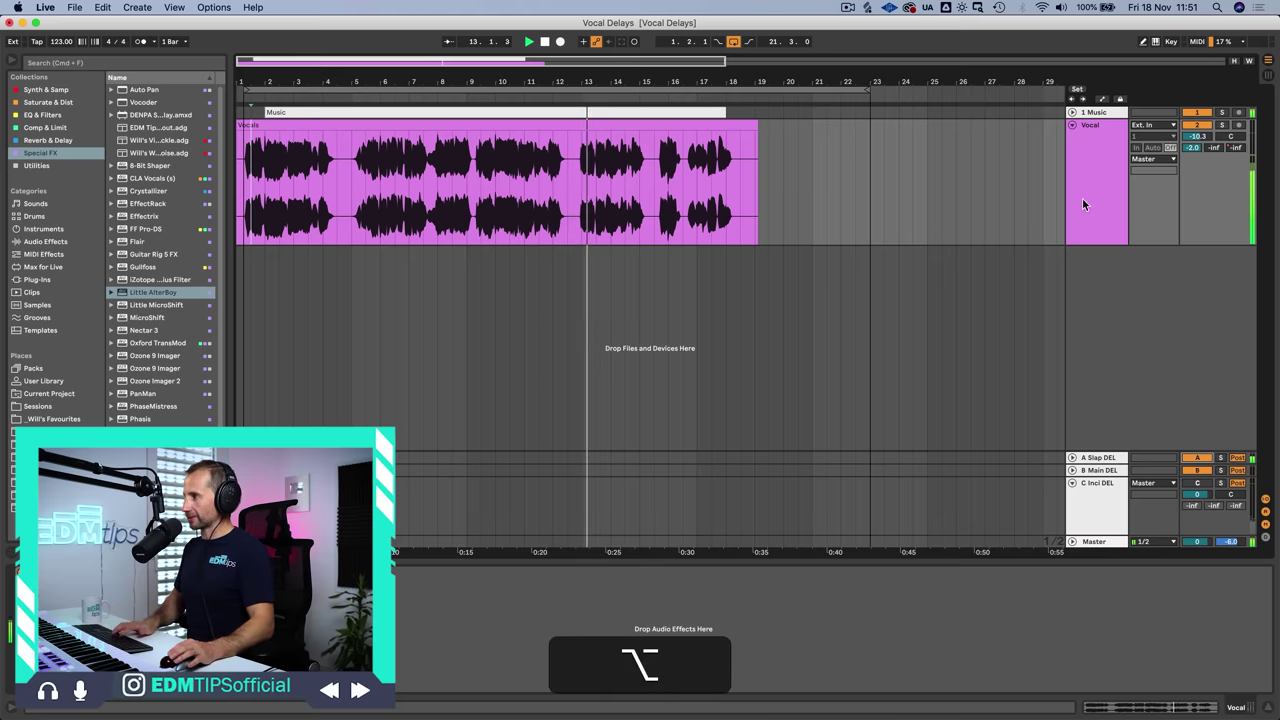
key(alt+m)
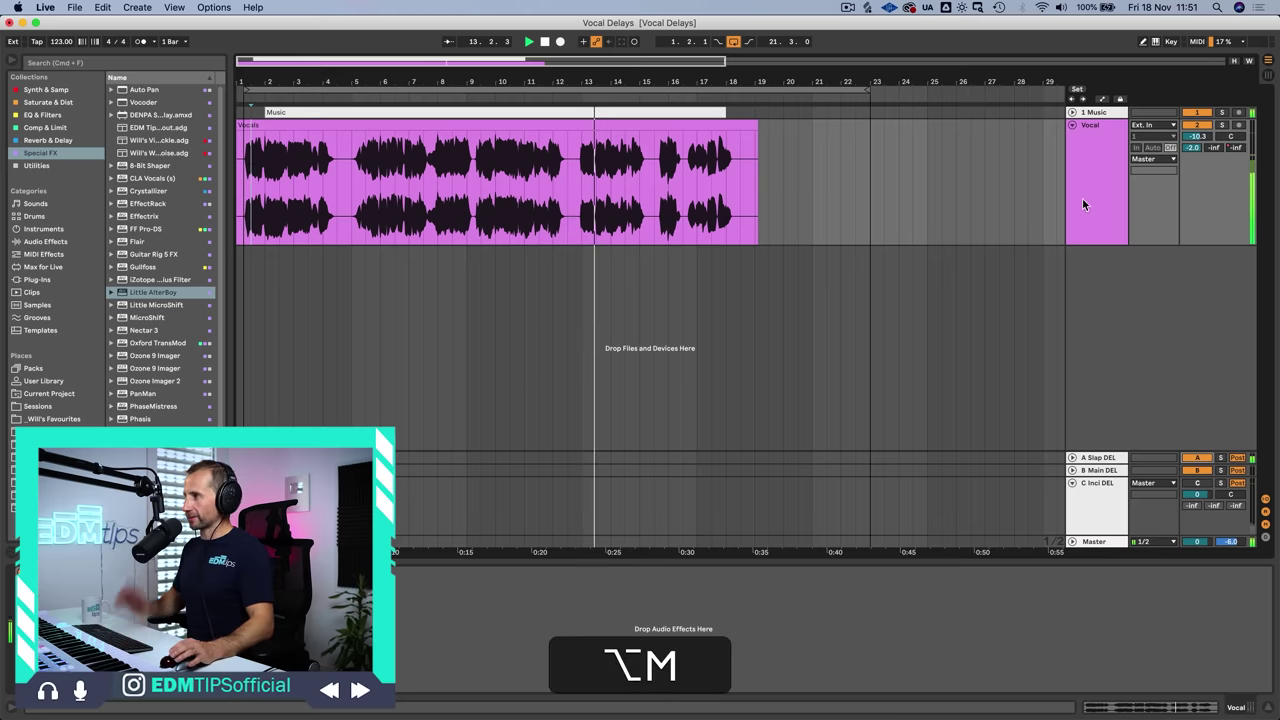
Set the Vocal track's B-Main DEL send to 0 dB and lower that return's SC Comp threshold to -29 dB.
click(1213, 147)
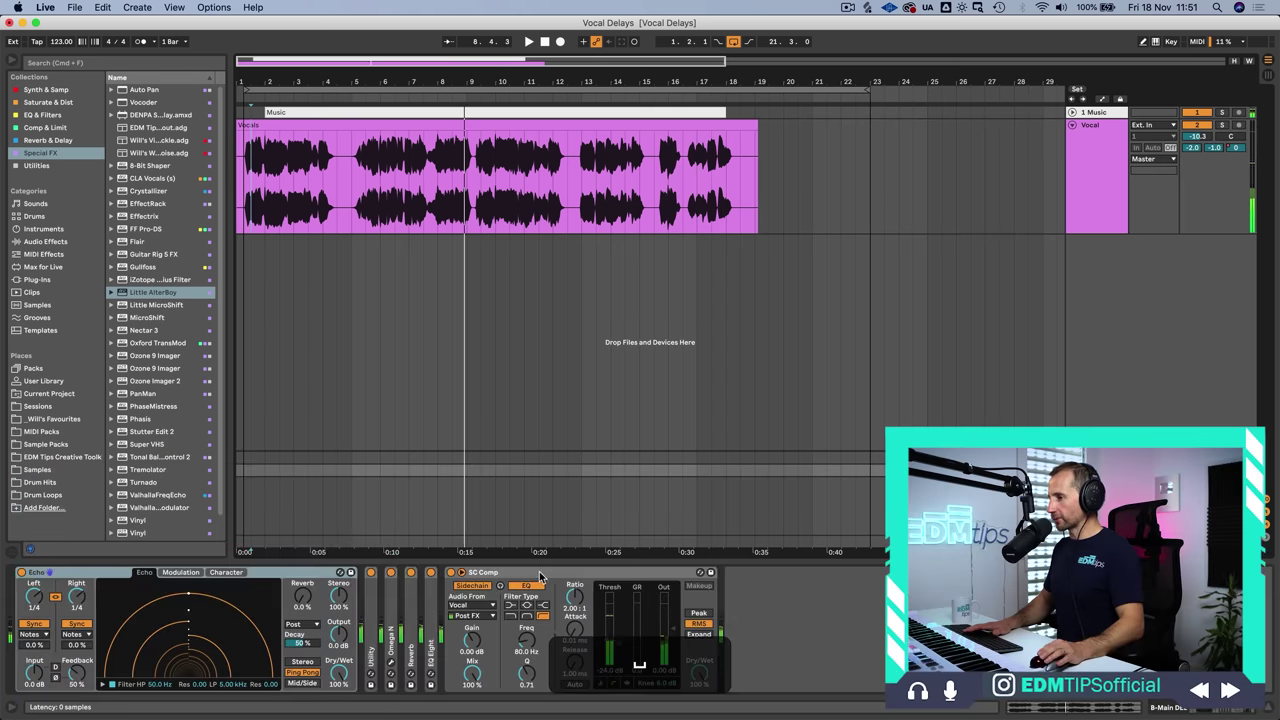
click(540, 578)
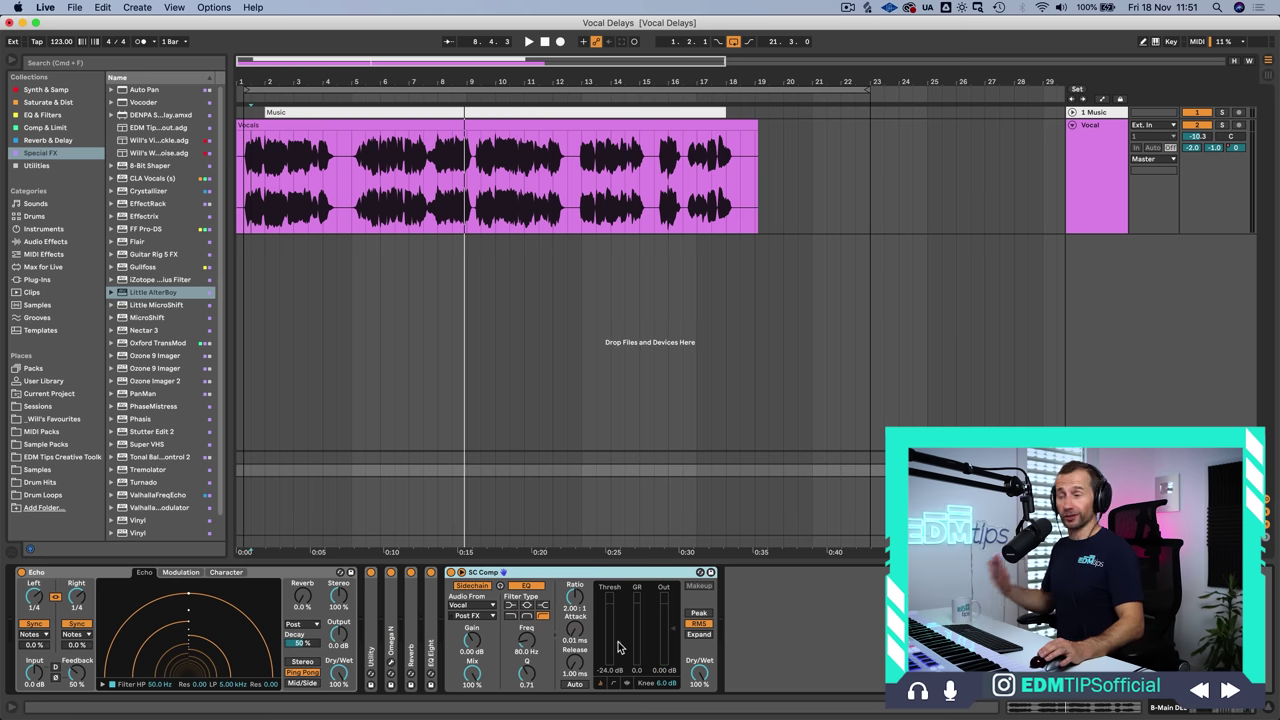
key(space)
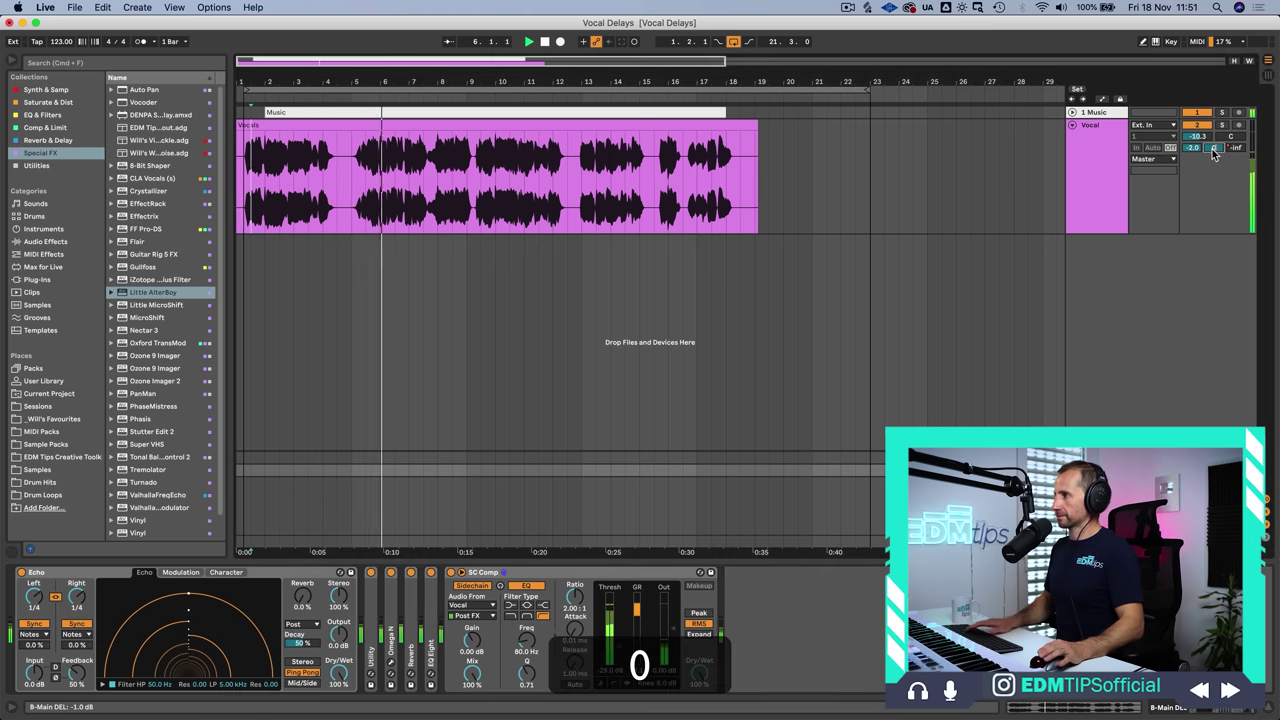
key(Return)
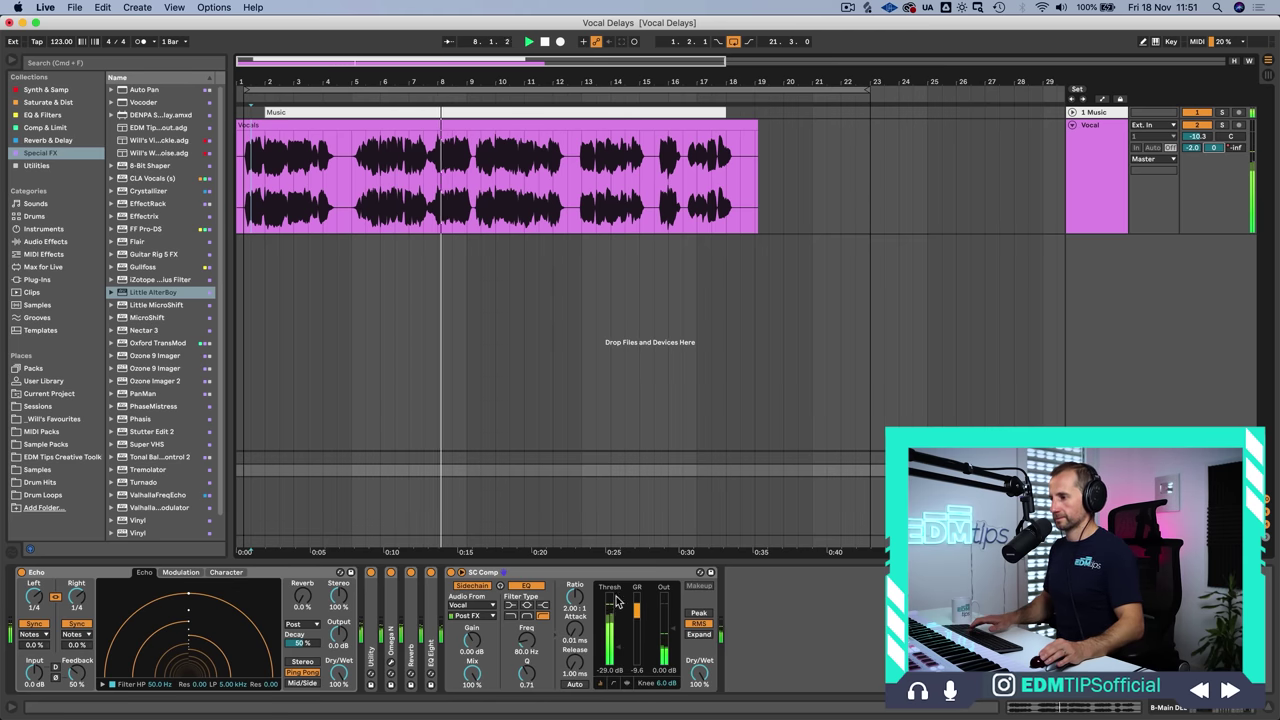
Set the Vocal track's A-Slap DEL send to -3 dB.
key(alt)
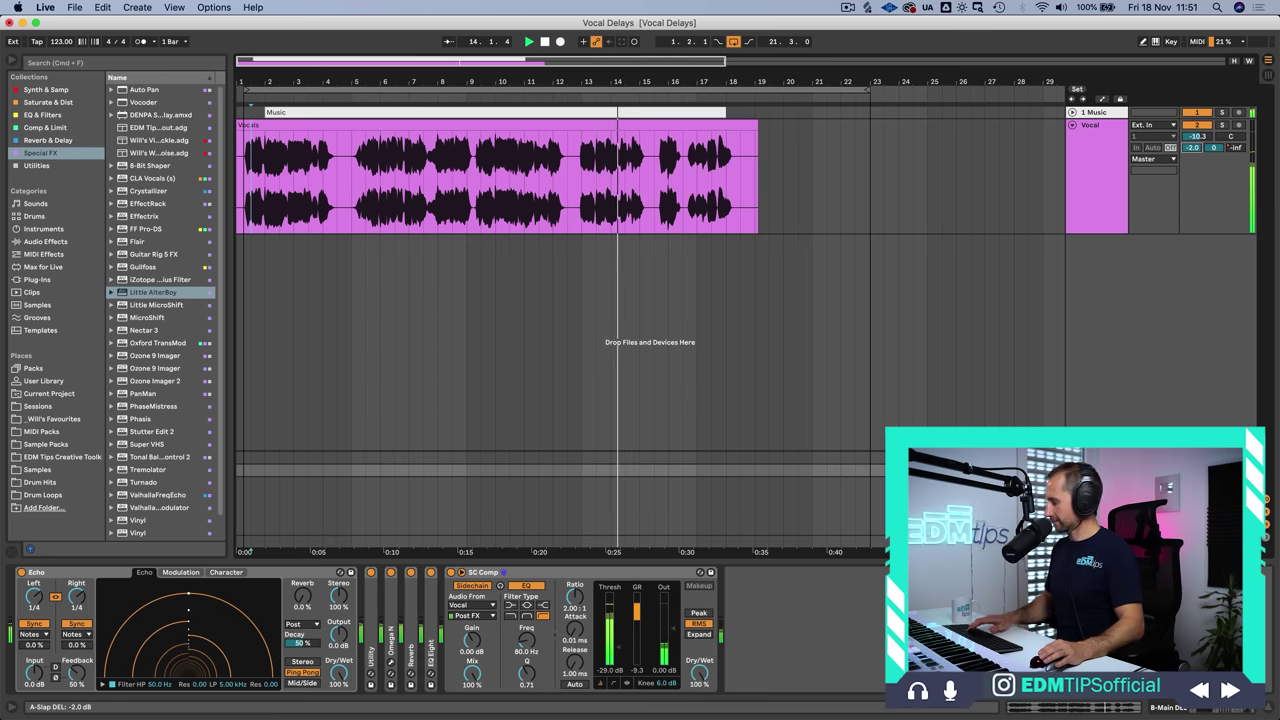
click(1192, 148)
text(3)
key(Return)
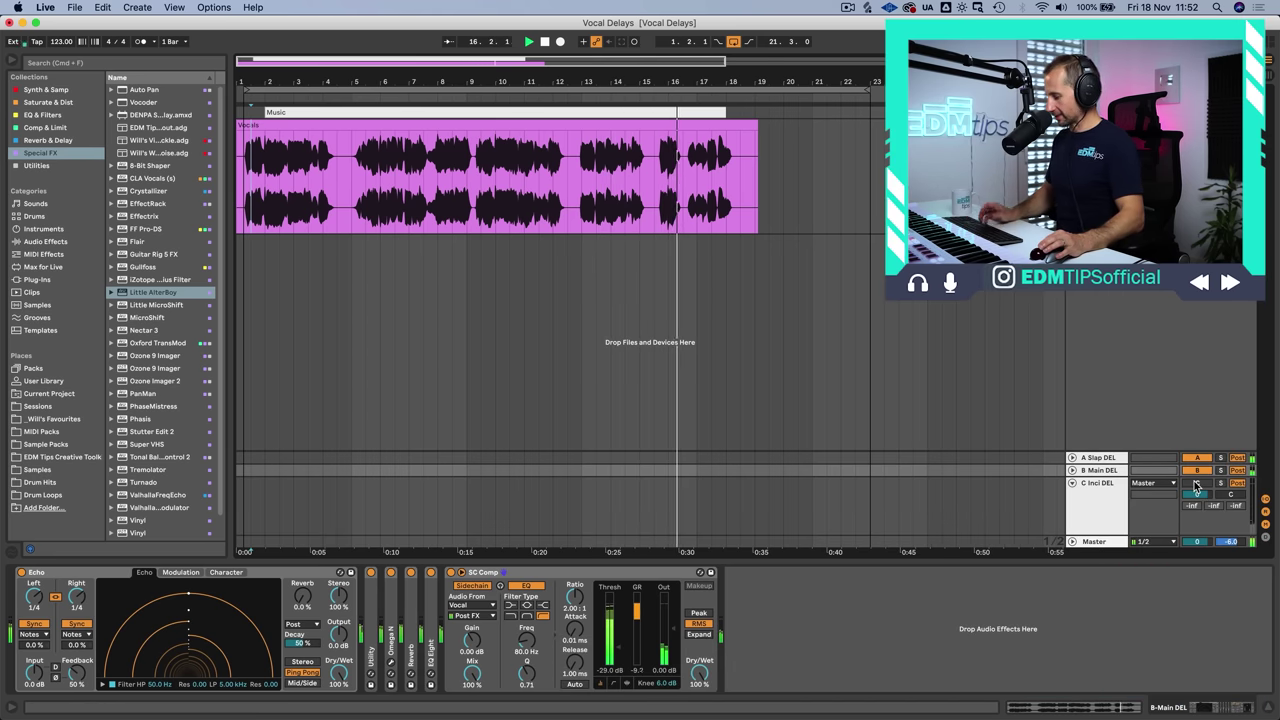
Turn the C Inci DEL return back on and set its track volume to 3 dB.
click(1196, 485)
text(0)
key(Return)
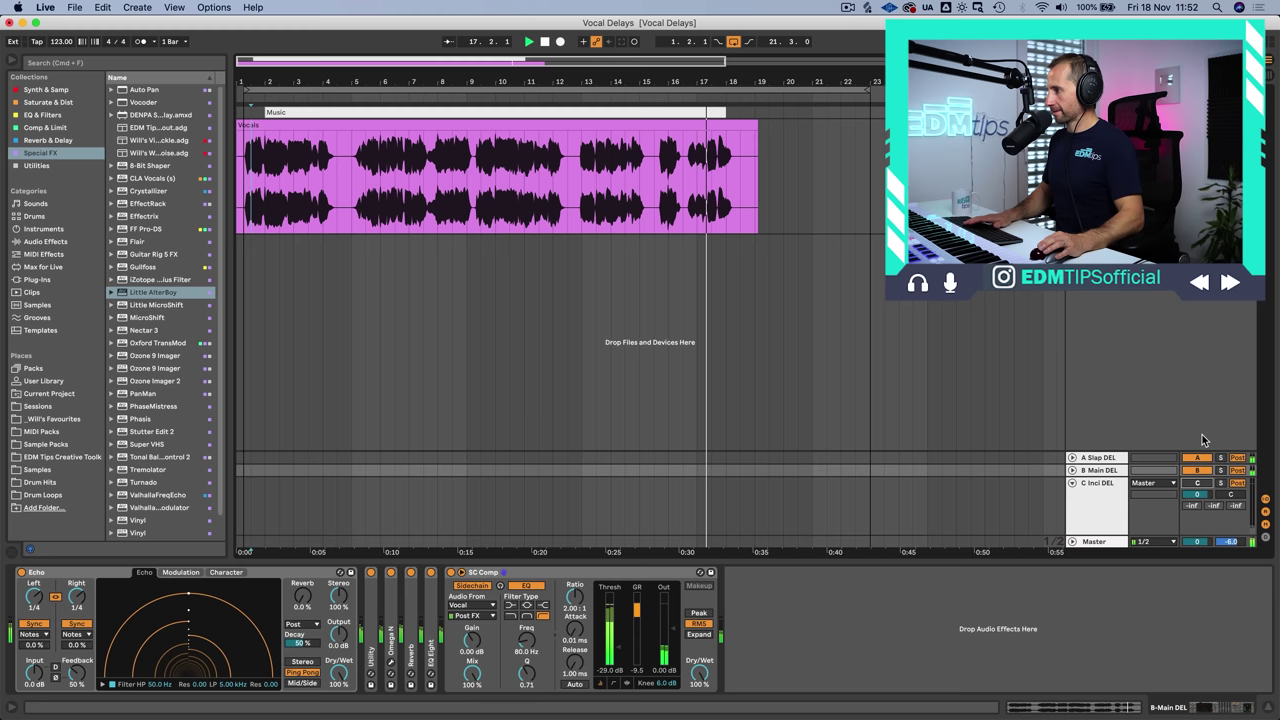
click(1196, 494)
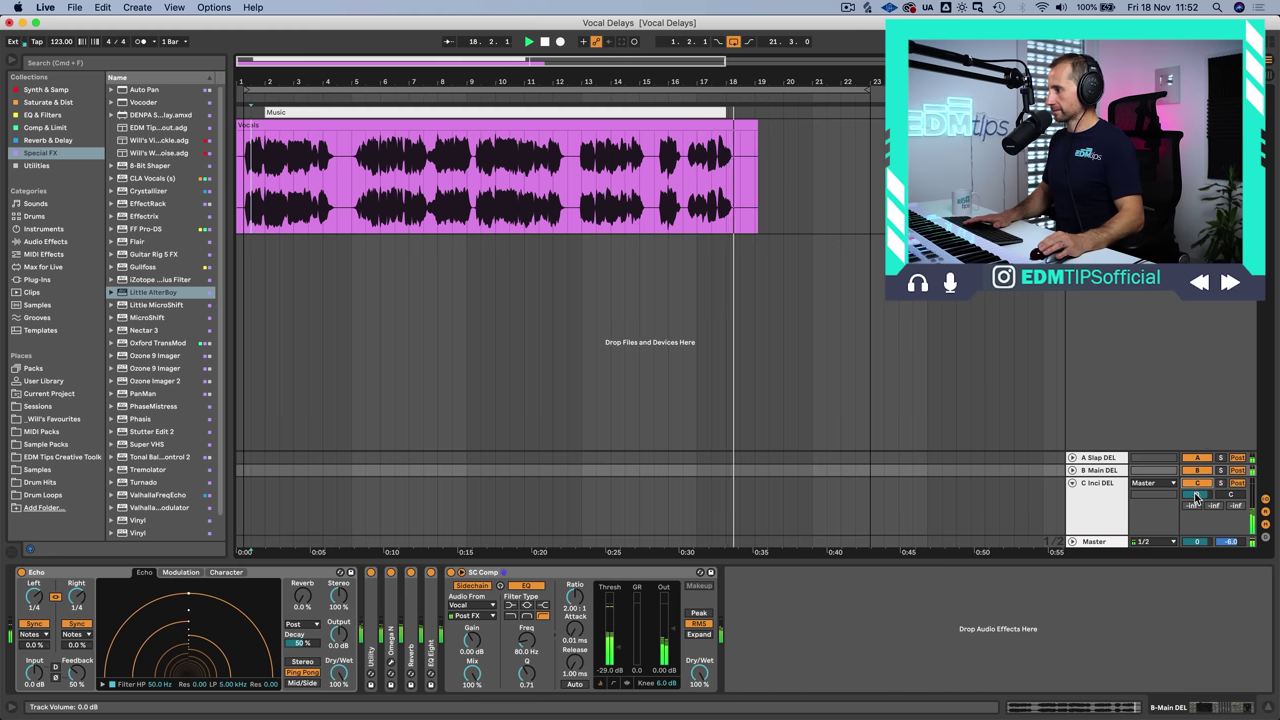
text(3)
key(Return)
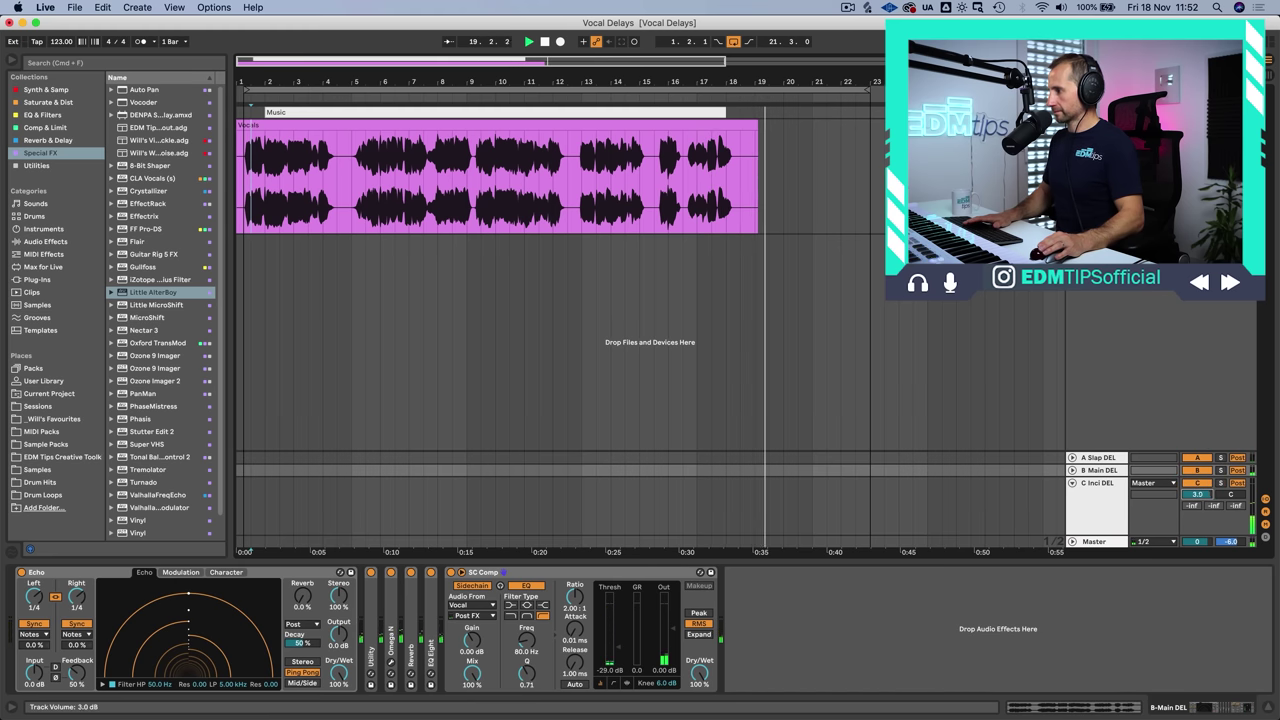
Play the vocal with the music from 1.3.1 and show the devices on the C Inci DEL return.
click(246, 150)
key(alt+m)
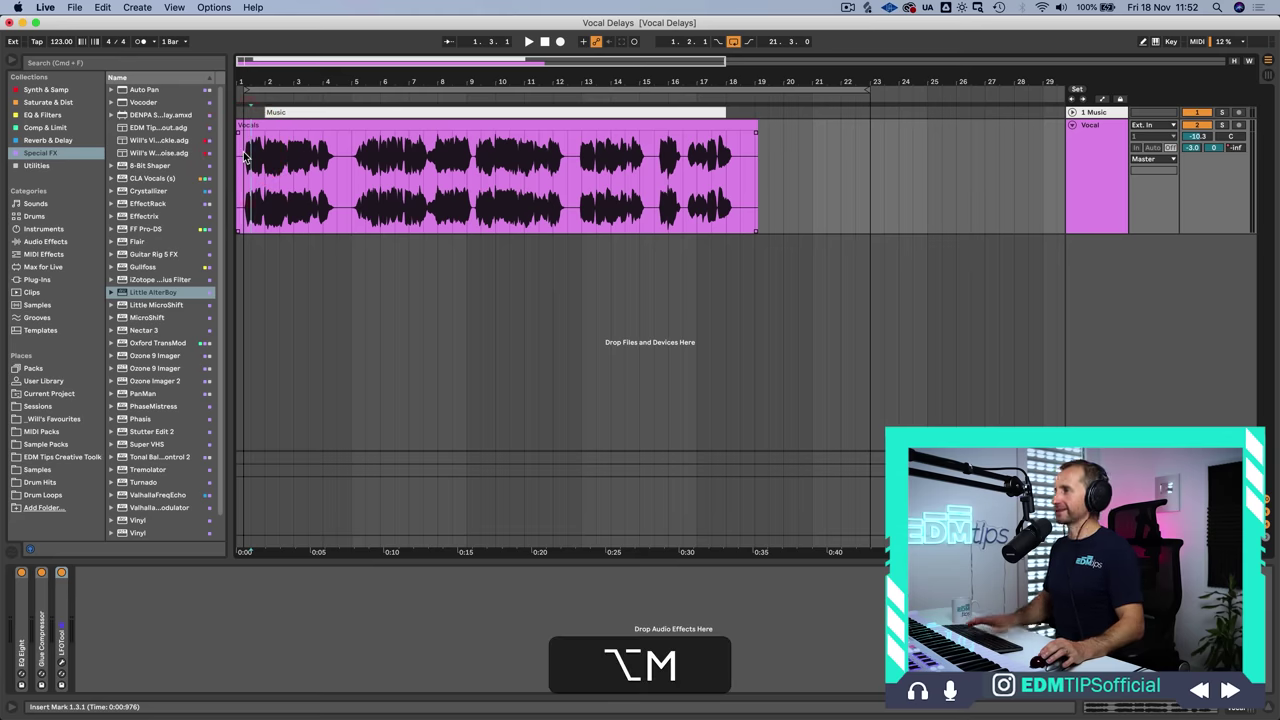
key(space)
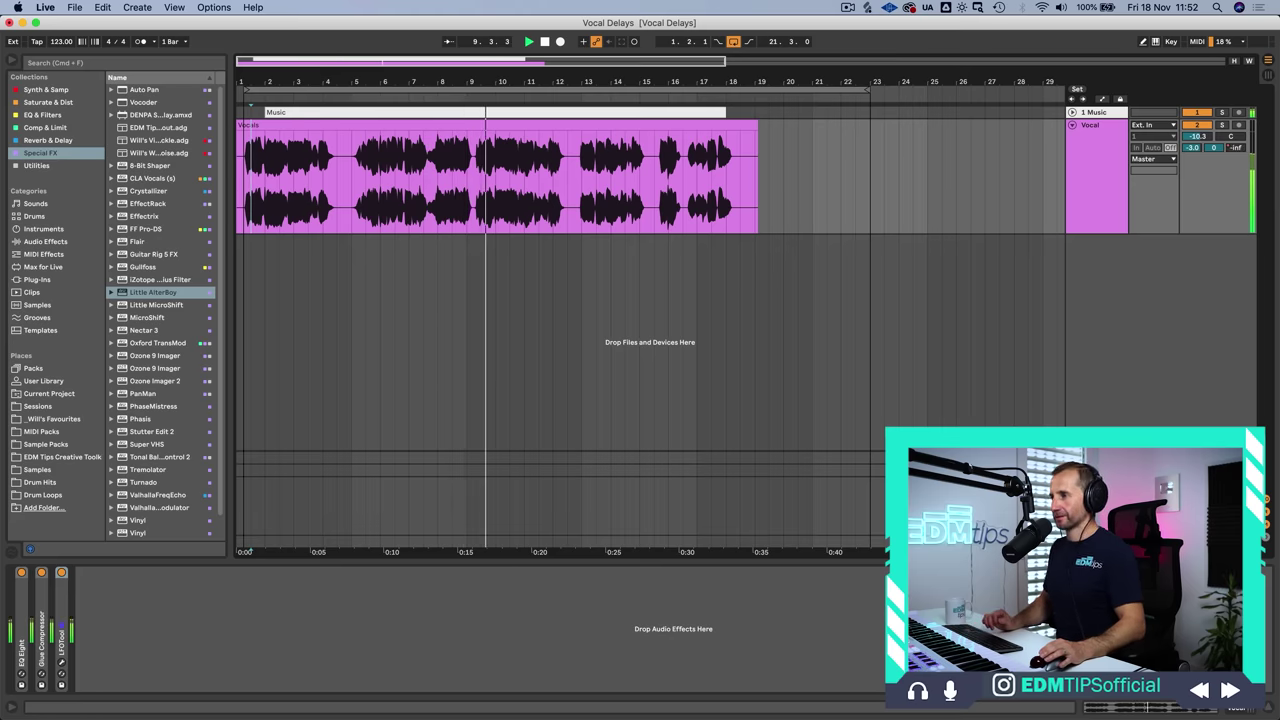
click(620, 528)
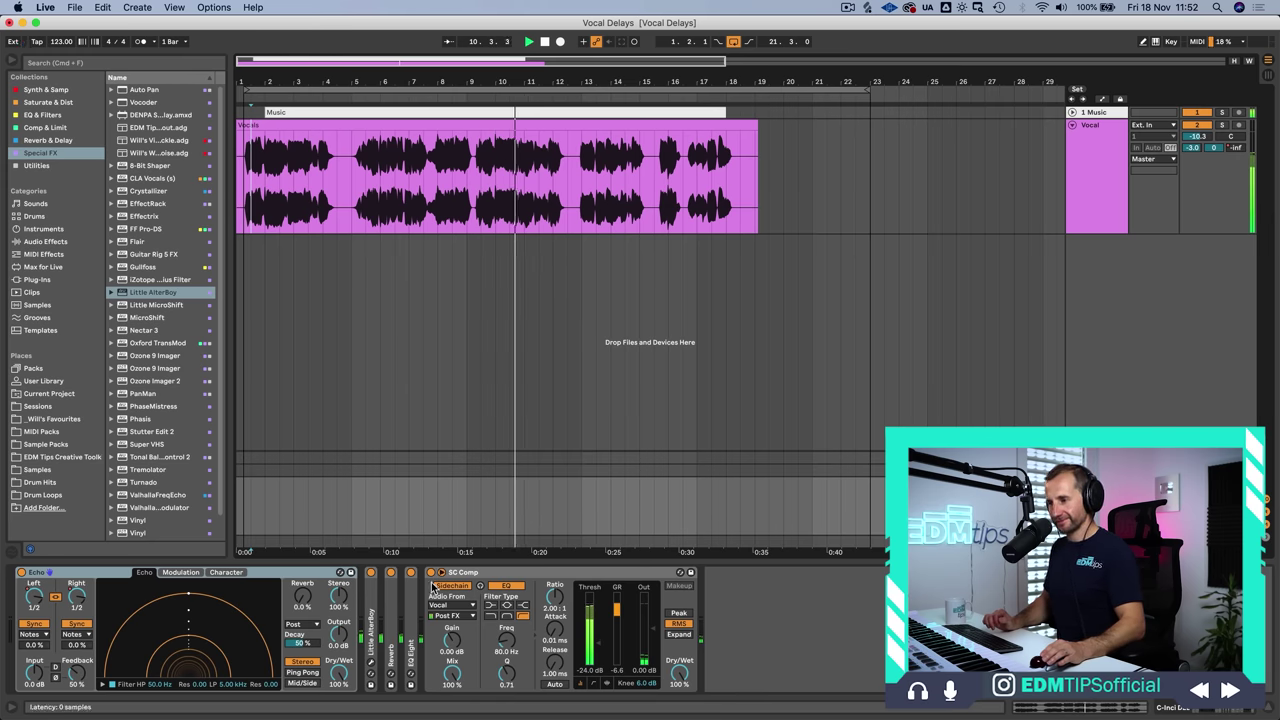